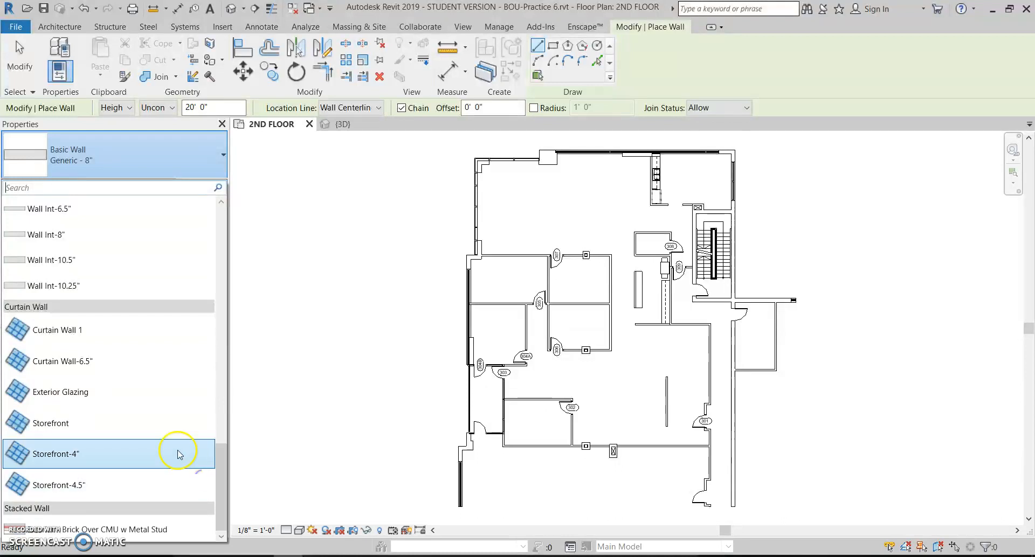
# Step: Set up a new Curtain Wall 1 with its top constraint up to level T-BAR CEILING and a top offset of -1' 0"
pyautogui.click(104, 331)
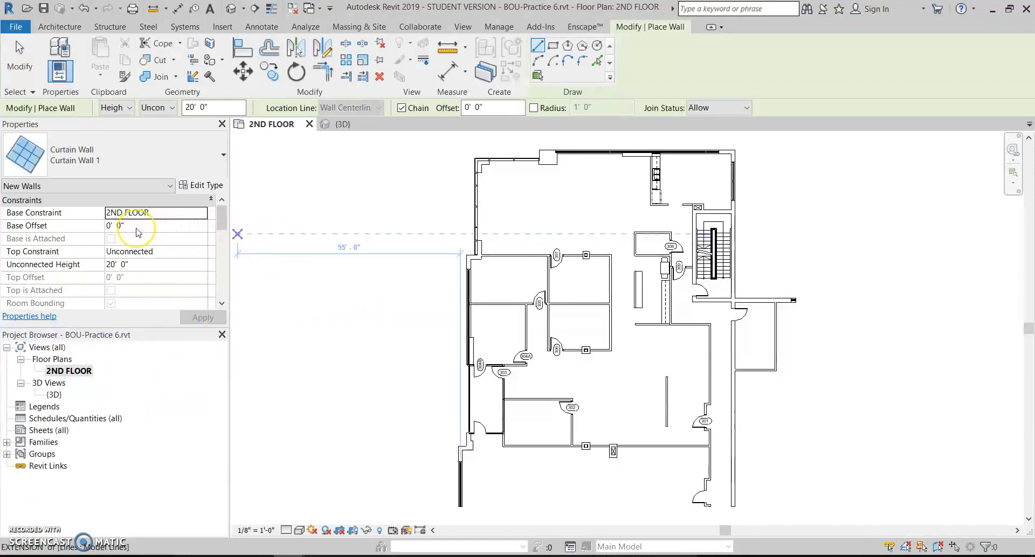
pyautogui.click(161, 218)
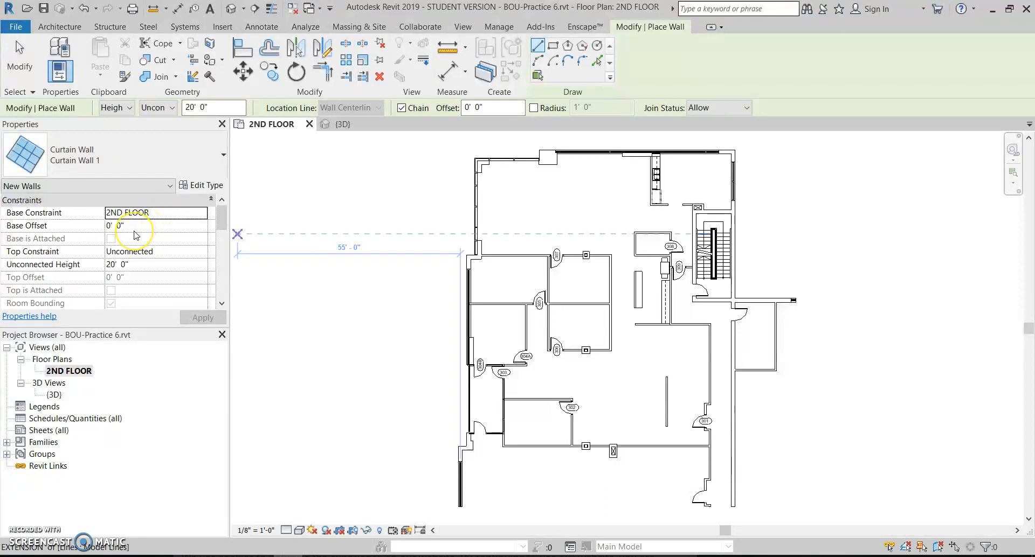
pyautogui.click(201, 251)
pyautogui.click(154, 286)
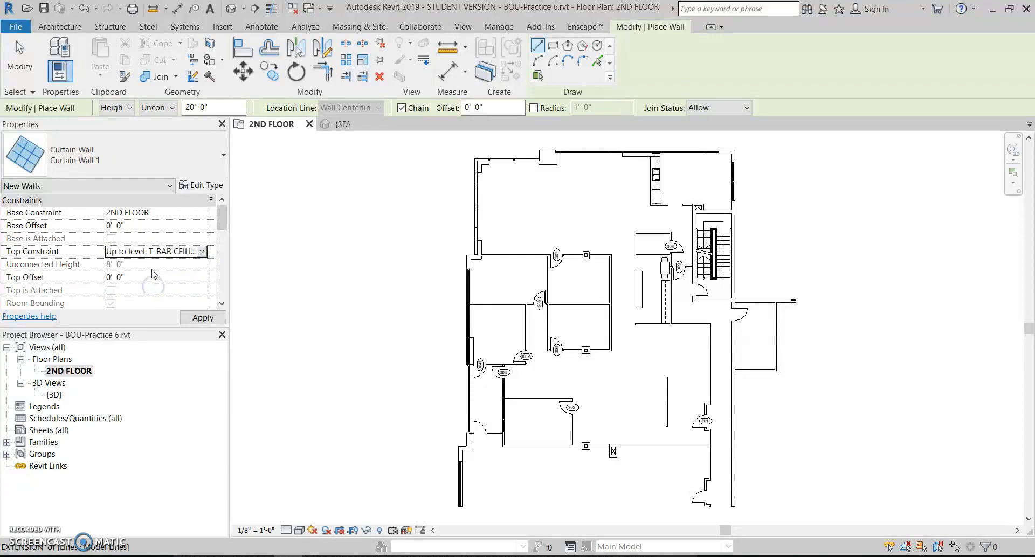
pyautogui.click(149, 278)
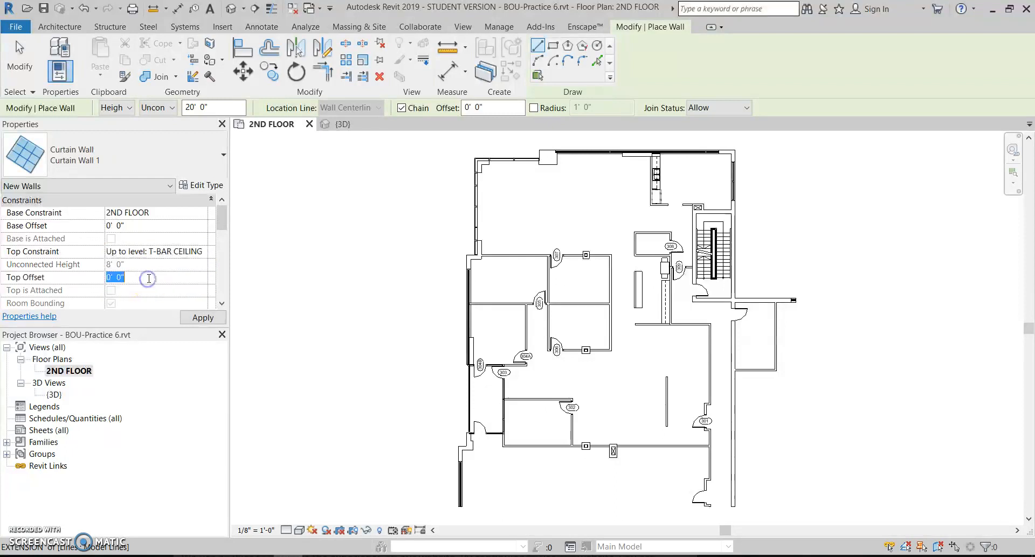
pyautogui.press('Tab')
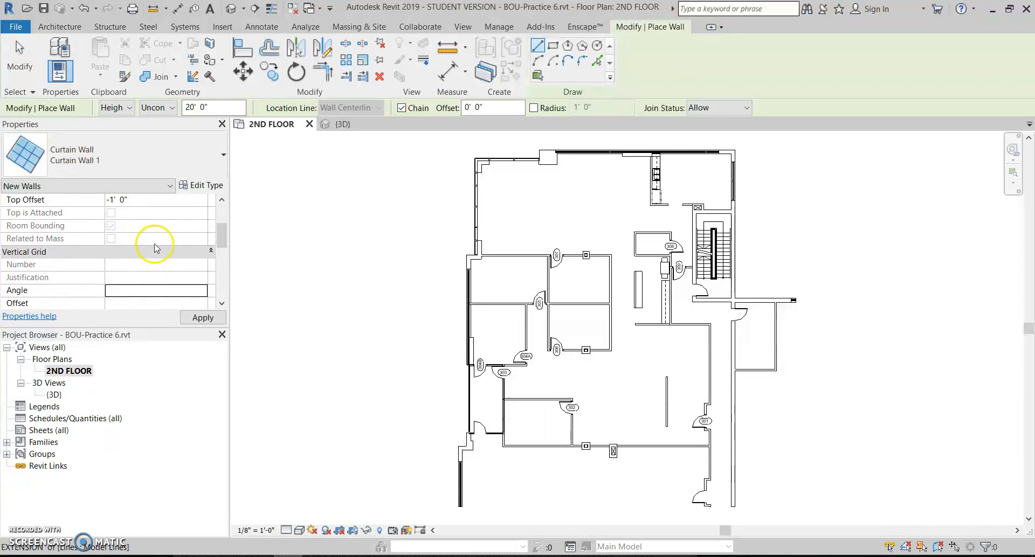
pyautogui.scroll(3, 155, 248)
pyautogui.click(159, 277)
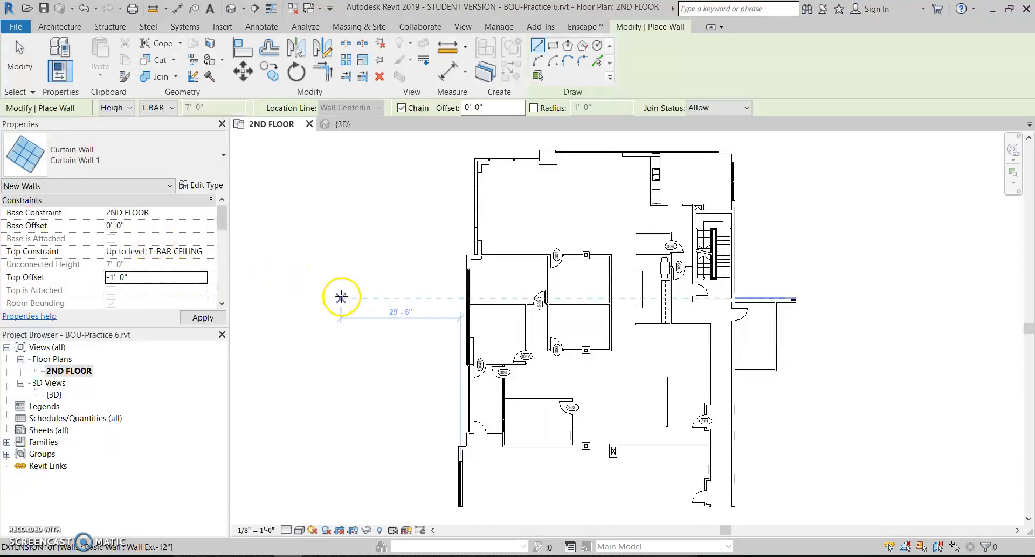
# Step: Draw a straight vertical curtain wall about 12' long in the empty area left of the floor plan
pyautogui.moveTo(345, 320); pyautogui.dragTo(418, 307, button='middle')
pyautogui.scroll(2, 398, 332)
pyautogui.click(398, 323)
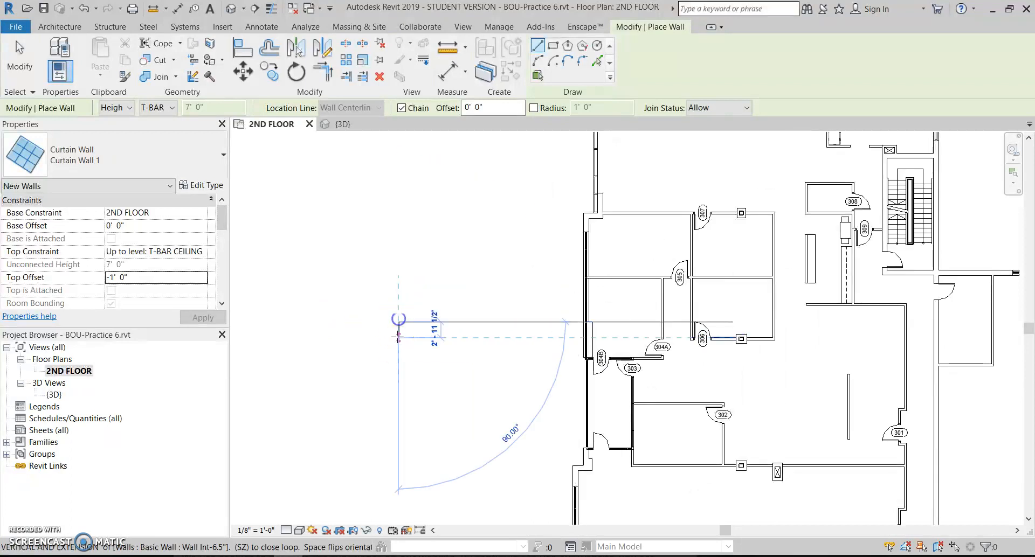
pyautogui.click(398, 386)
pyautogui.press('Escape')
pyautogui.press('Escape')
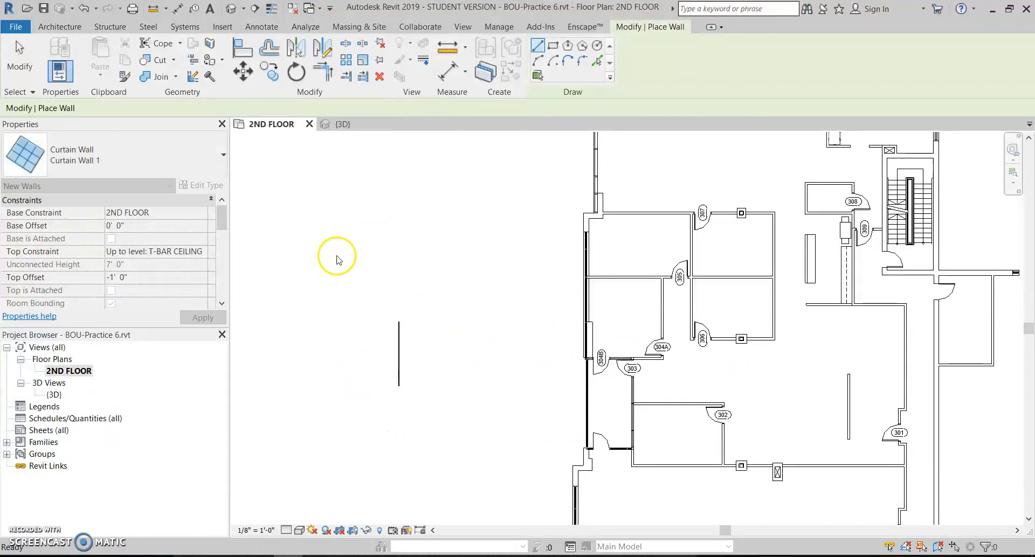
# Step: Open the default 3D view on the new curtain wall and display it in the shaded visual style
pyautogui.click(193, 10)
pyautogui.scroll(-2, 566, 318)
pyautogui.keyDown('shift'); pyautogui.moveTo(507, 293); pyautogui.dragTo(674, 283, button='middle'); pyautogui.keyUp('shift')
pyautogui.scroll(5, 546, 377)
pyautogui.scroll(3, 604, 345)
pyautogui.moveTo(734, 255); pyautogui.dragTo(734, 279, button='middle')
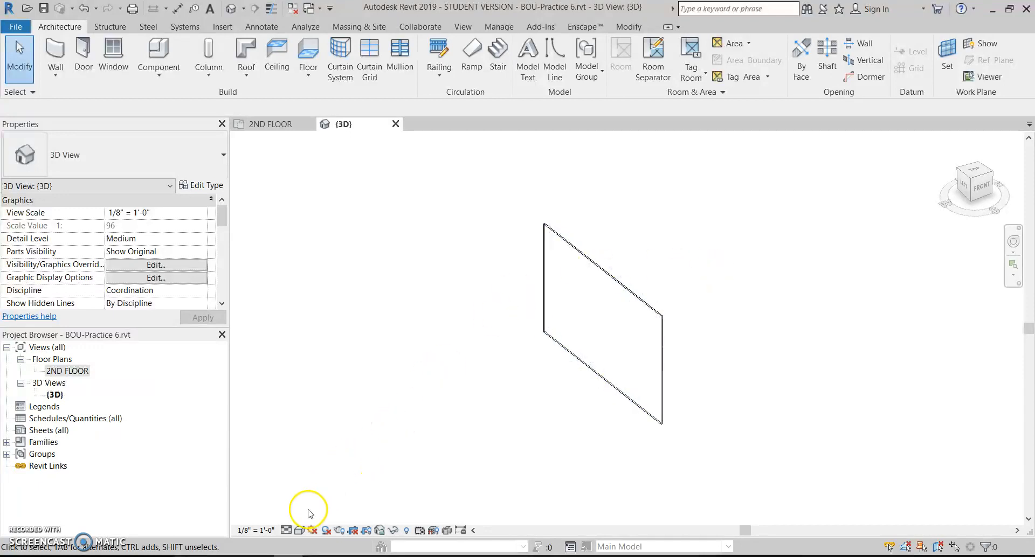
pyautogui.click(299, 531)
pyautogui.click(326, 474)
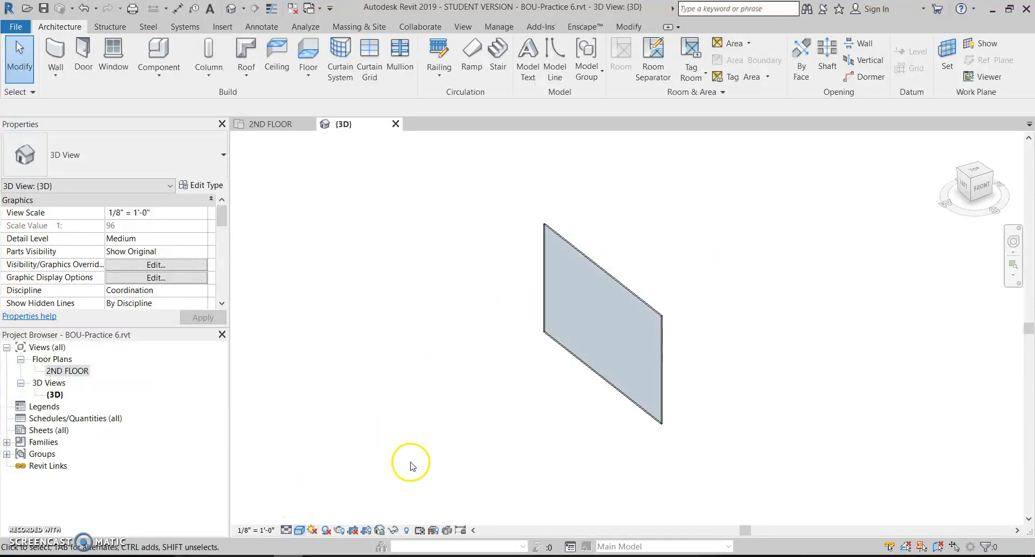
pyautogui.scroll(2, 722, 357)
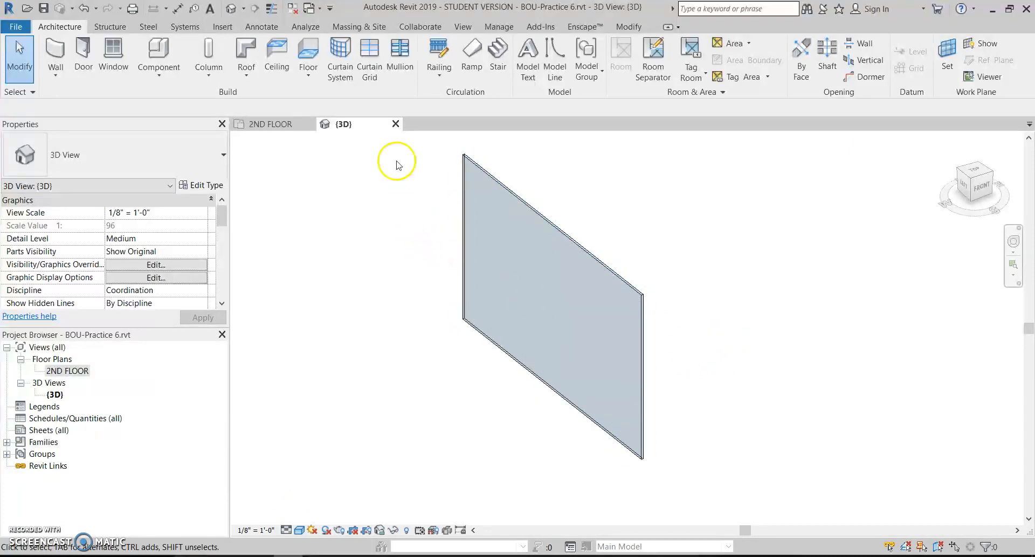
# Step: Add two vertical curtain grid lines, about 1'-7" and 2'-4" from the wall's ends, and two horizontal ones, the lower about 2'-4" above the base
pyautogui.click(371, 64)
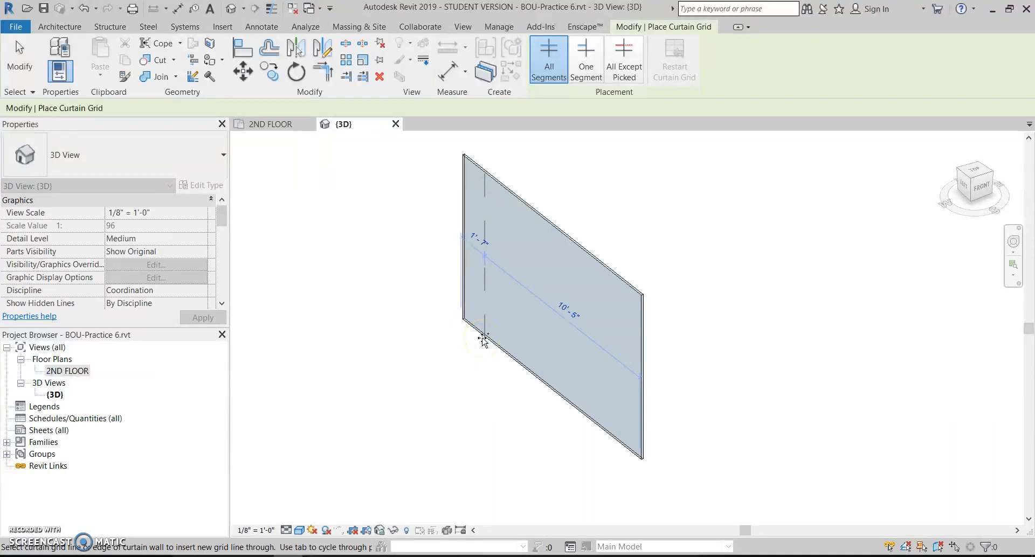
pyautogui.click(483, 340)
pyautogui.click(604, 271)
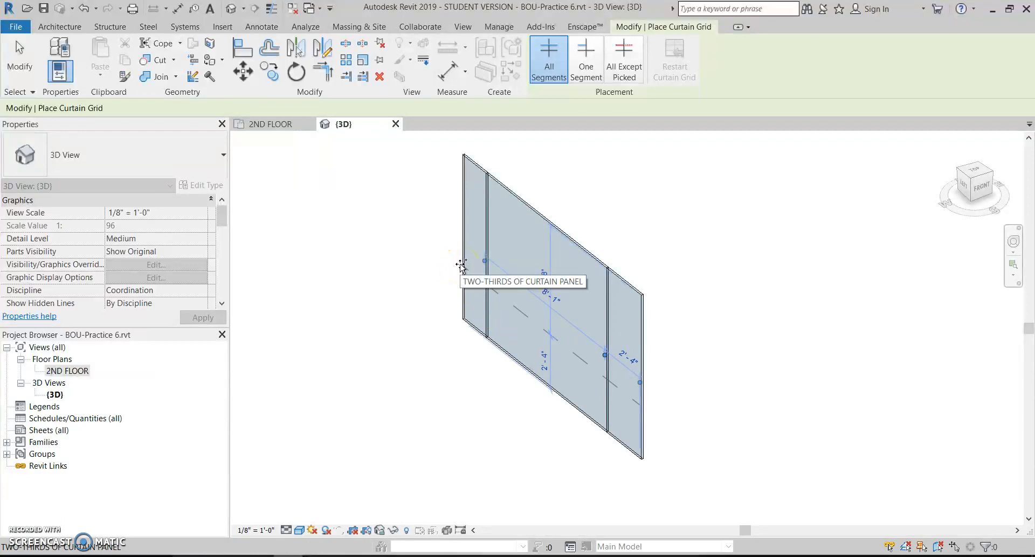
pyautogui.click(462, 267)
pyautogui.click(639, 320)
pyautogui.press('Escape')
pyautogui.moveTo(750, 300); pyautogui.dragTo(730, 298, button='middle')
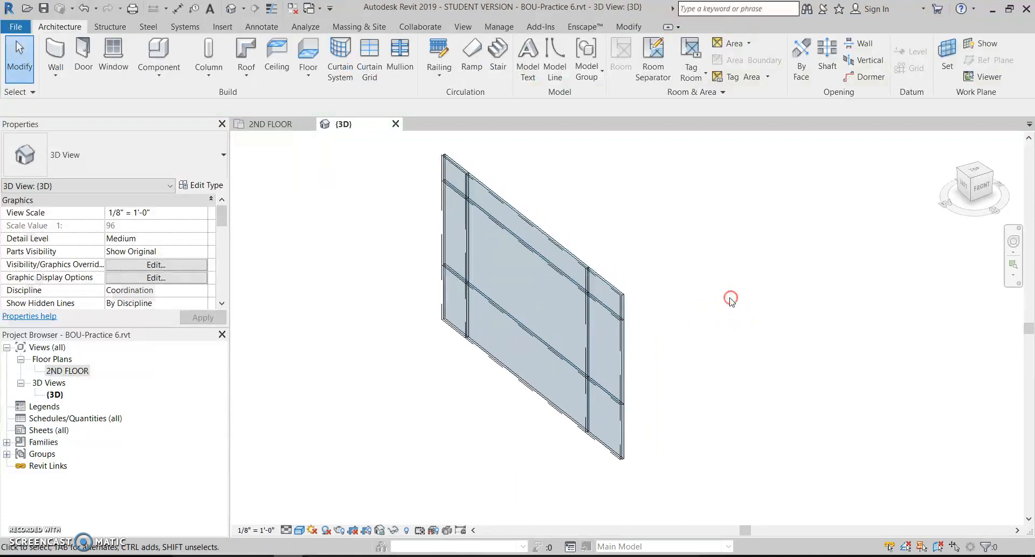
# Step: Set the upper horizontal grid line's distance from the curtain wall's top edge to 2'
pyautogui.click(545, 267)
pyautogui.click(524, 236)
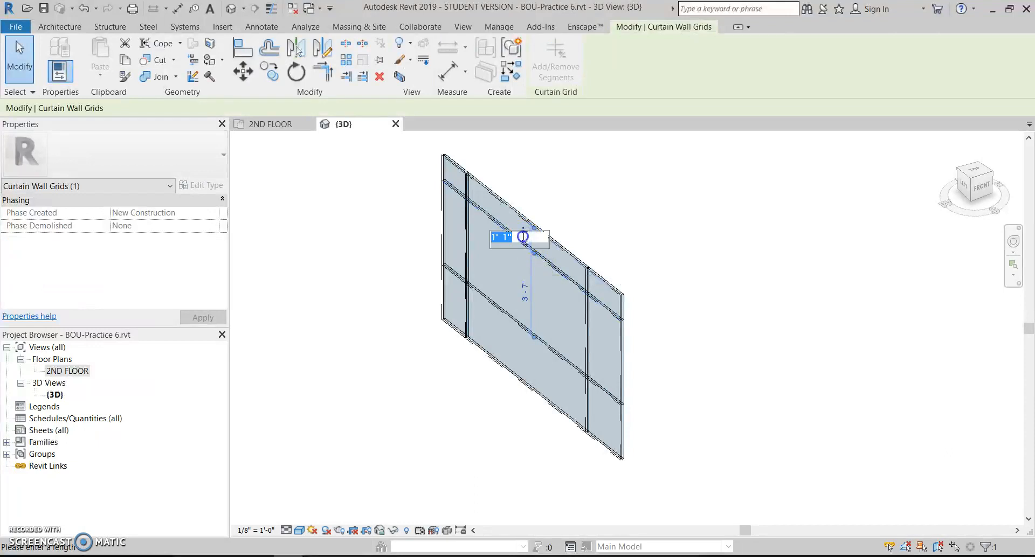
pyautogui.write('2')
pyautogui.press('Return')
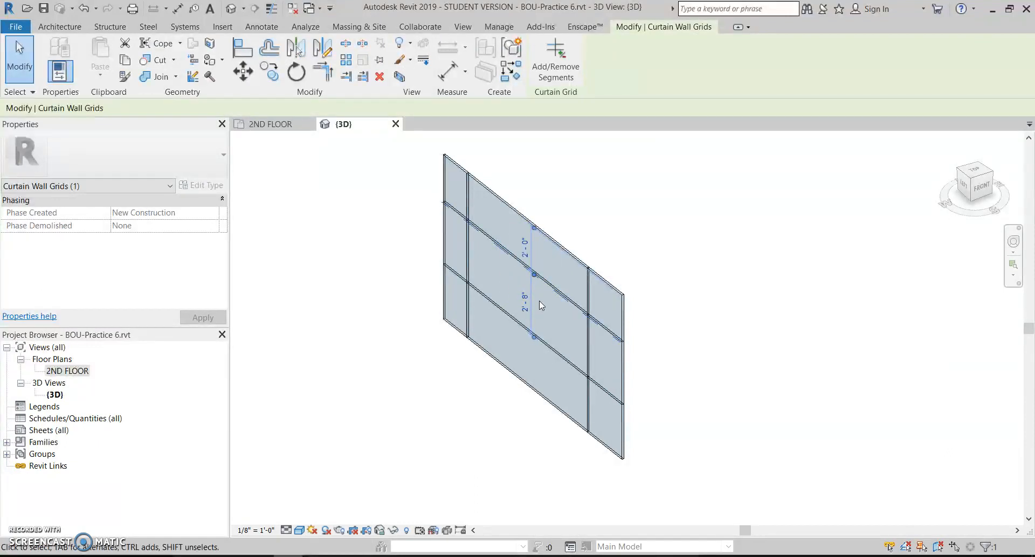
# Step: Place the left vertical grid line 3' from the wall's left end and the right one 2.5' from its right end
pyautogui.click(461, 255)
pyautogui.click(460, 235)
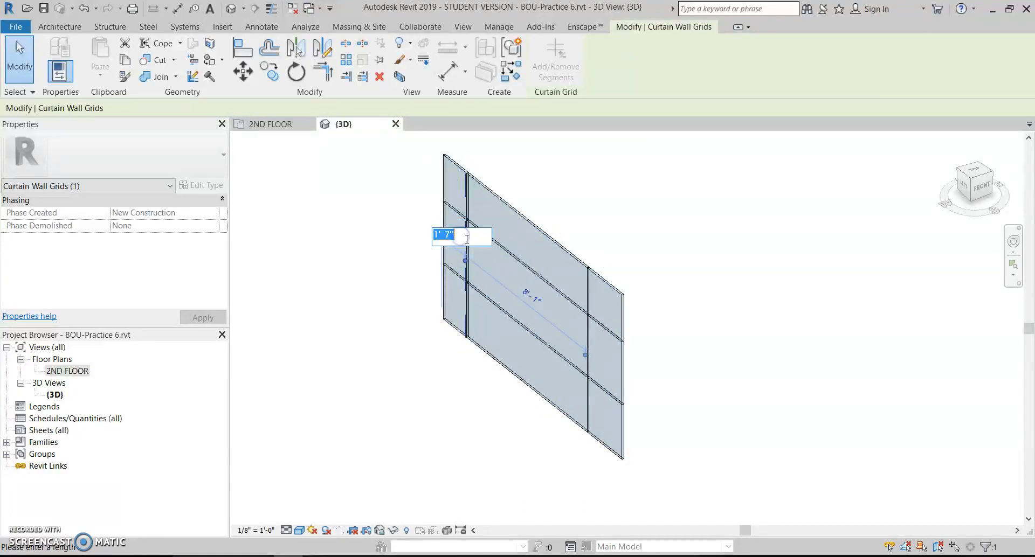
pyautogui.write("3'")
pyautogui.press('Return')
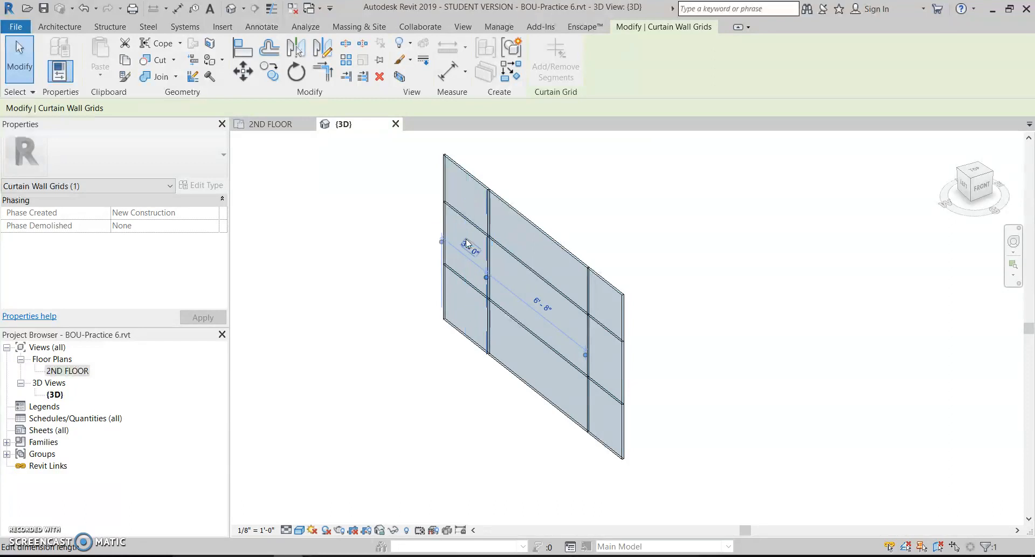
pyautogui.click(591, 291)
pyautogui.click(613, 358)
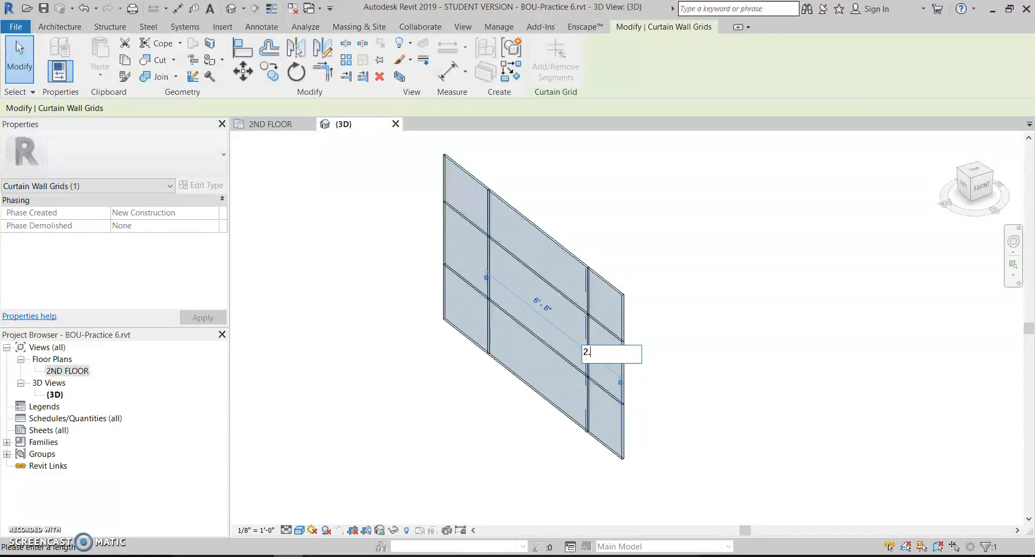
pyautogui.write('2.5')
pyautogui.press('Return')
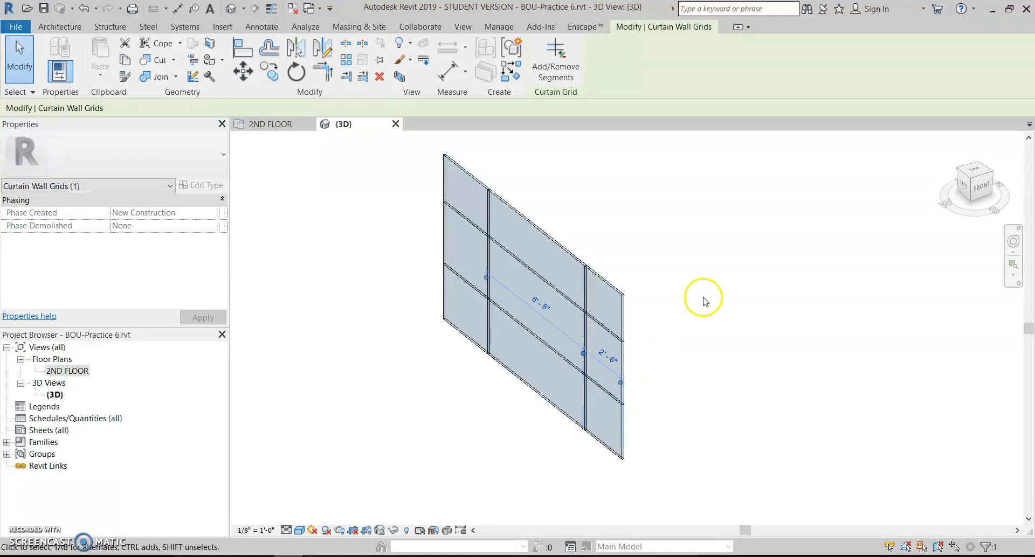
pyautogui.click(713, 296)
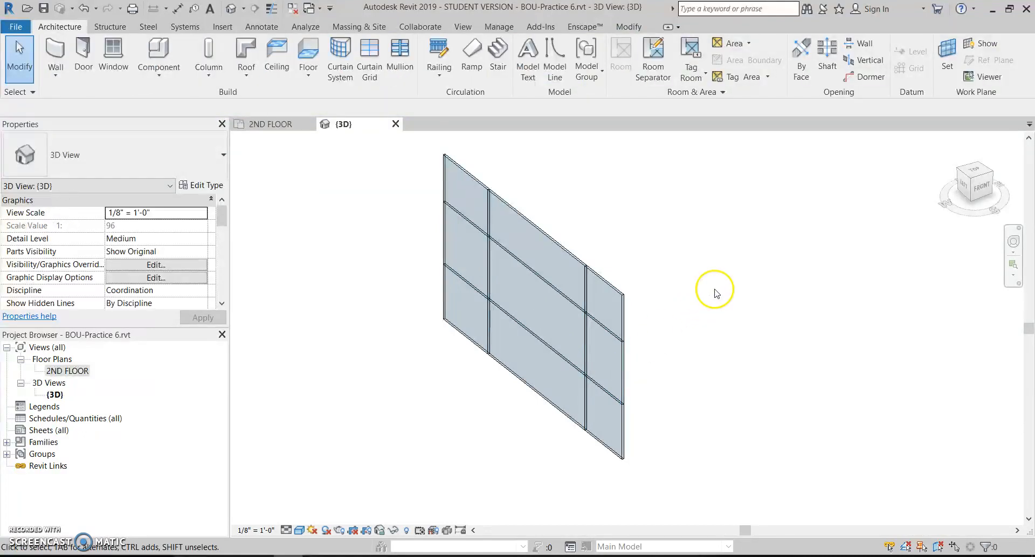
# Step: Remove the middle segment of the lower horizontal grid line, between the two vertical grid lines
pyautogui.click(533, 339)
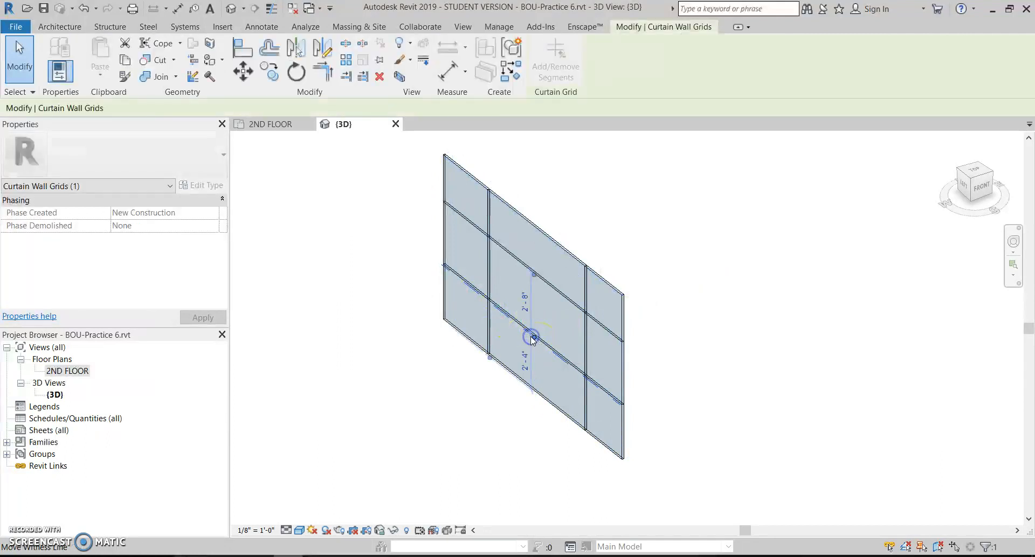
pyautogui.click(583, 148)
pyautogui.click(549, 352)
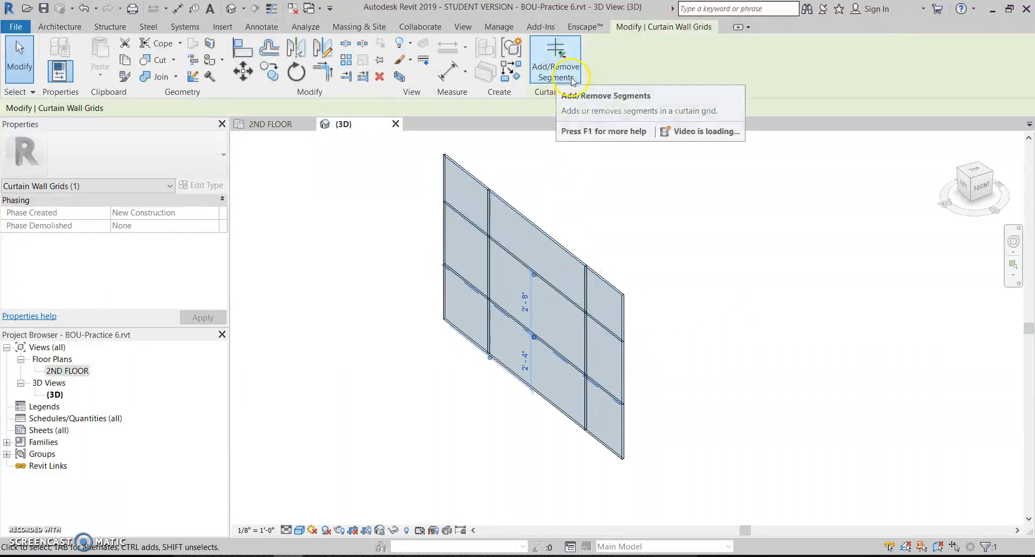
pyautogui.click(570, 81)
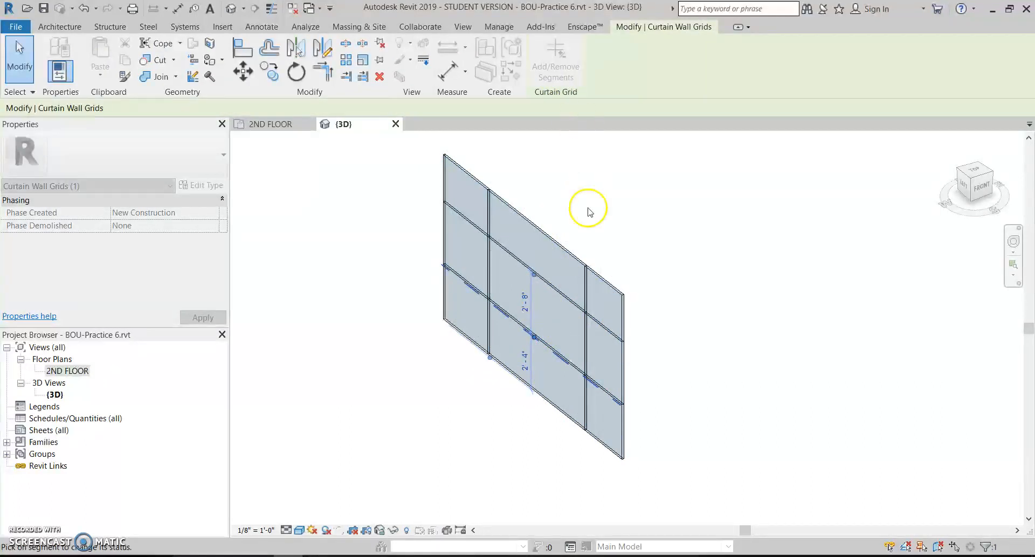
pyautogui.click(549, 348)
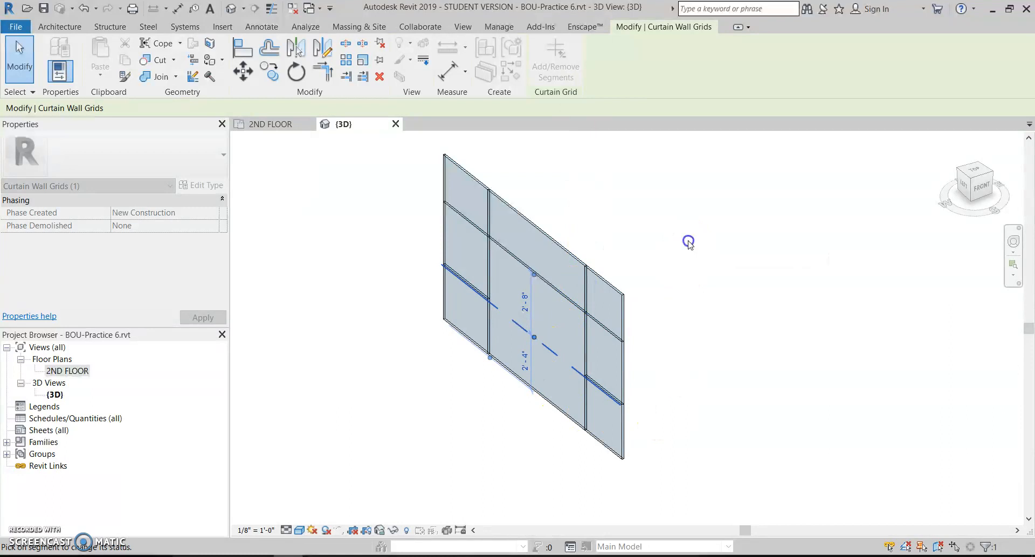
pyautogui.press('Escape')
pyautogui.press('Escape')
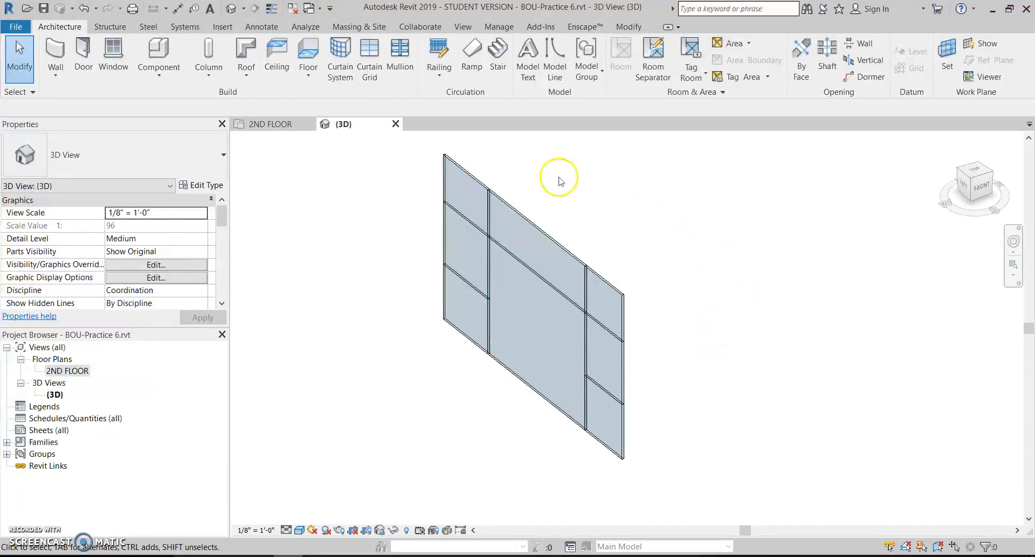
# Step: Add a one-segment horizontal grid line at the midpoint of the middle panel in the wall's right column
pyautogui.click(370, 62)
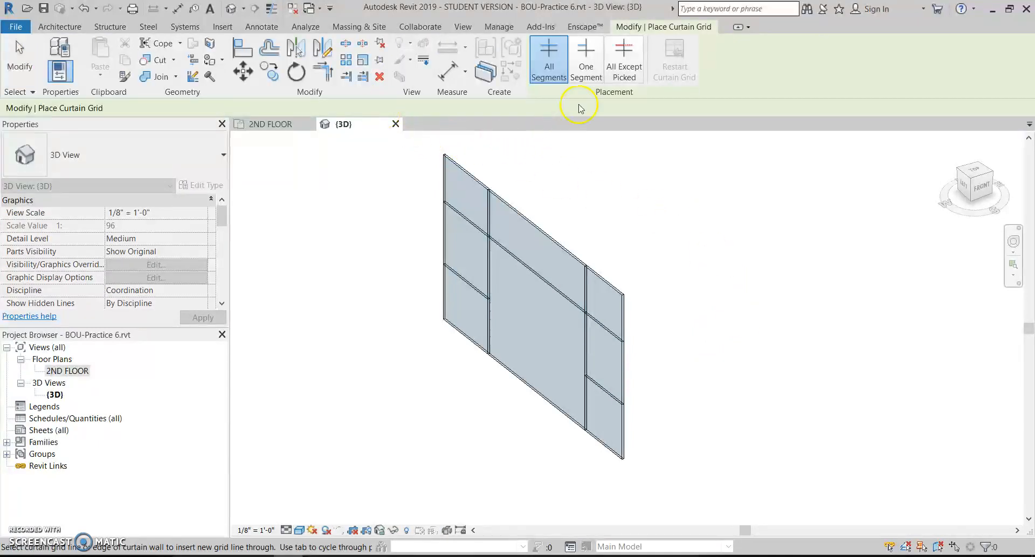
pyautogui.click(593, 78)
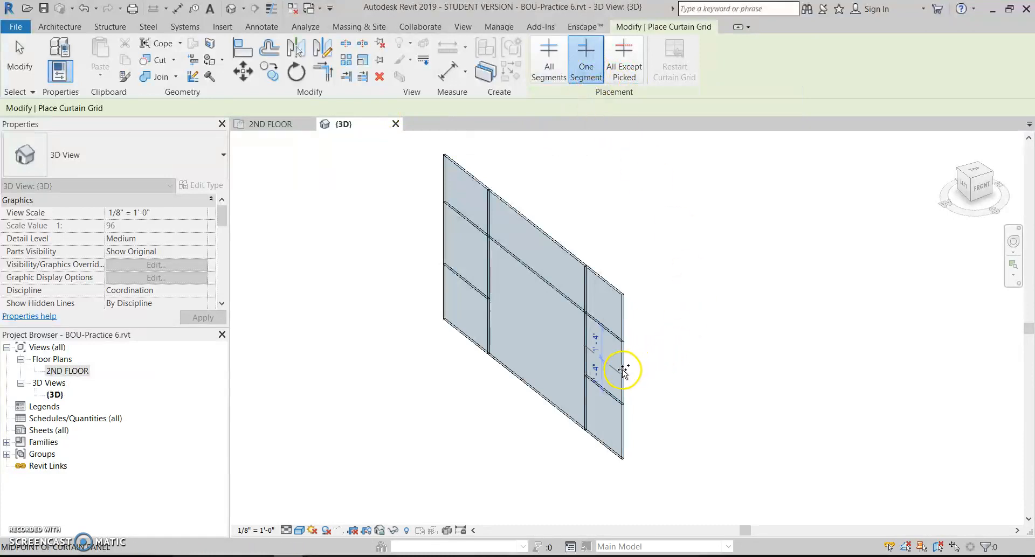
pyautogui.click(726, 344)
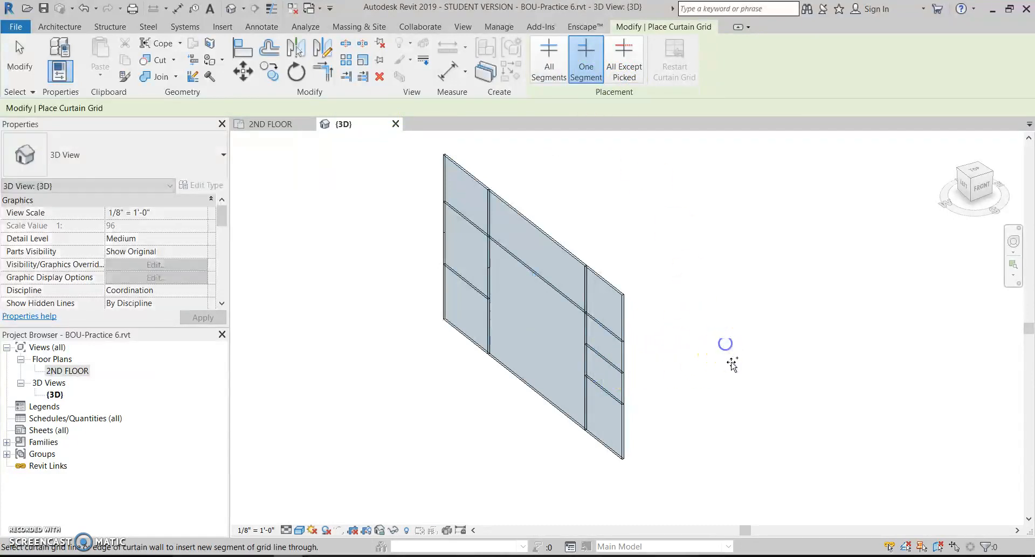
pyautogui.press('Escape')
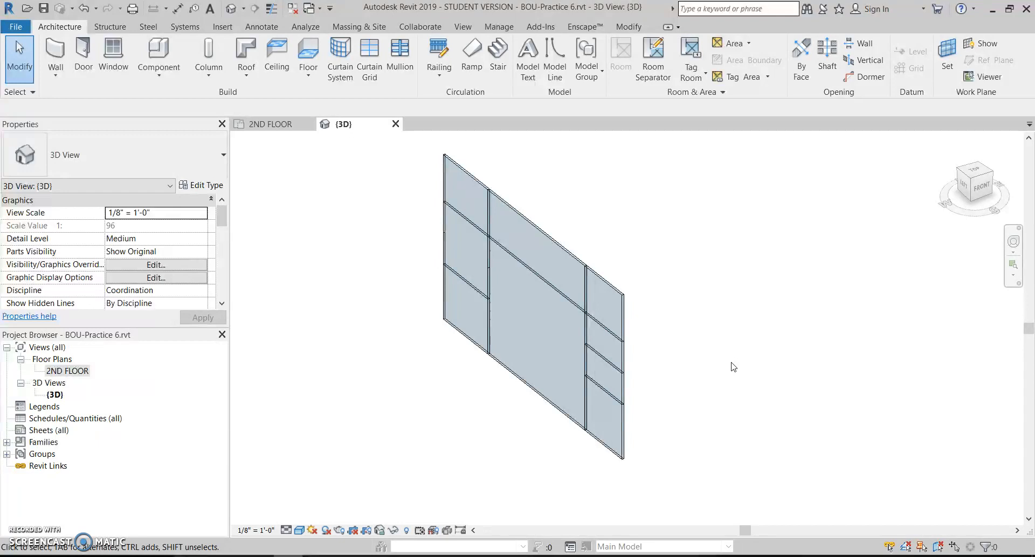
# Step: Place 2.5" x 5" rectangular mullions along the left vertical grid line and the upper horizontal grid line
pyautogui.keyDown('shift'); pyautogui.moveTo(665, 257); pyautogui.dragTo(691, 232, button='middle'); pyautogui.keyUp('shift')
pyautogui.moveTo(755, 204); pyautogui.dragTo(610, 190, button='middle')
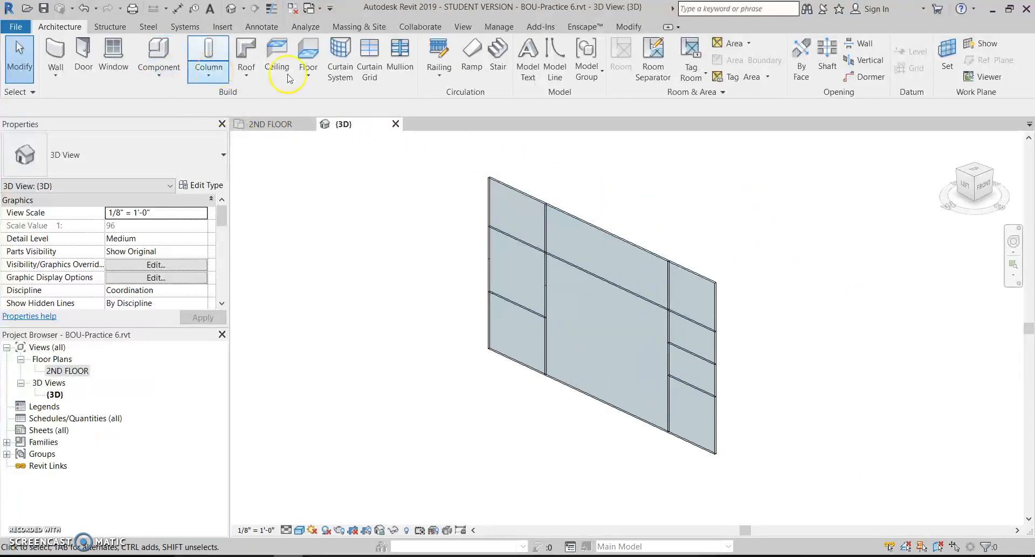
pyautogui.click(399, 62)
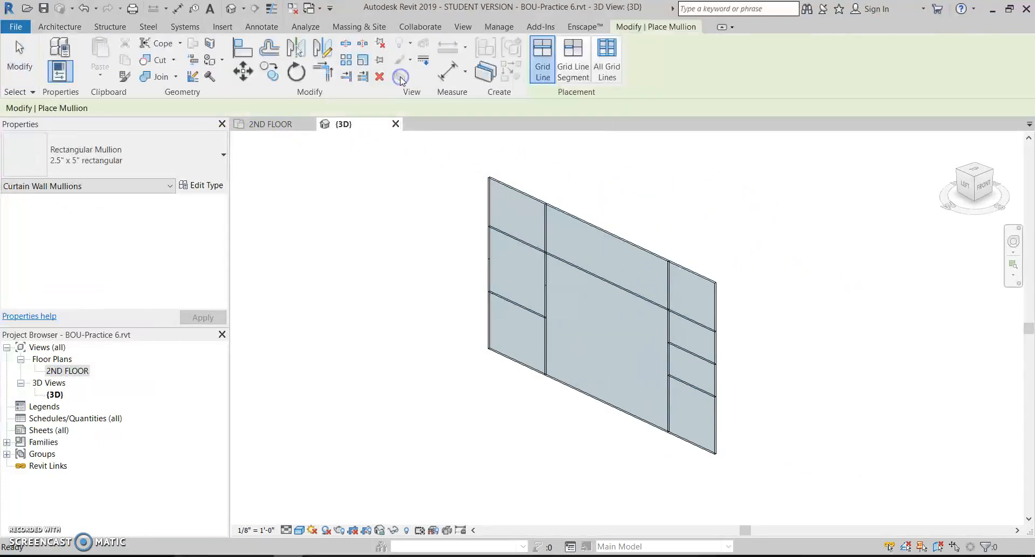
pyautogui.click(544, 280)
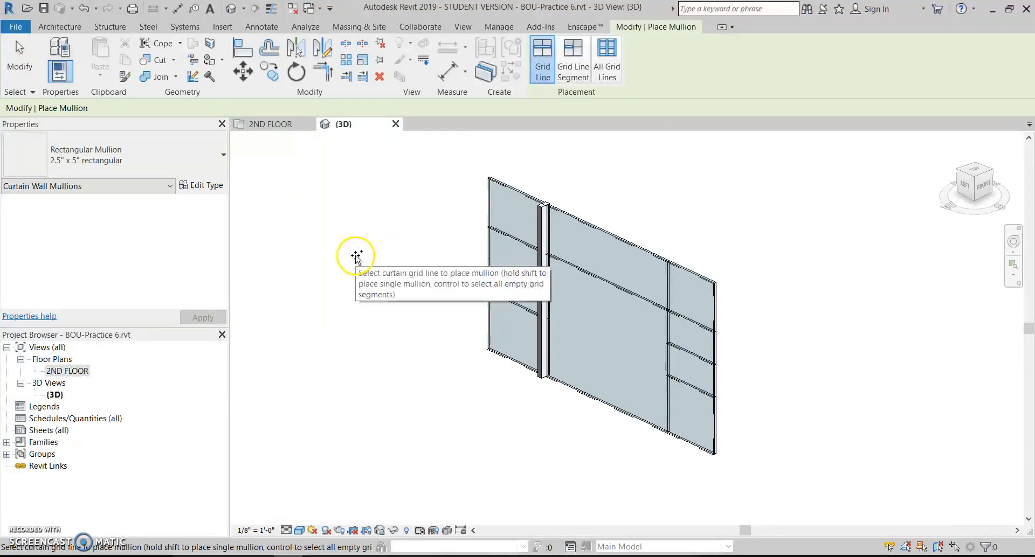
pyautogui.keyDown('shift'); pyautogui.moveTo(612, 331); pyautogui.dragTo(561, 261, button='middle'); pyautogui.keyUp('shift')
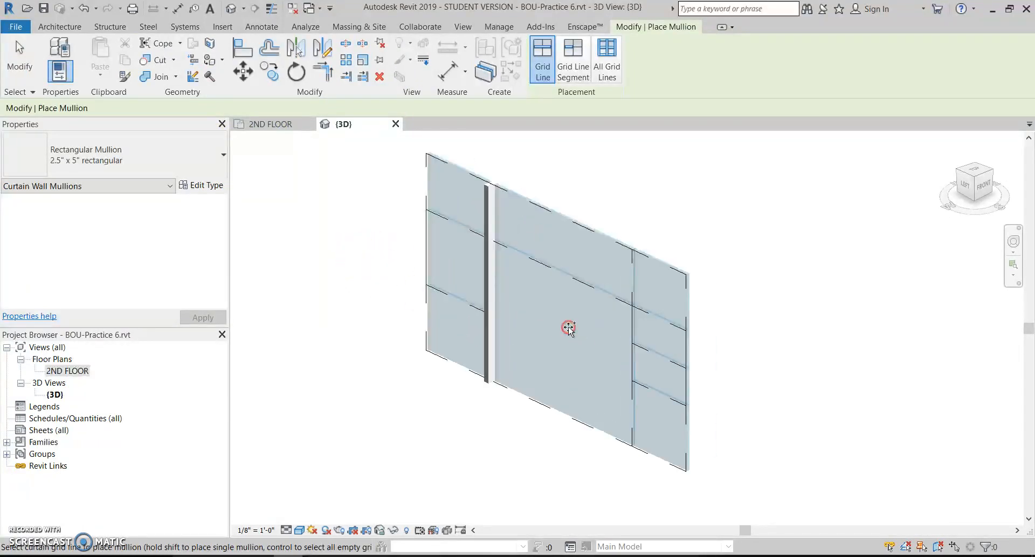
pyautogui.click(565, 272)
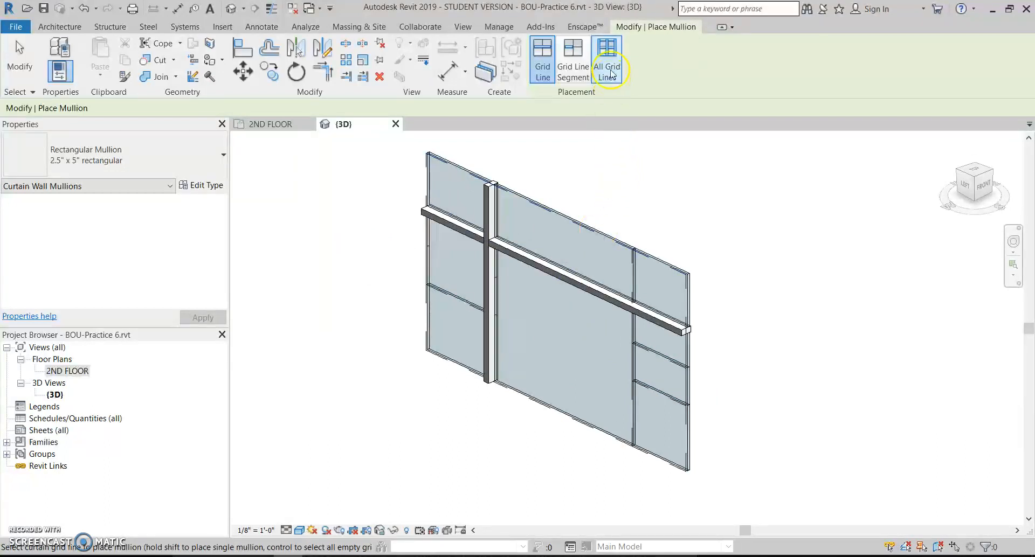
# Step: Place 2.5" x 5" rectangular mullions on the individual segments of the right vertical grid line below the upper horizontal mullion
pyautogui.click(579, 57)
pyautogui.click(627, 359)
pyautogui.click(624, 411)
pyautogui.click(614, 337)
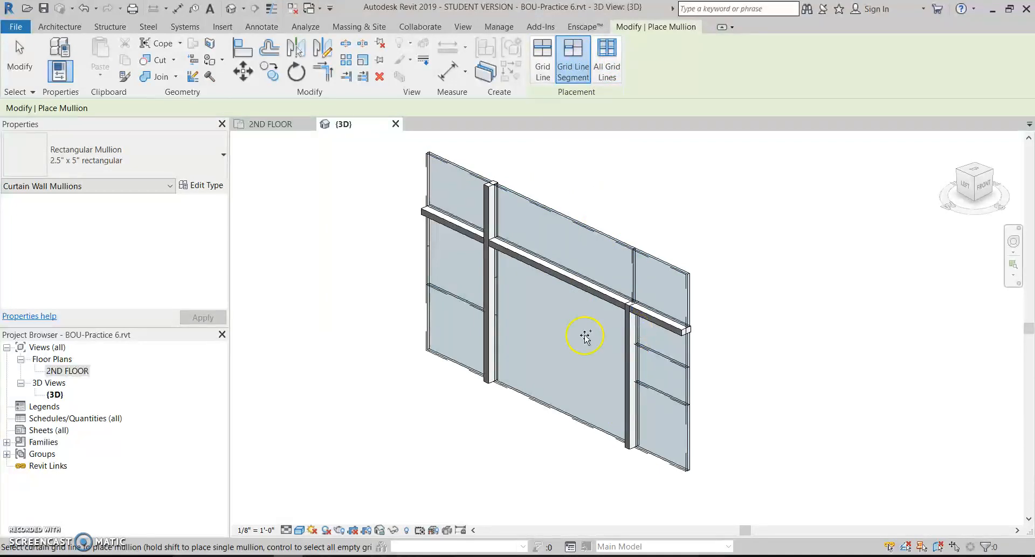
# Step: Add 2.5" x 5" rectangular mullions to all remaining grid lines and outer edges of the curtain wall at once
pyautogui.click(607, 58)
pyautogui.click(601, 233)
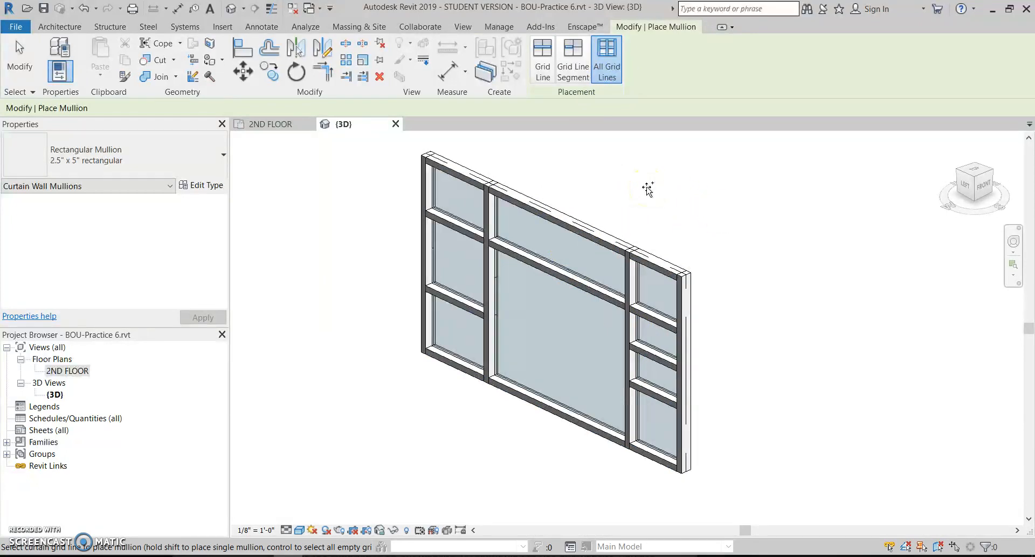
pyautogui.press('Escape')
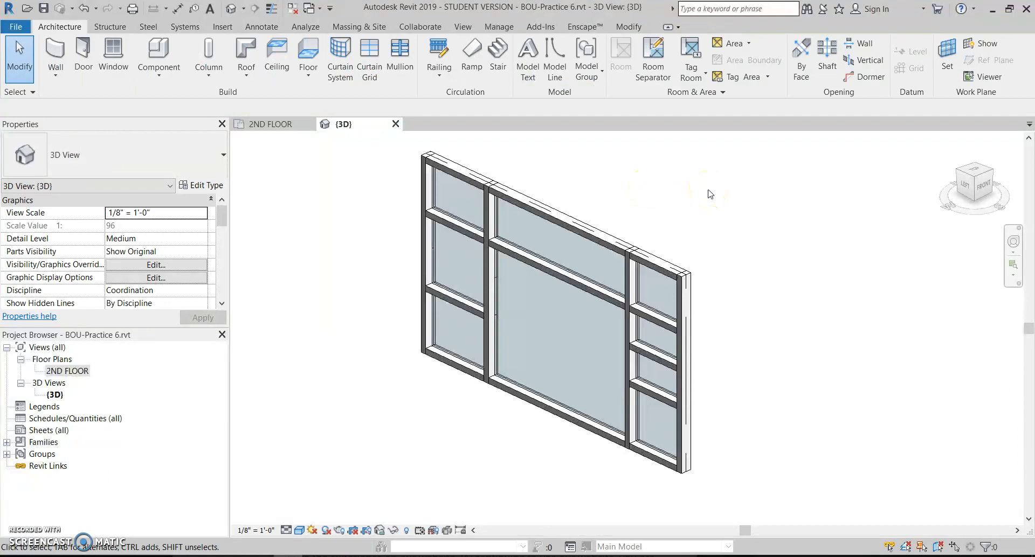
pyautogui.scroll(3, 690, 199)
pyautogui.moveTo(711, 210); pyautogui.dragTo(760, 171, button='middle')
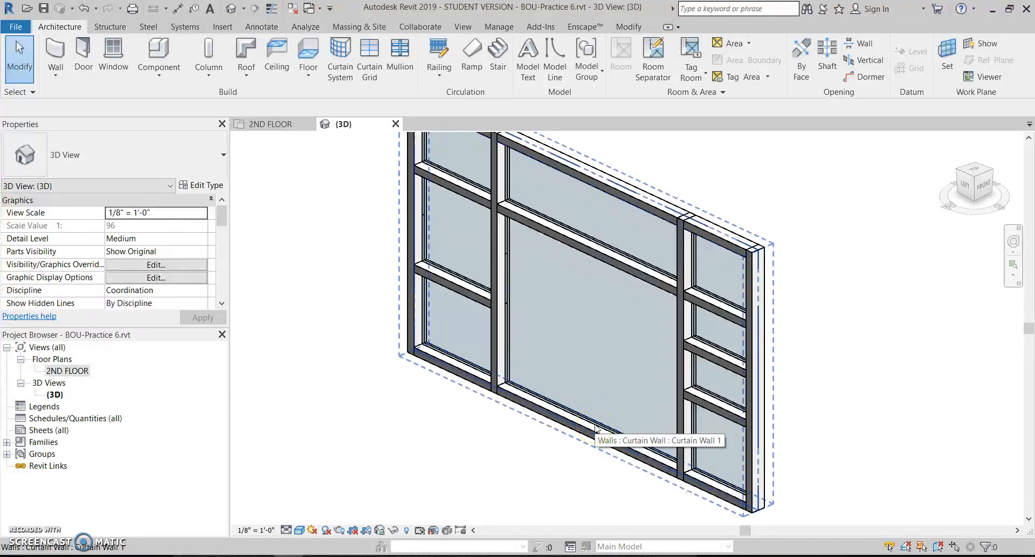
pyautogui.press('Tab')
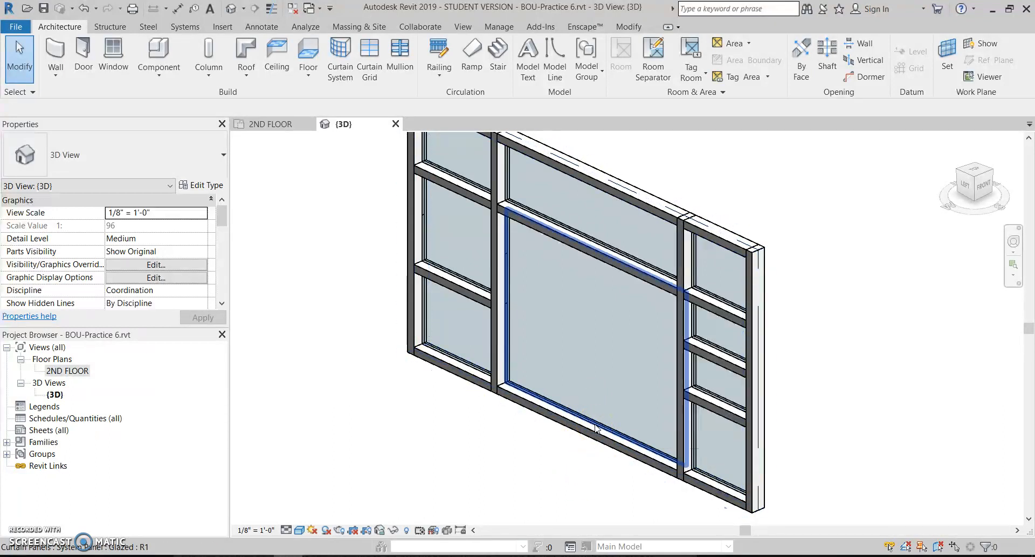
pyautogui.click(595, 429)
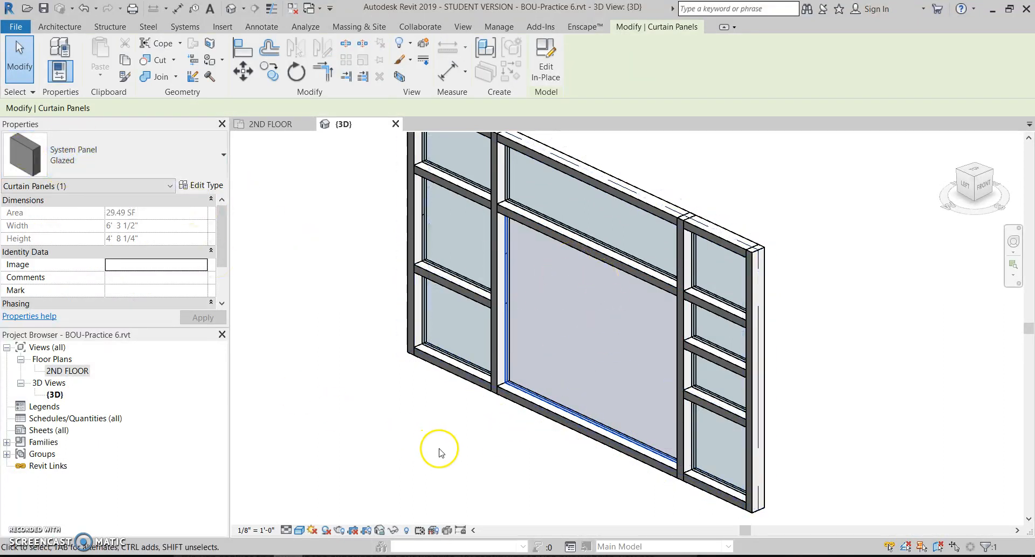
pyautogui.click(572, 478)
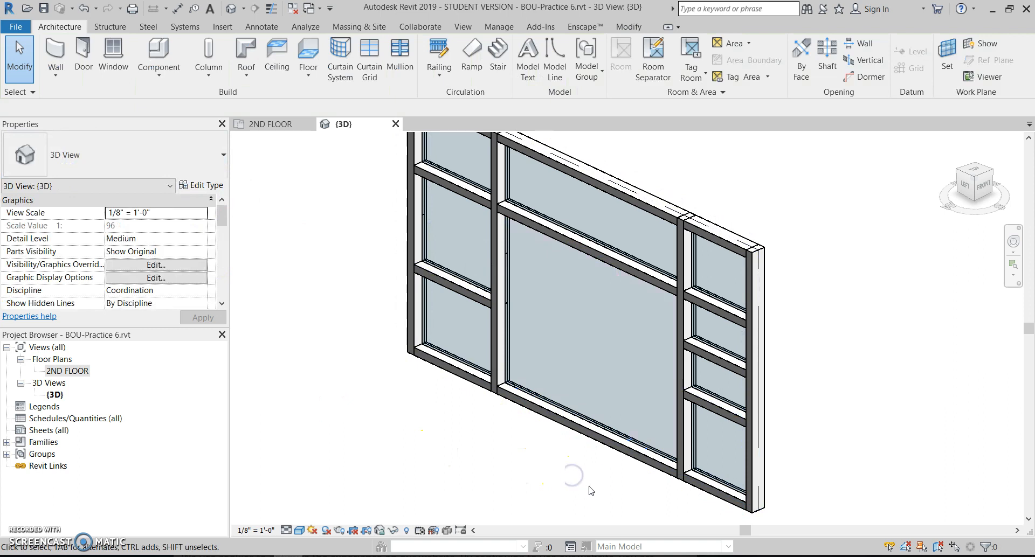
# Step: Select the elements around the large middle panel's lower edge and filter the selection down to Curtain Panels only
pyautogui.moveTo(605, 489); pyautogui.dragTo(566, 402)
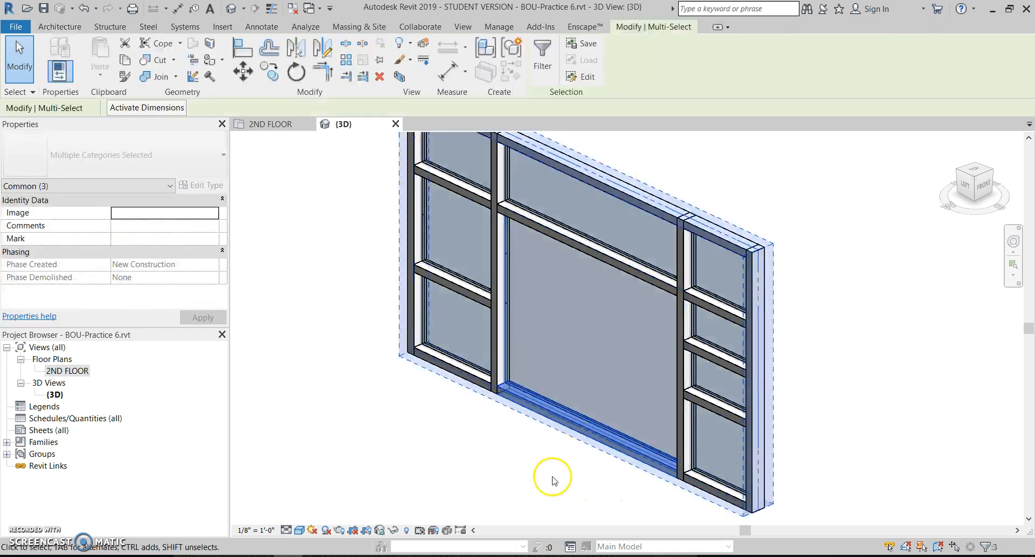
pyautogui.click(544, 54)
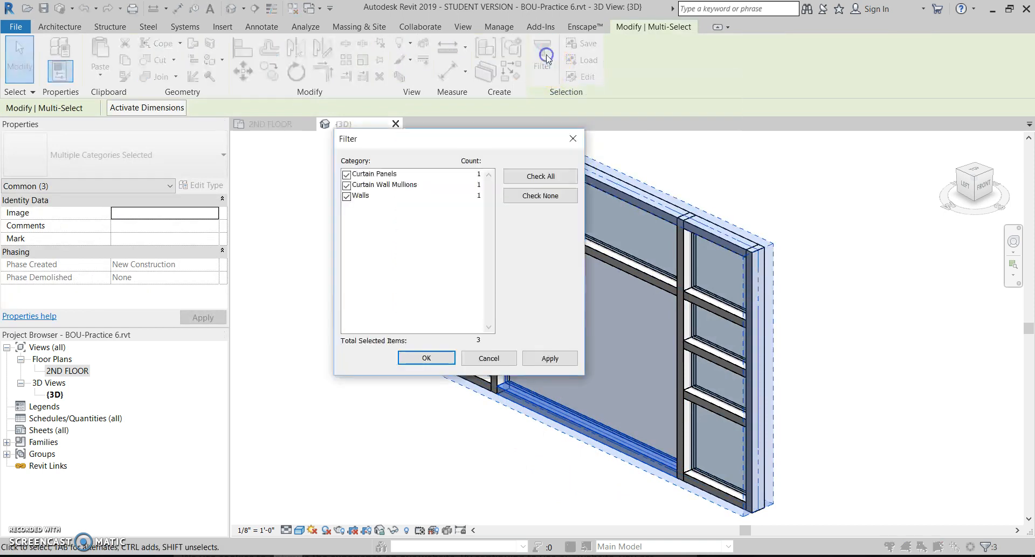
pyautogui.click(346, 187)
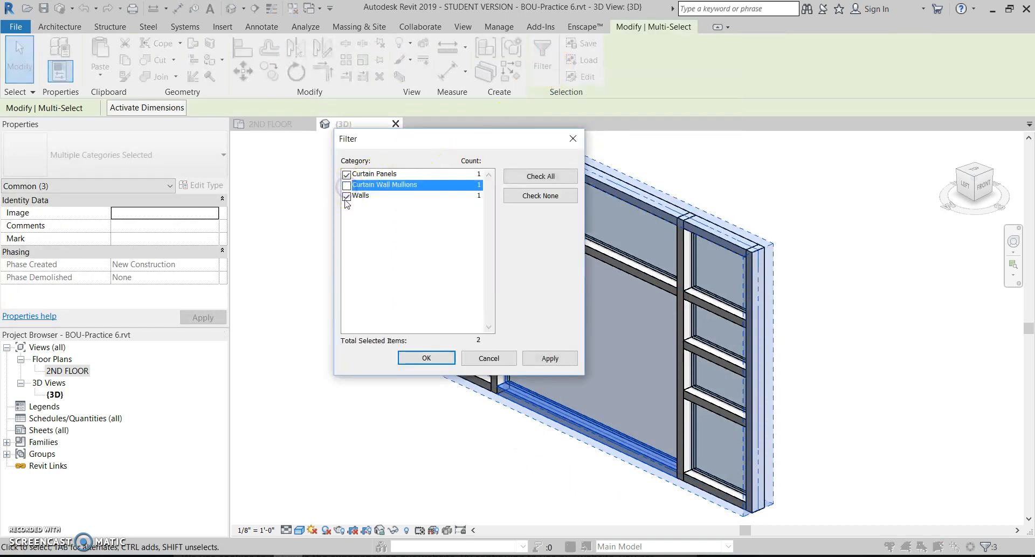
pyautogui.click(346, 196)
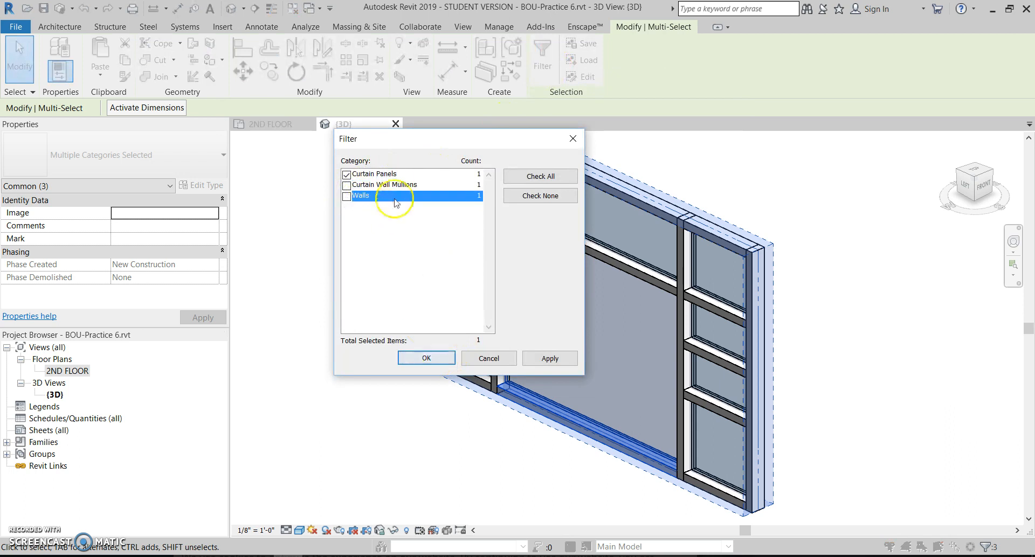
pyautogui.click(397, 175)
pyautogui.click(426, 358)
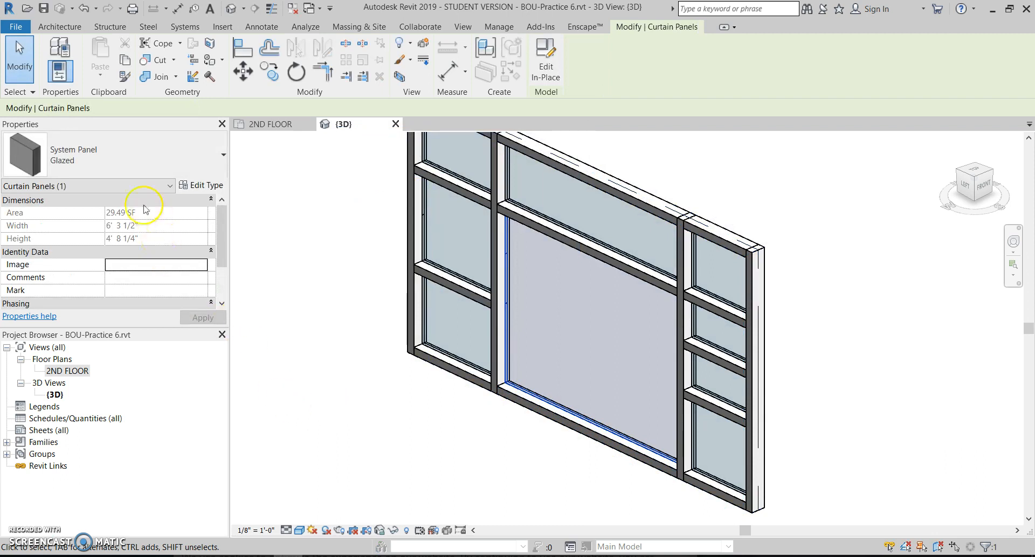
# Step: Load Door-Curtain-Wall-Double-Storefront.rfa from the US Imperial Doors folder and apply it as the selected middle panel's type
pyautogui.click(132, 156)
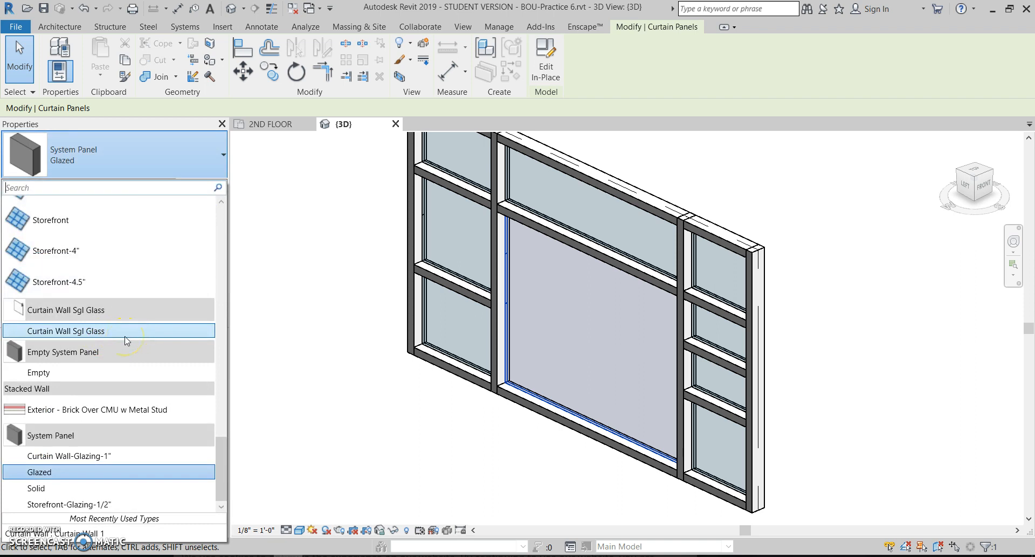
pyautogui.click(138, 156)
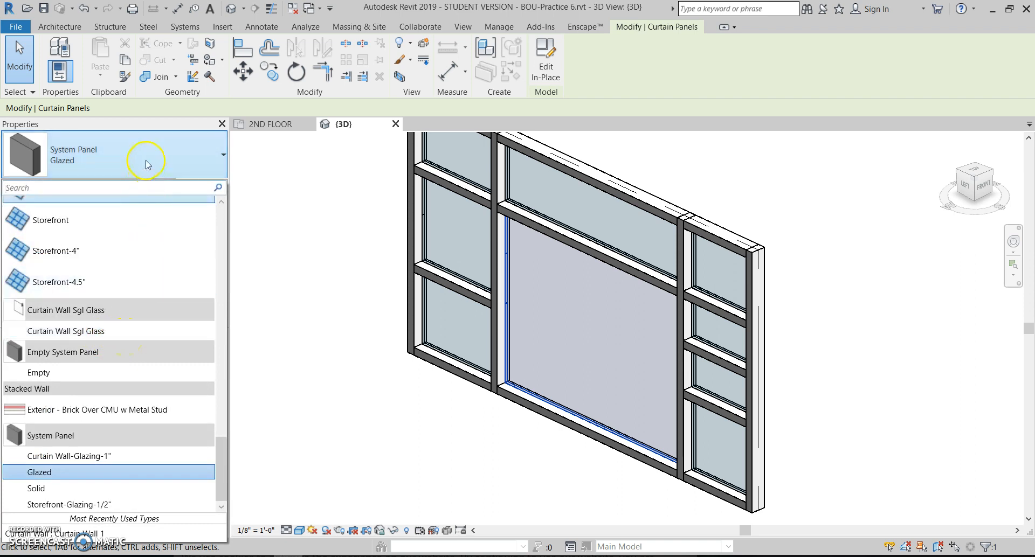
pyautogui.click(209, 187)
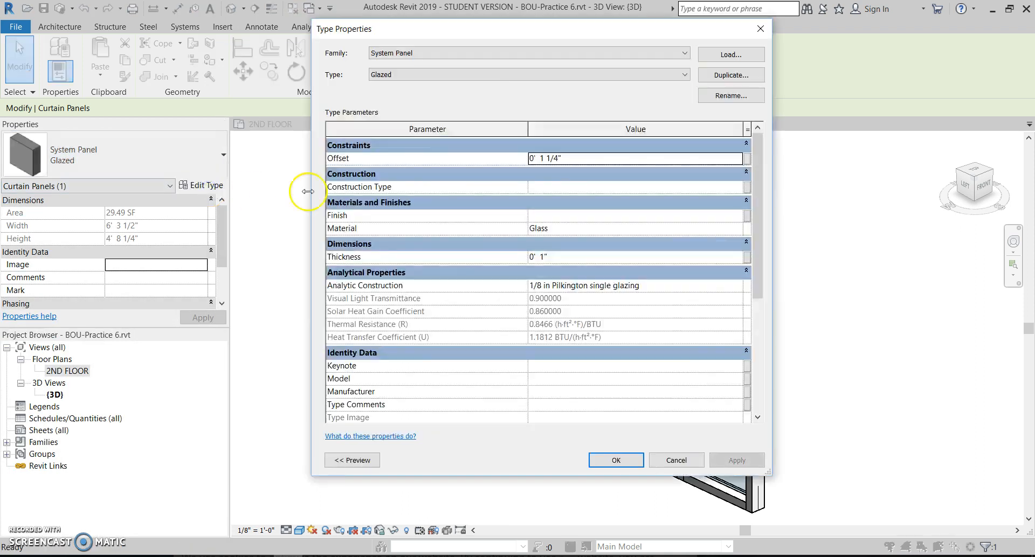
pyautogui.click(729, 54)
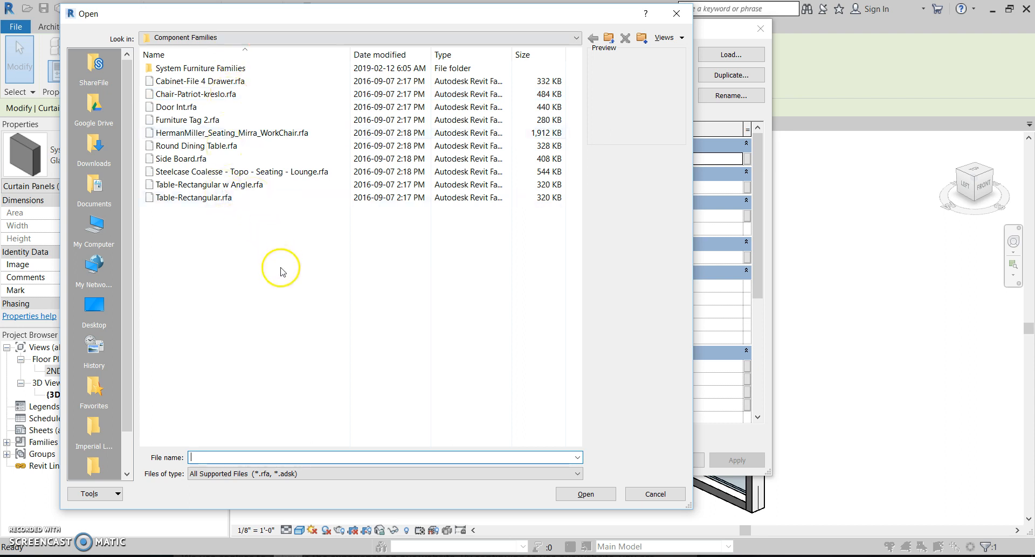
pyautogui.scroll(-1, 127, 296)
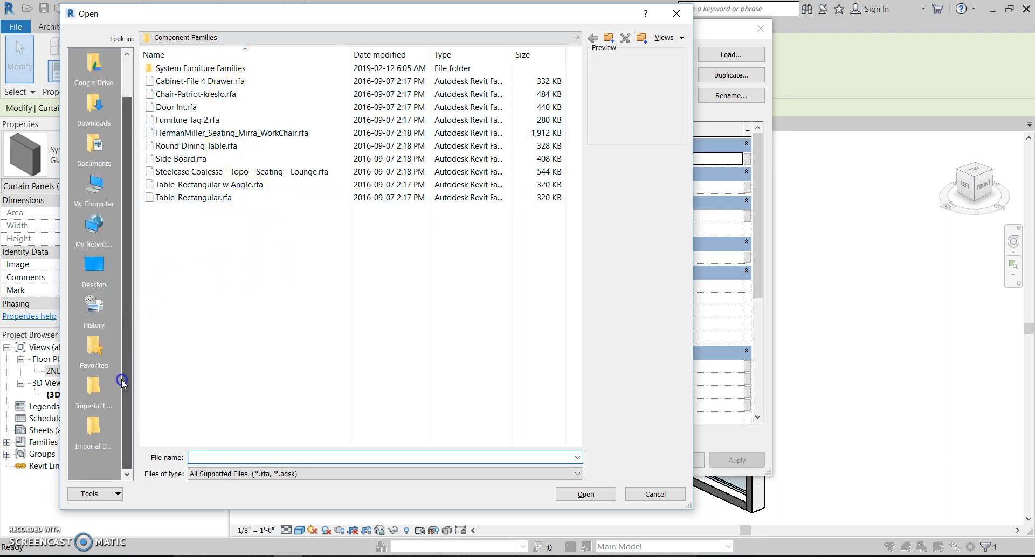
pyautogui.click(96, 389)
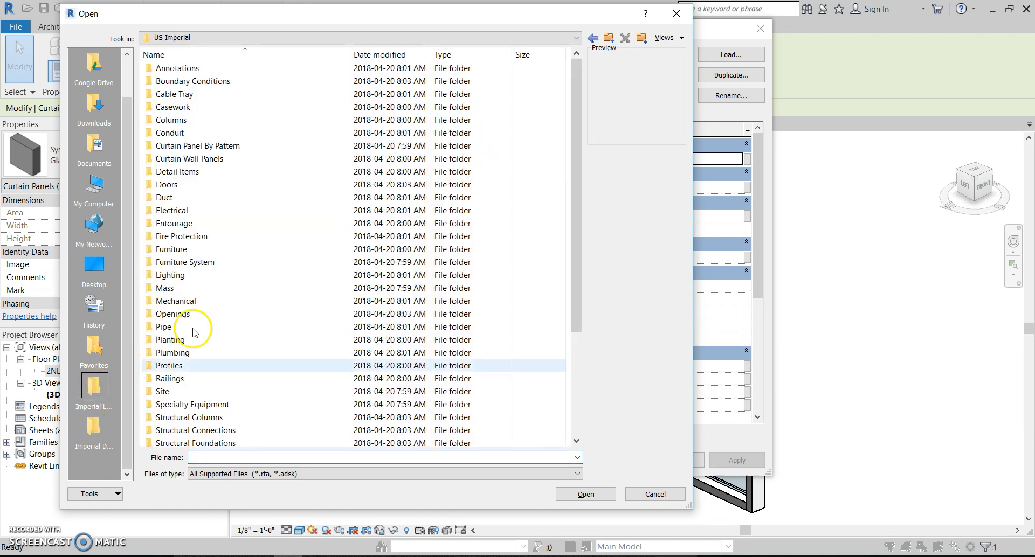
pyautogui.doubleClick(224, 187)
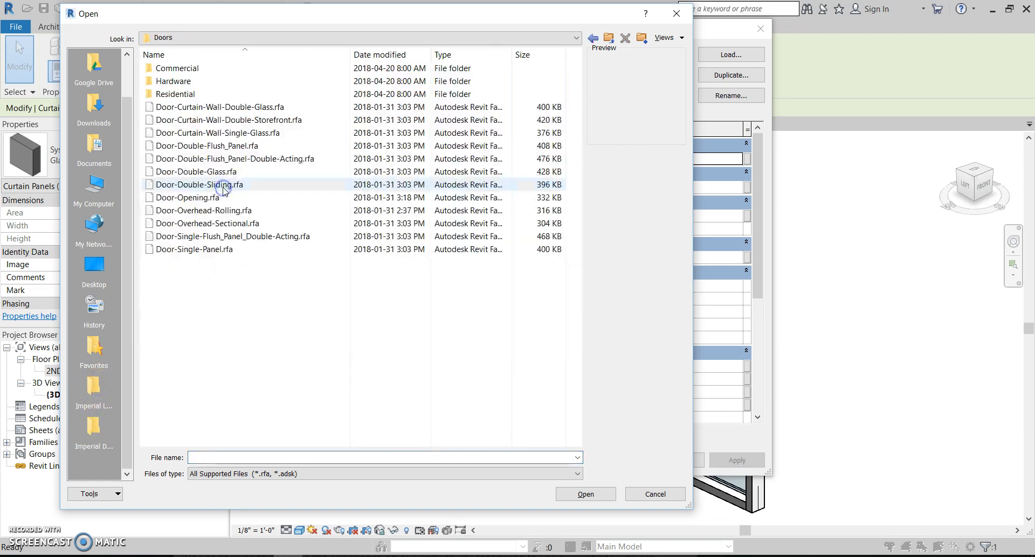
pyautogui.click(272, 124)
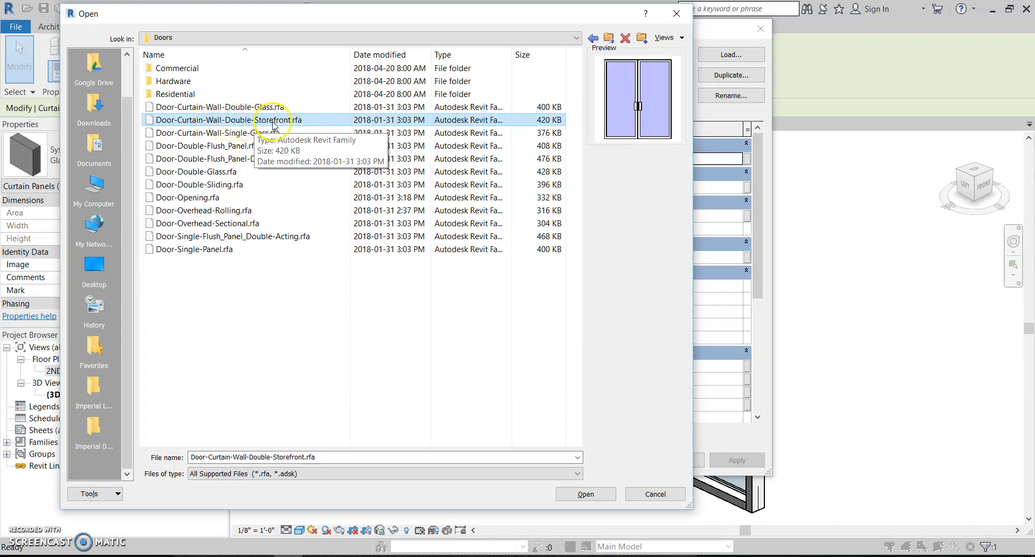
pyautogui.click(575, 495)
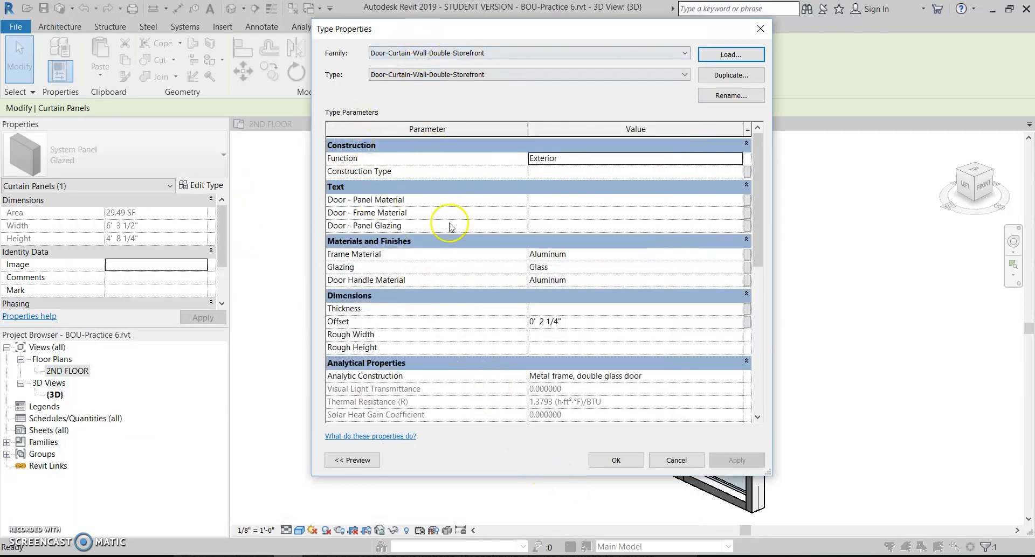
pyautogui.click(616, 460)
pyautogui.click(497, 461)
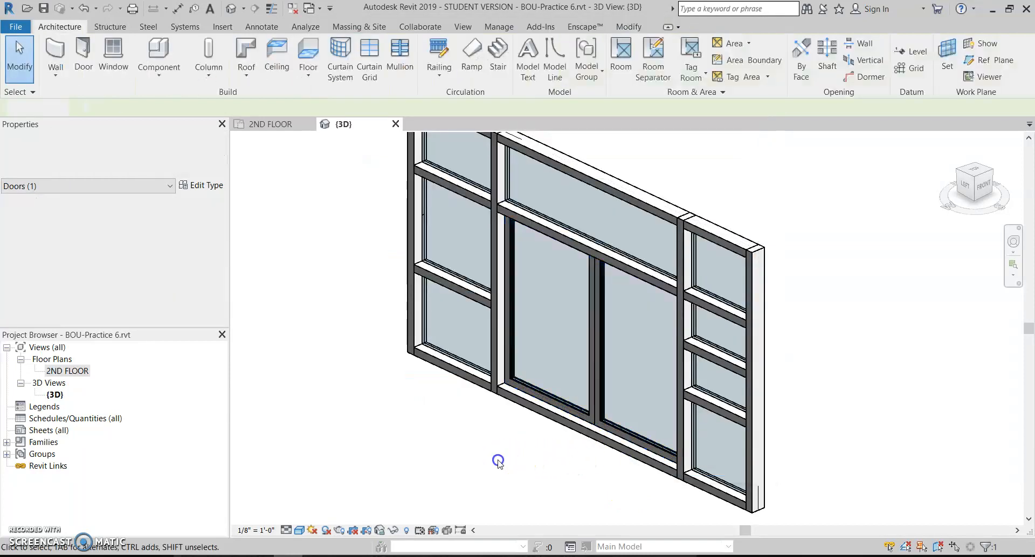
# Step: Delete the horizontal mullion running beneath the double storefront door
pyautogui.scroll(-2, 485, 410)
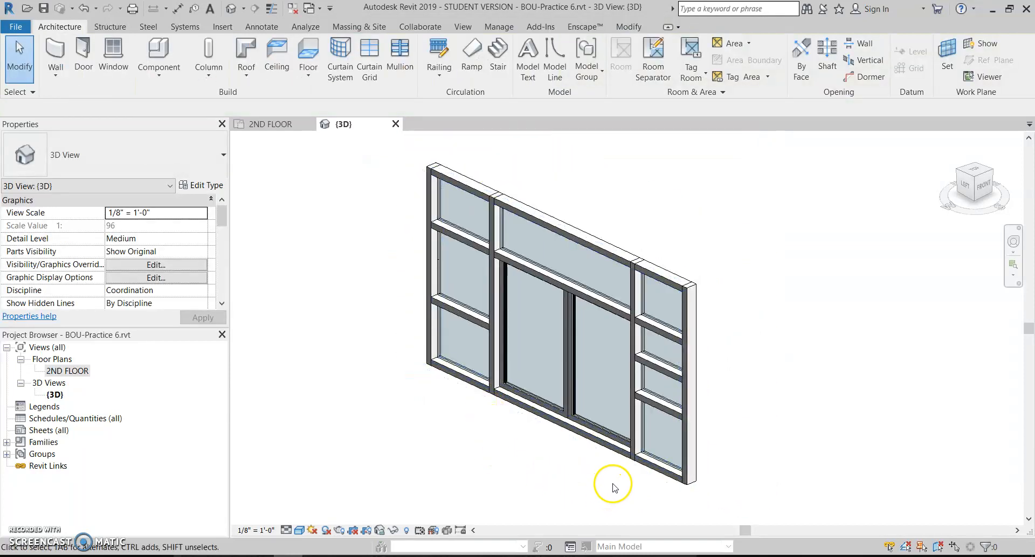
pyautogui.scroll(2, 569, 464)
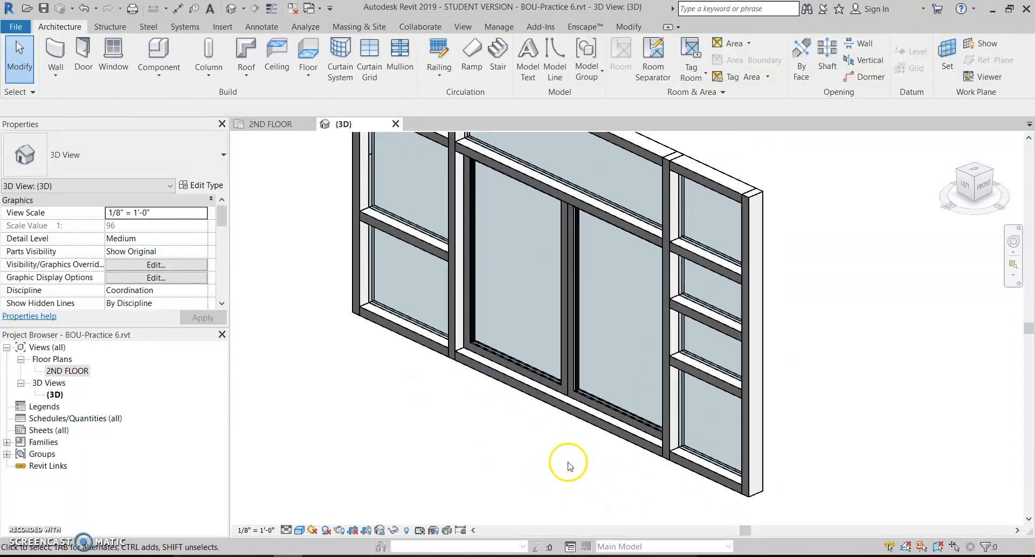
pyautogui.click(576, 414)
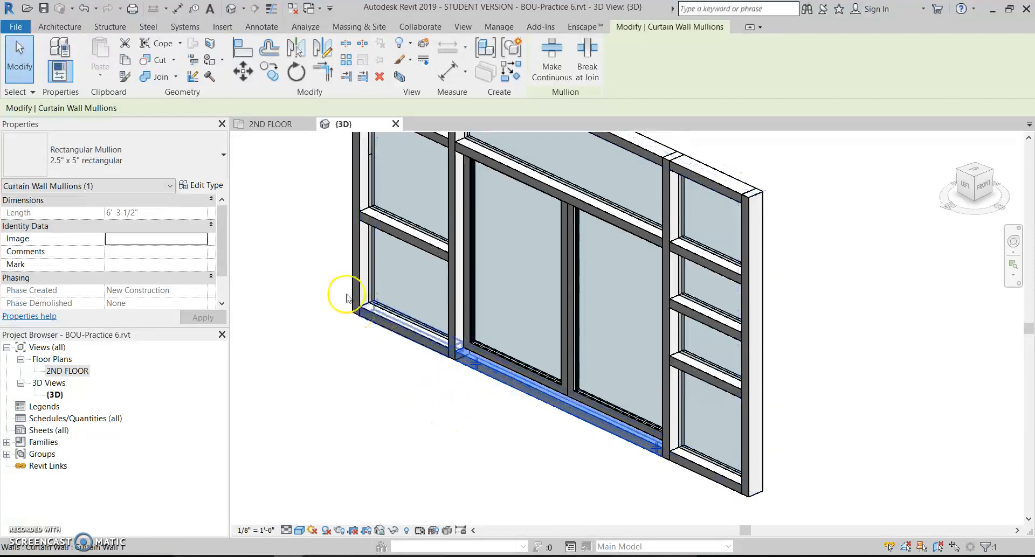
pyautogui.click(379, 77)
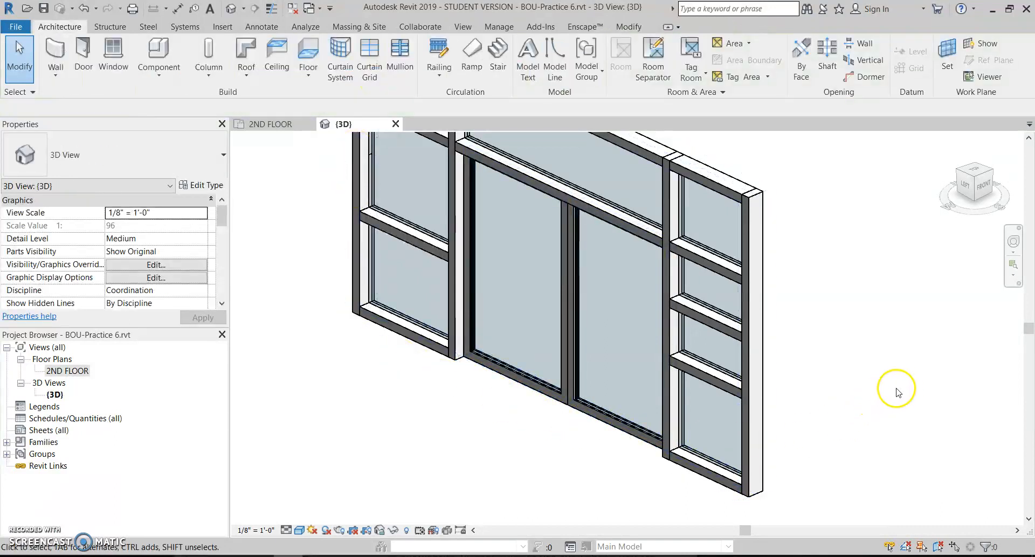
pyautogui.moveTo(896, 388); pyautogui.dragTo(845, 410, button='middle')
pyautogui.scroll(-2, 838, 409)
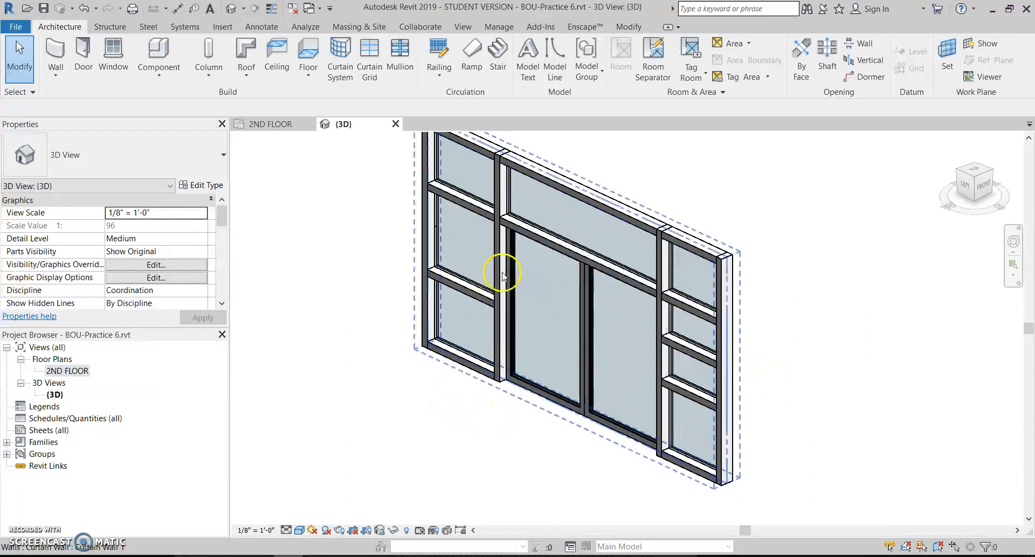
# Step: Open the 2ND FLOOR plan at the double door's lower jamb
pyautogui.doubleClick(62, 372)
pyautogui.scroll(5, 383, 388)
pyautogui.scroll(2, 507, 393)
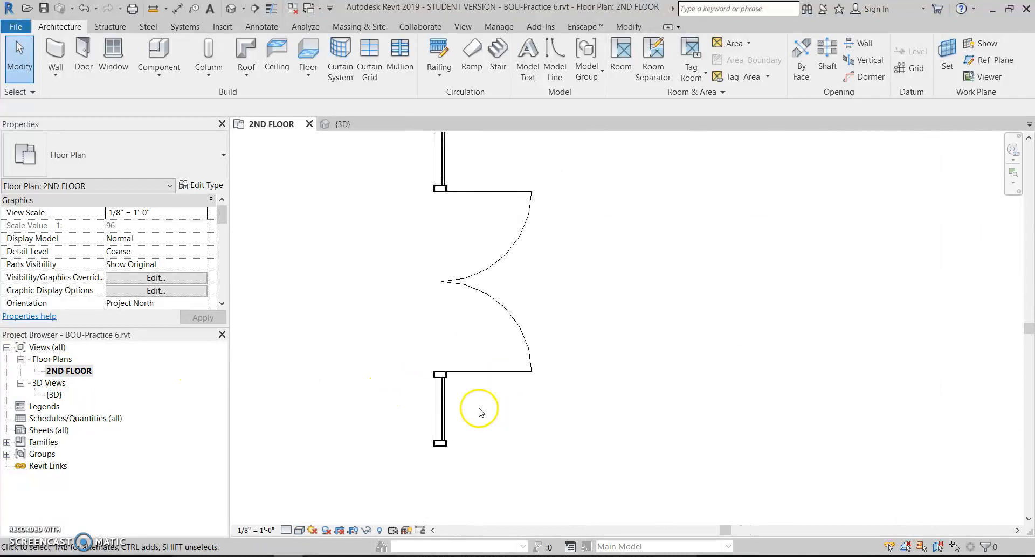
pyautogui.scroll(2, 433, 386)
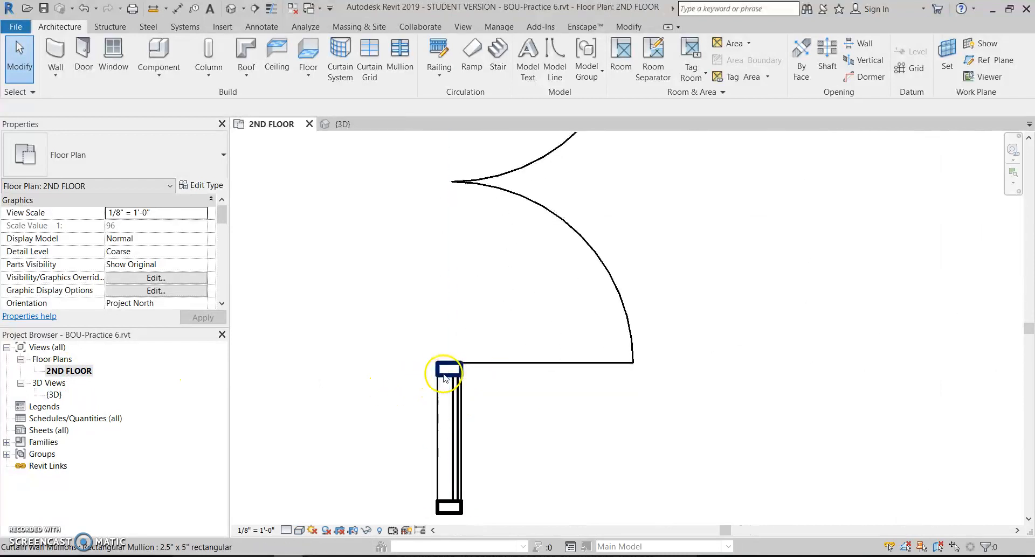
# Step: Try to move the mullion at the double door's lower jamb upward in plan, and check the door's selection
pyautogui.click(448, 371)
pyautogui.click(242, 72)
pyautogui.click(349, 338)
pyautogui.click(352, 265)
pyautogui.scroll(-2, 422, 270)
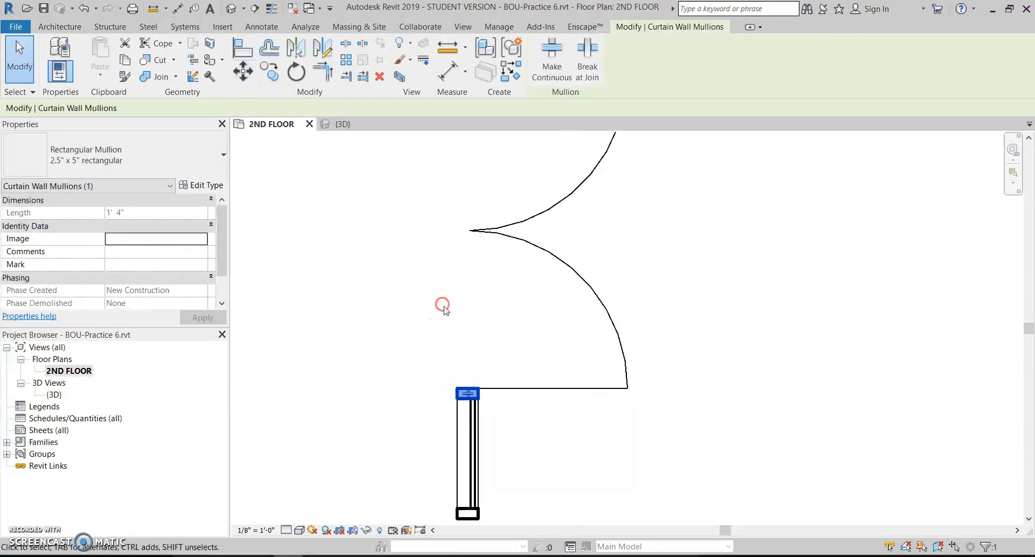
pyautogui.click(543, 265)
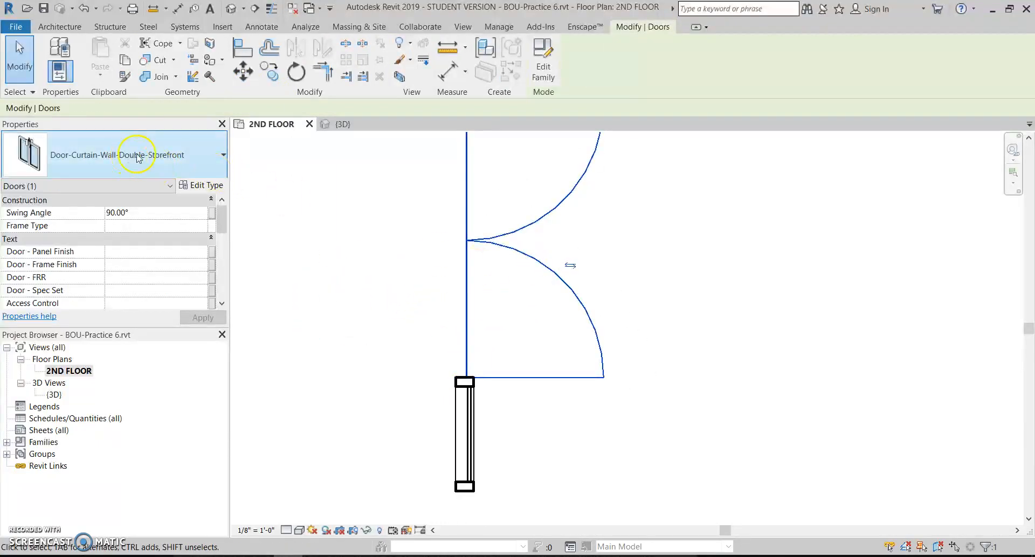
pyautogui.click(325, 269)
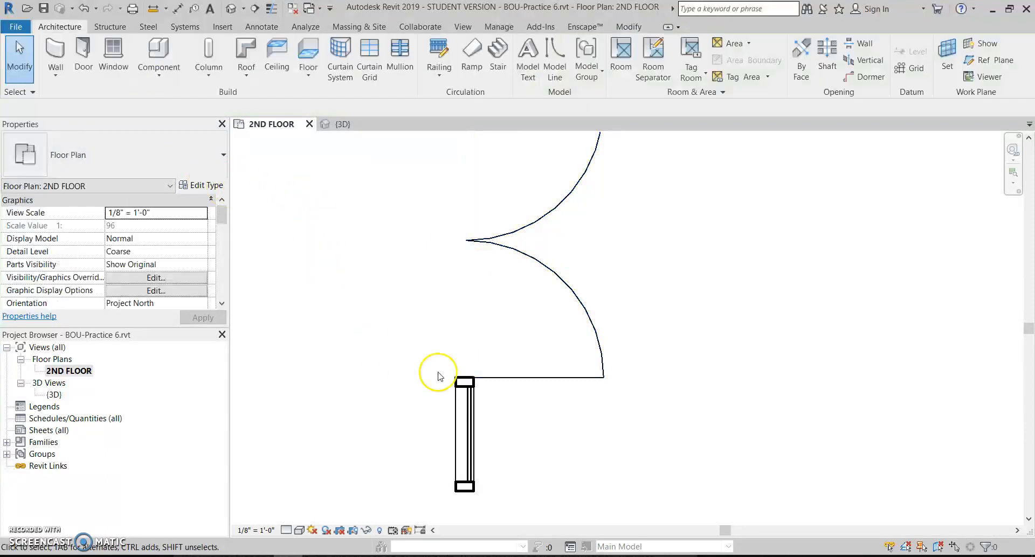
# Step: Set the grid line at the door's lower jamb to 2'-9" from the curtain wall's lower end in plan
pyautogui.moveTo(690, 265); pyautogui.dragTo(577, 367, button='middle')
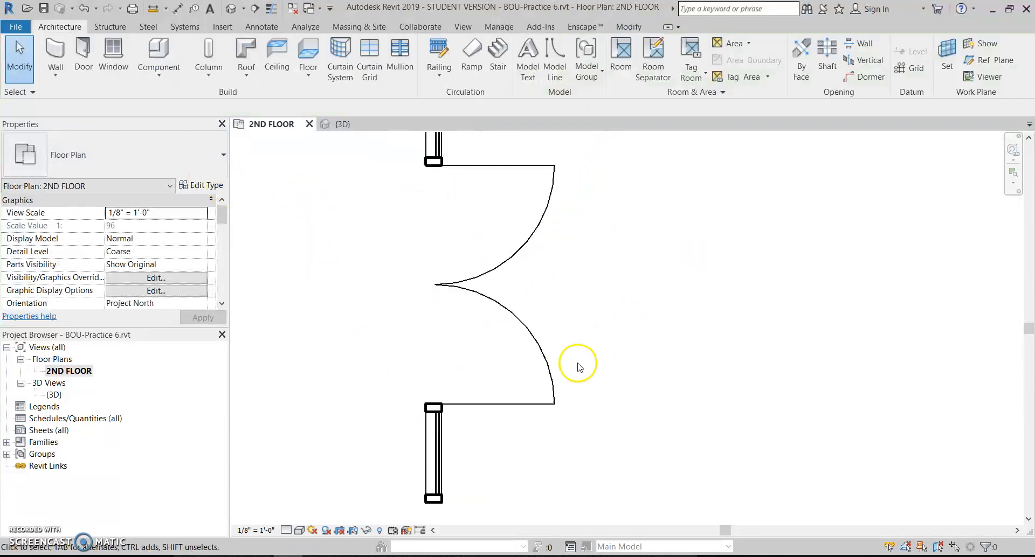
pyautogui.click(411, 411)
pyautogui.click(424, 455)
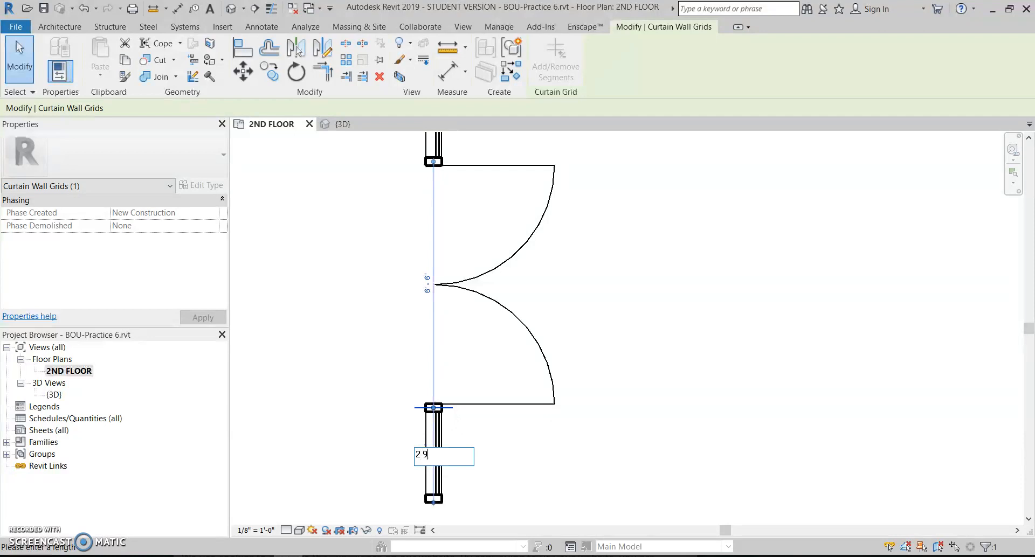
pyautogui.press('Return')
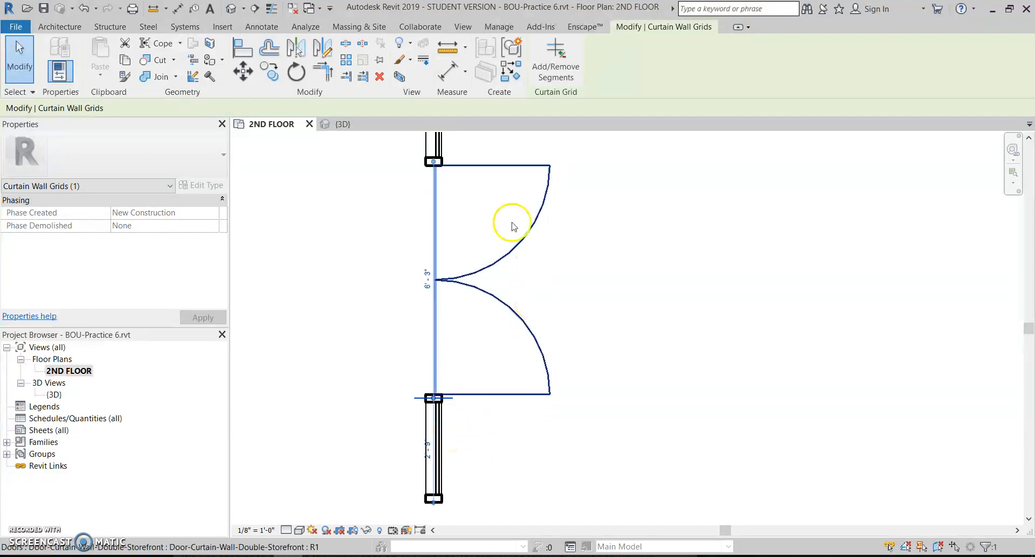
# Step: Set the grid line at the door's lower jamb to 3'-6" from the curtain wall's lower end in plan
pyautogui.click(428, 450)
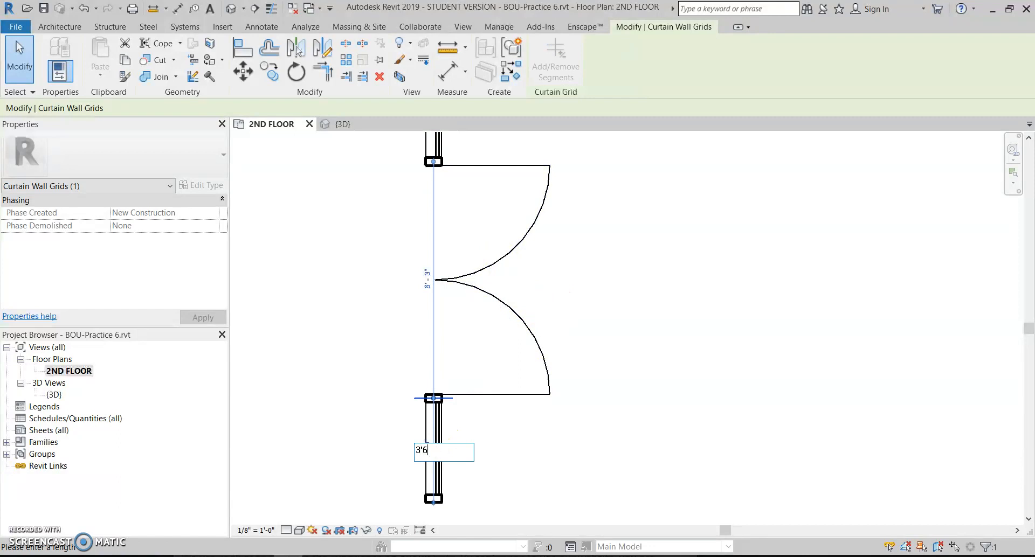
pyautogui.press('Return')
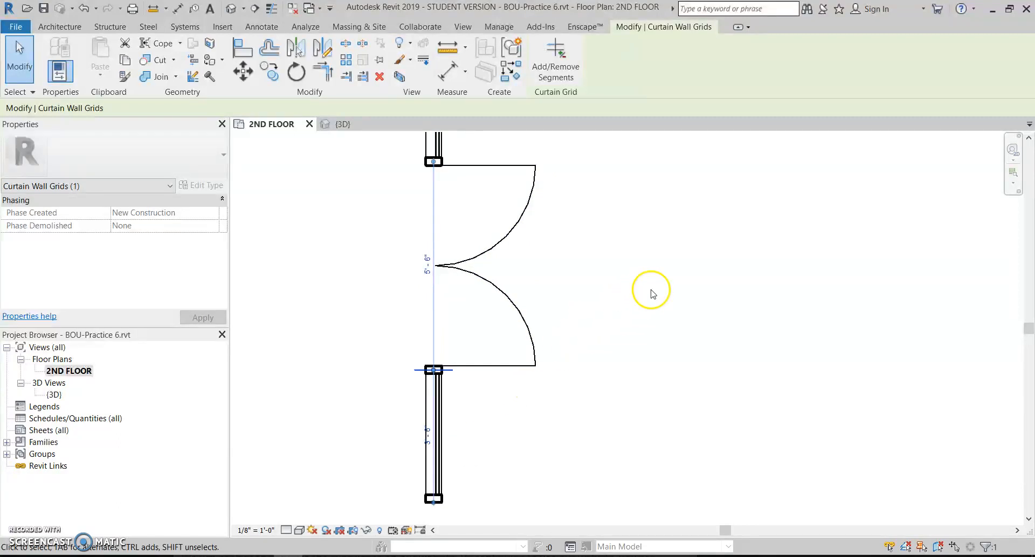
pyautogui.click(665, 275)
pyautogui.moveTo(709, 260); pyautogui.dragTo(662, 291, button='middle')
pyautogui.scroll(-1, 662, 291)
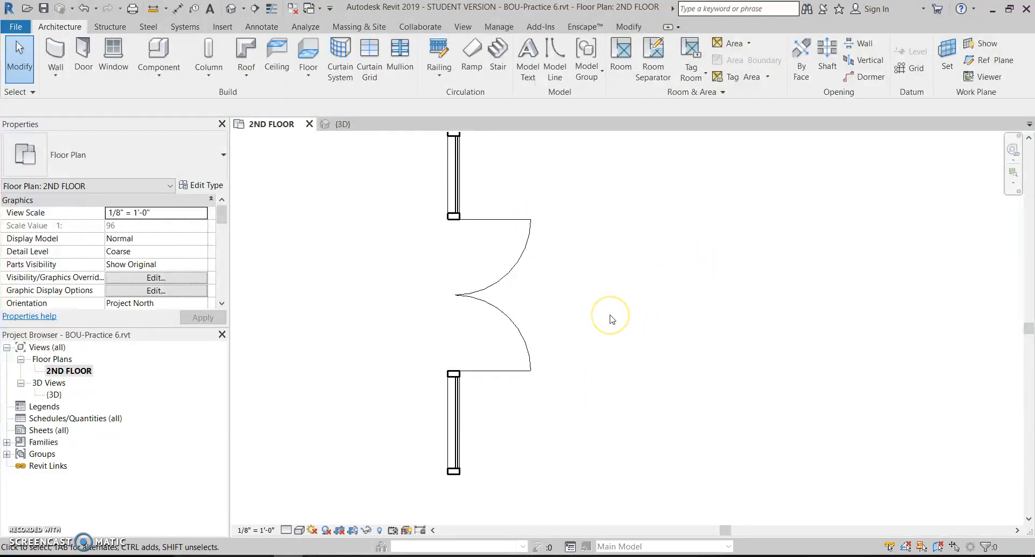
# Step: Open the 3D view and examine the curtain wall with the resized double door and its wall selection
pyautogui.click(337, 124)
pyautogui.click(734, 235)
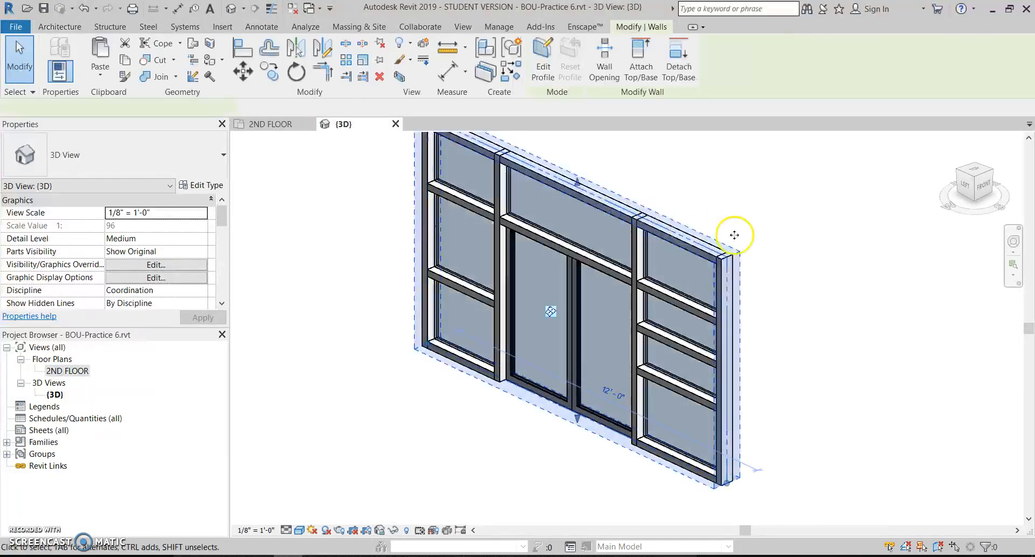
pyautogui.click(800, 243)
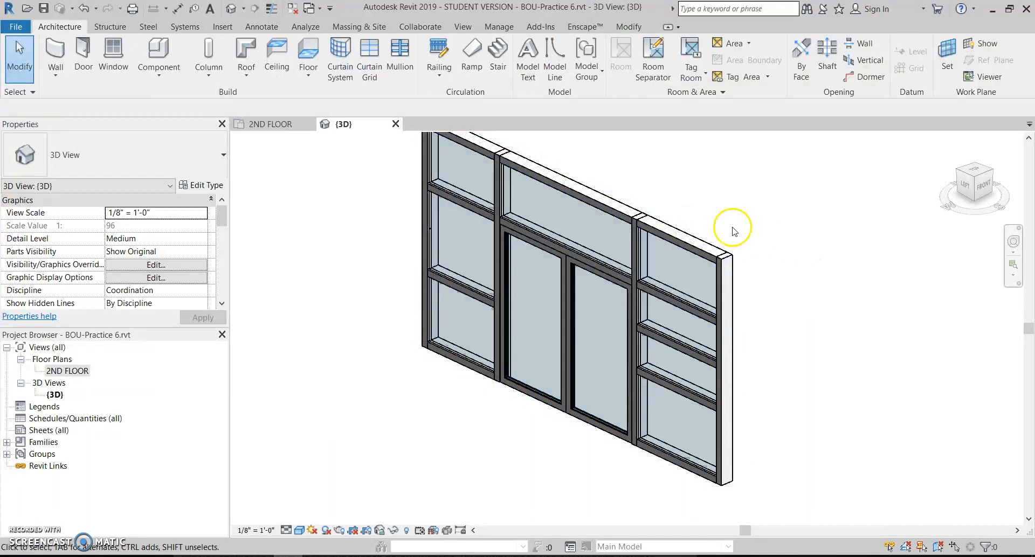
pyautogui.click(621, 197)
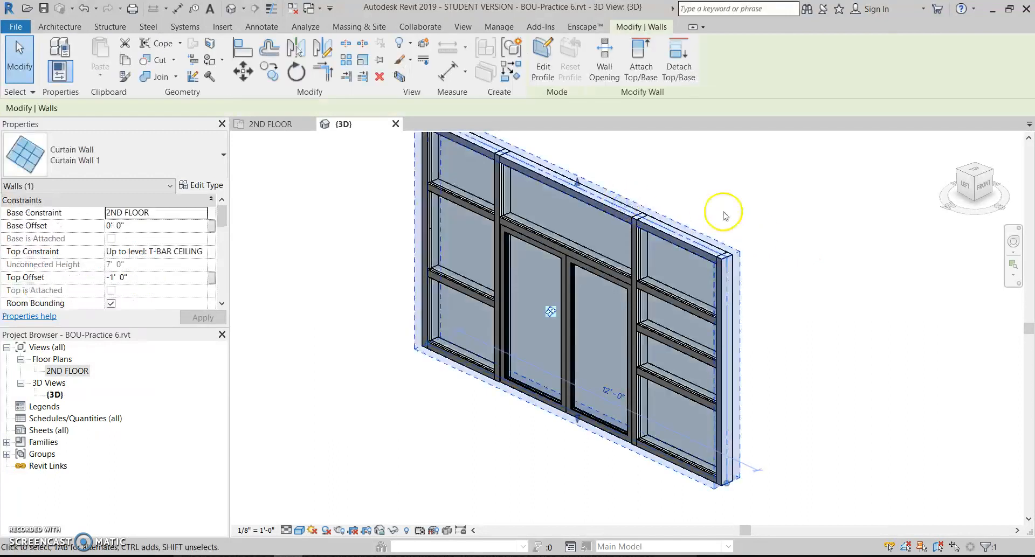
pyautogui.click(786, 208)
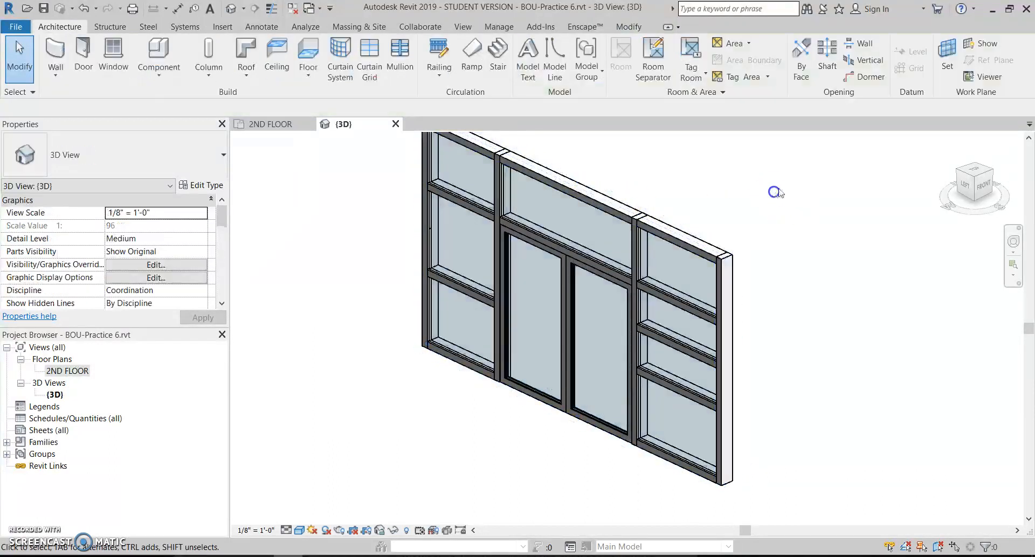
pyautogui.scroll(-2, 743, 199)
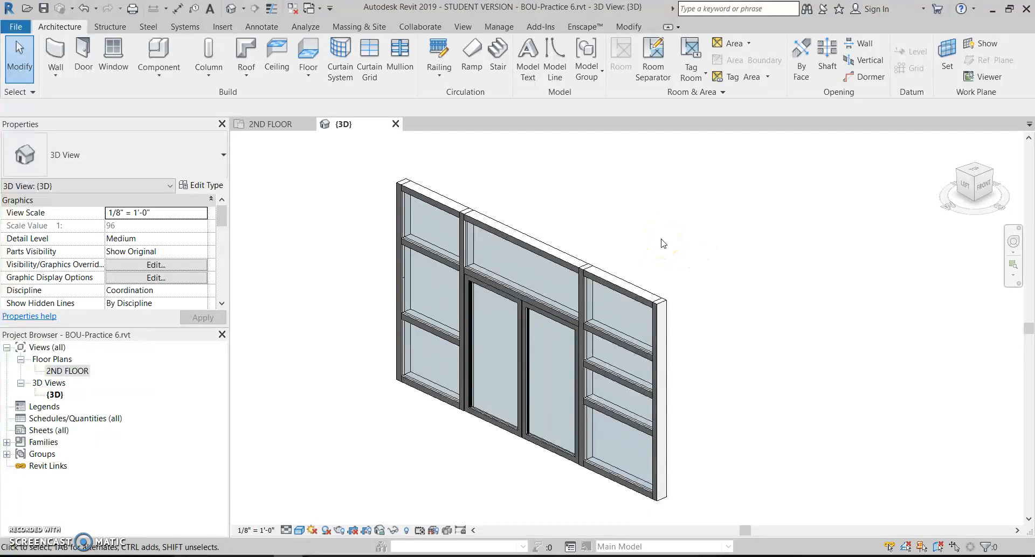
pyautogui.click(517, 231)
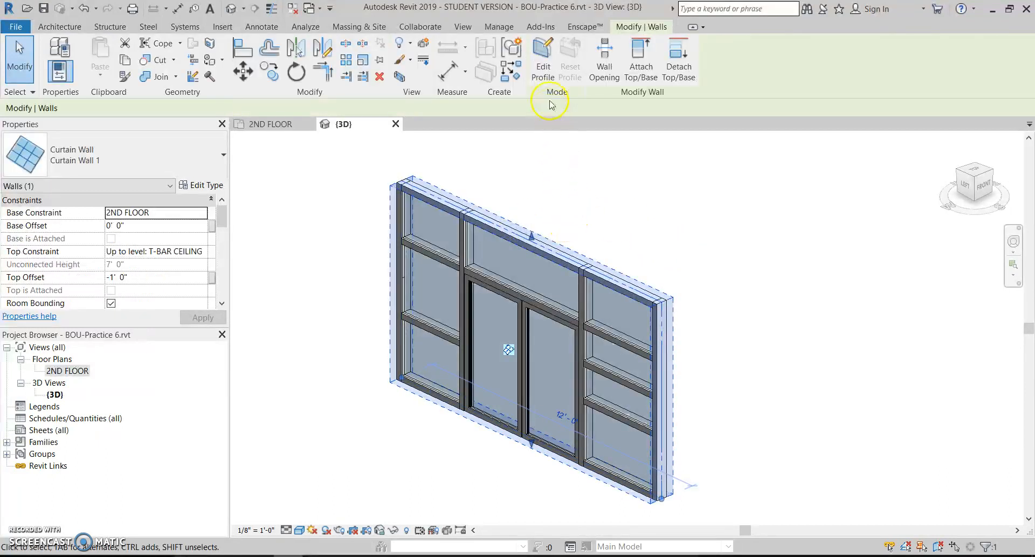
pyautogui.click(772, 250)
# Step: Draw a straight Generic - 6" wall 7'-0" long in the empty space beside the curtain wall
pyautogui.scroll(-3, 803, 255)
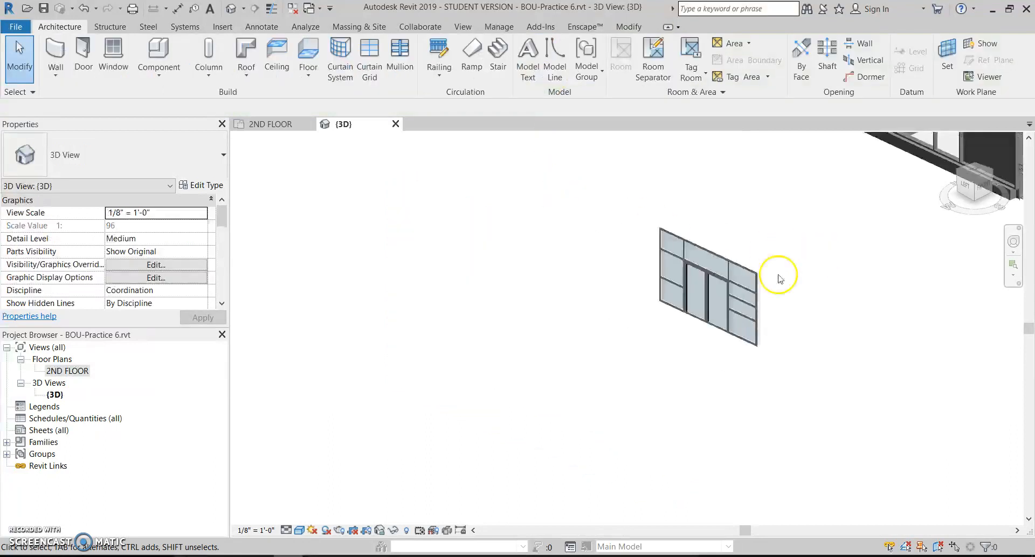
pyautogui.scroll(2, 555, 270)
pyautogui.click(56, 54)
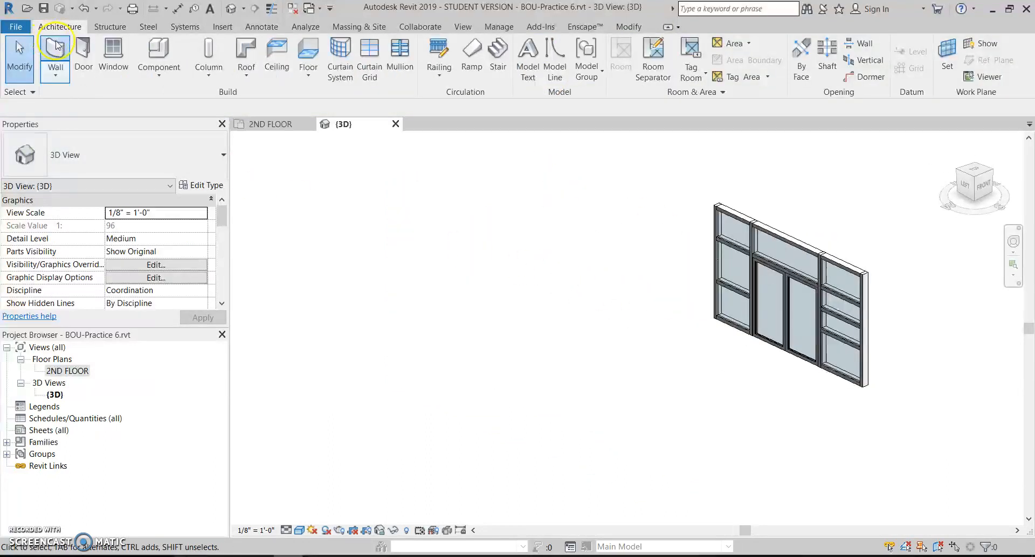
pyautogui.click(145, 158)
pyautogui.scroll(10, 129, 232)
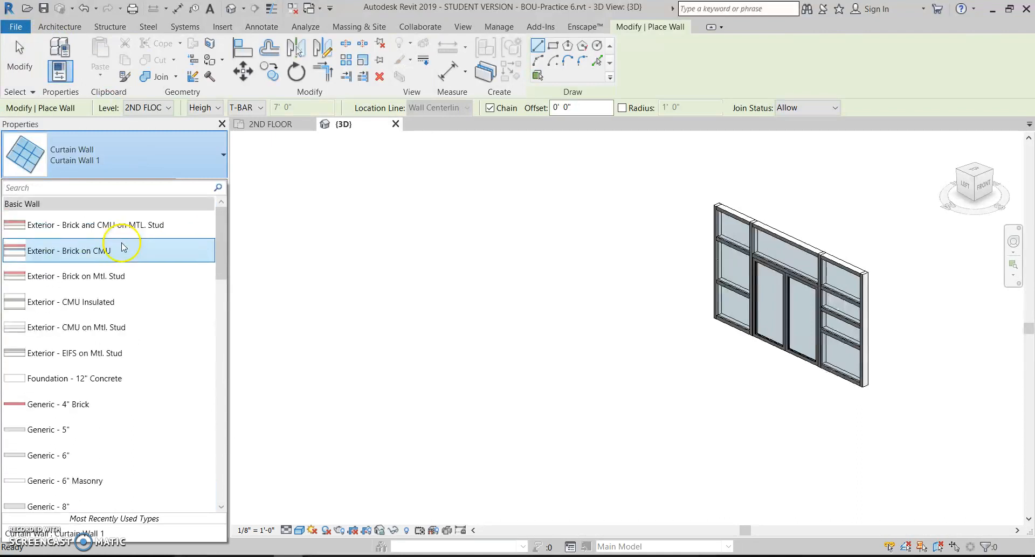
pyautogui.click(69, 457)
pyautogui.click(399, 272)
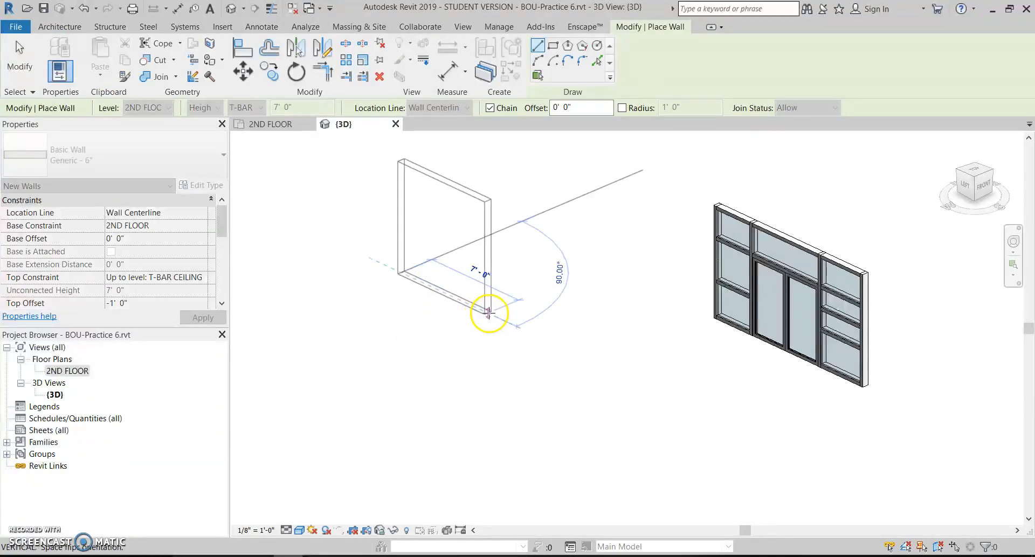
pyautogui.click(489, 313)
pyautogui.press('Escape')
pyautogui.press('Escape')
pyautogui.scroll(2, 383, 219)
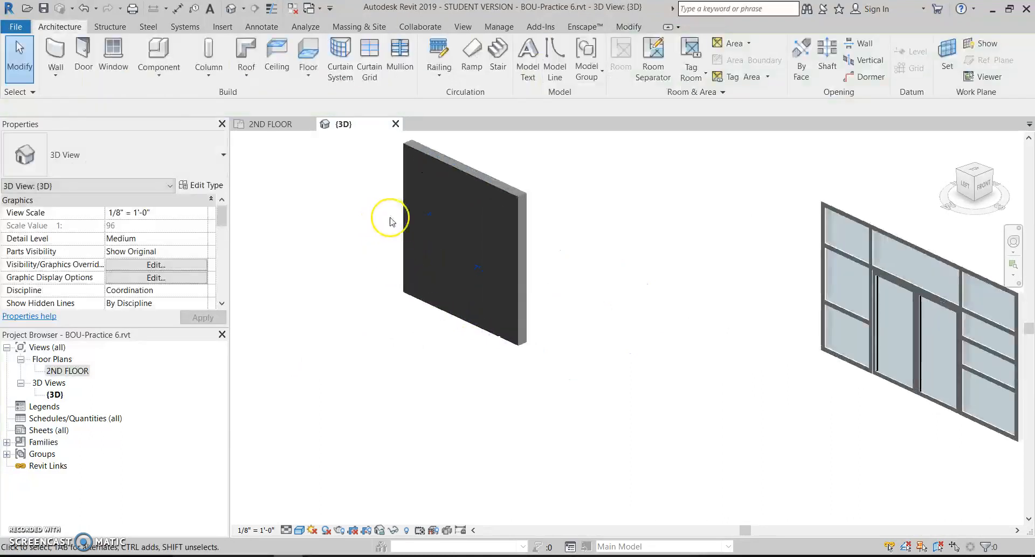
# Step: Edit the Generic - 6" wall's profile and sketch an arc between its two vertical edges, below the top line
pyautogui.click(443, 166)
pyautogui.click(542, 54)
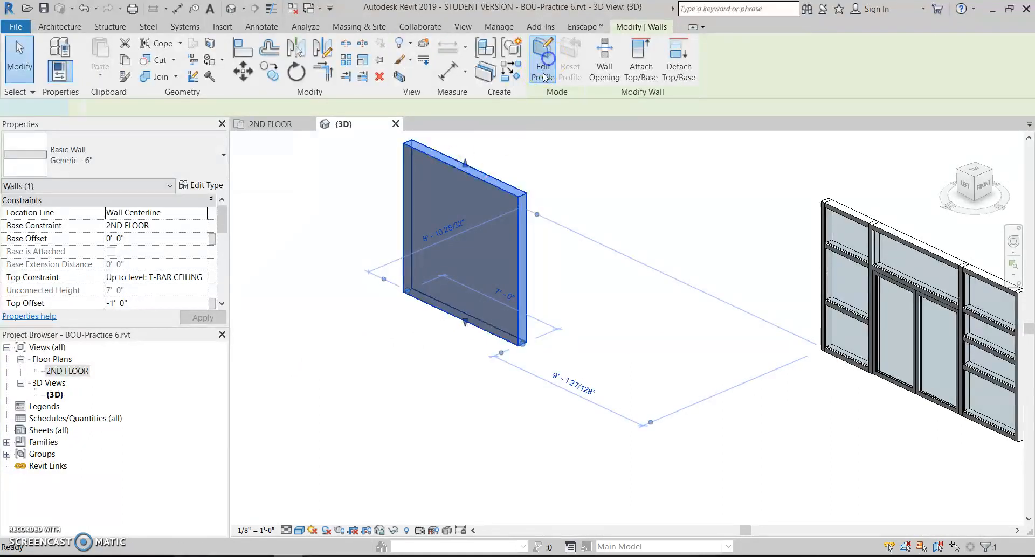
pyautogui.scroll(2, 496, 213)
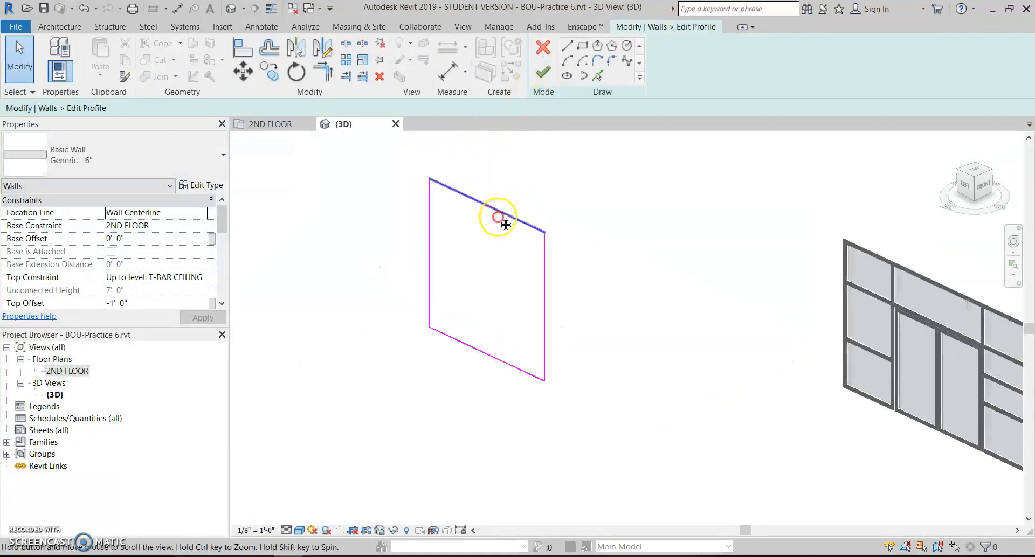
pyautogui.click(569, 61)
pyautogui.click(425, 258)
pyautogui.click(500, 256)
pyautogui.click(469, 247)
pyautogui.click(556, 316)
pyautogui.click(539, 289)
pyautogui.press('Escape')
pyautogui.press('Escape')
# Step: Trim both vertical profile lines to the ends of the arc
pyautogui.press('t')
pyautogui.press('r')
pyautogui.click(425, 281)
pyautogui.click(439, 257)
pyautogui.click(556, 334)
pyautogui.click(542, 299)
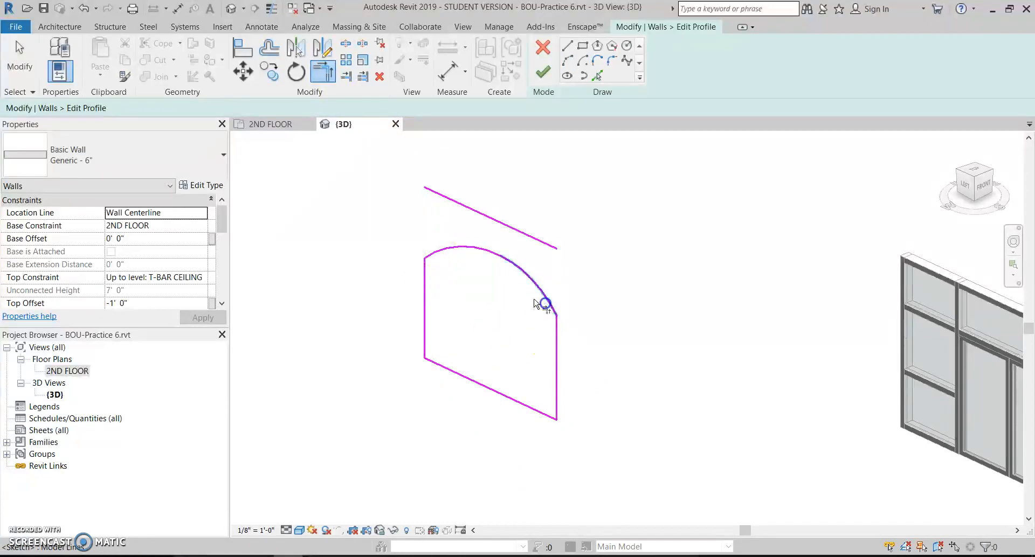
pyautogui.press('Escape')
# Step: Delete the leftover straight line above the arc and finish the wall's arched profile
pyautogui.click(535, 243)
pyautogui.click(380, 76)
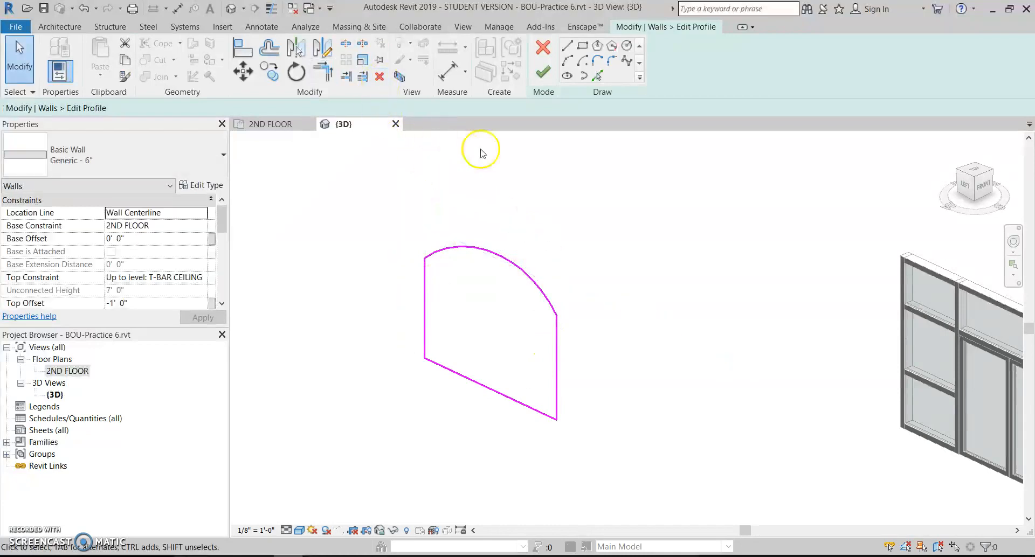
pyautogui.click(542, 71)
pyautogui.click(652, 244)
# Step: Set the 3D view's visual style to Hidden Line
pyautogui.keyDown('shift'); pyautogui.moveTo(626, 309); pyautogui.dragTo(640, 224, button='middle'); pyautogui.keyUp('shift')
pyautogui.click(300, 531)
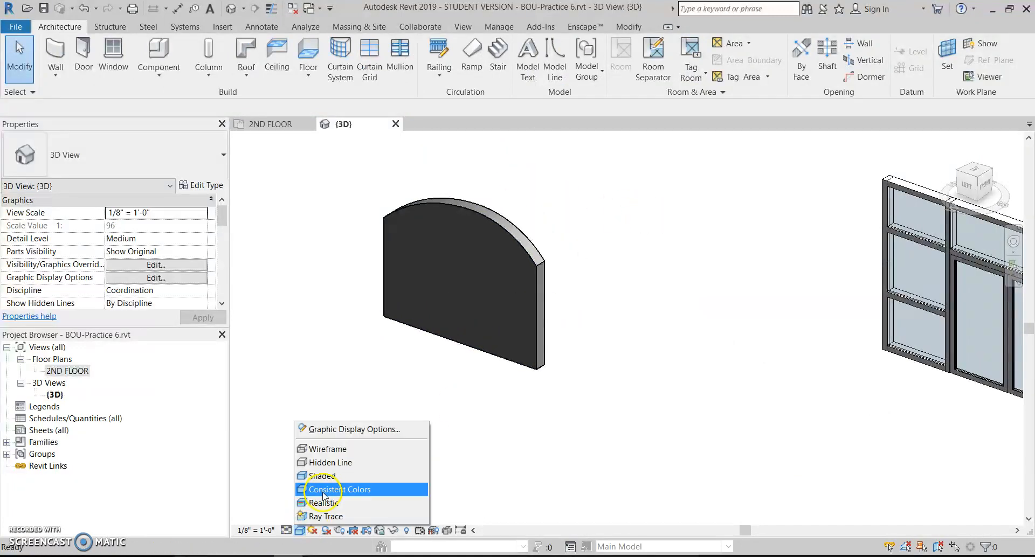
pyautogui.click(322, 461)
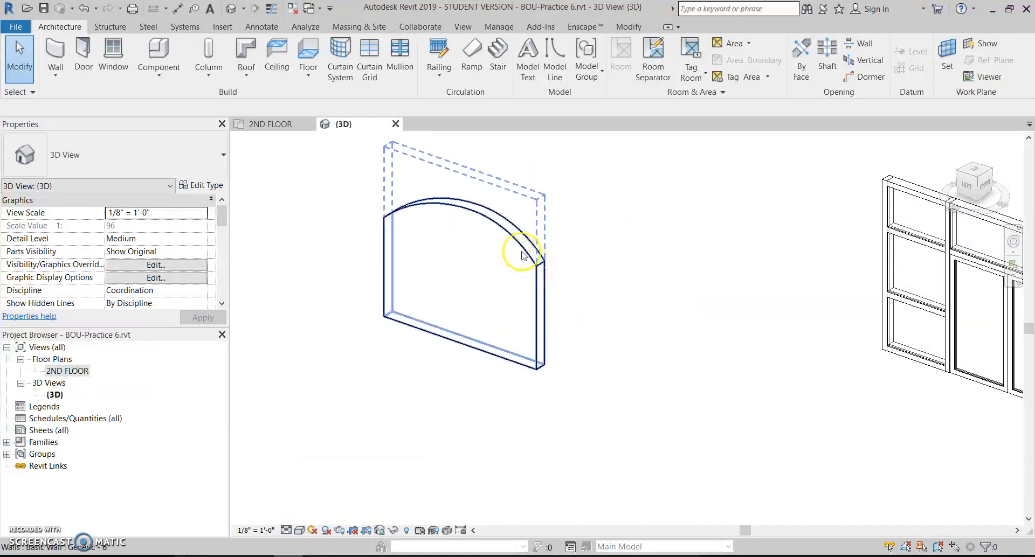
# Step: Edit the arched wall's profile again and sketch a rectangular opening about 0'-10" wide and 1'-11" high near its left edge
pyautogui.click(509, 236)
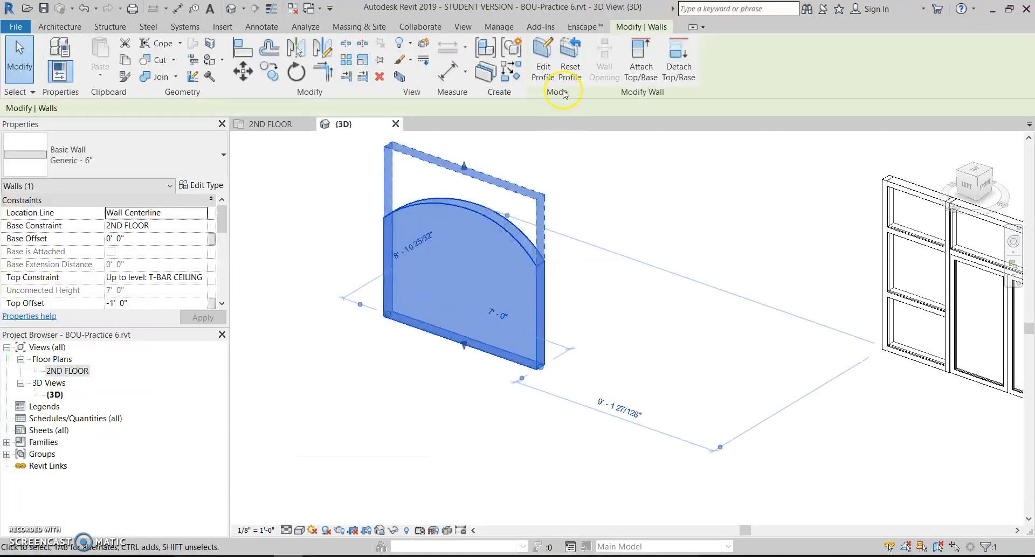
pyautogui.click(544, 69)
pyautogui.scroll(2, 521, 173)
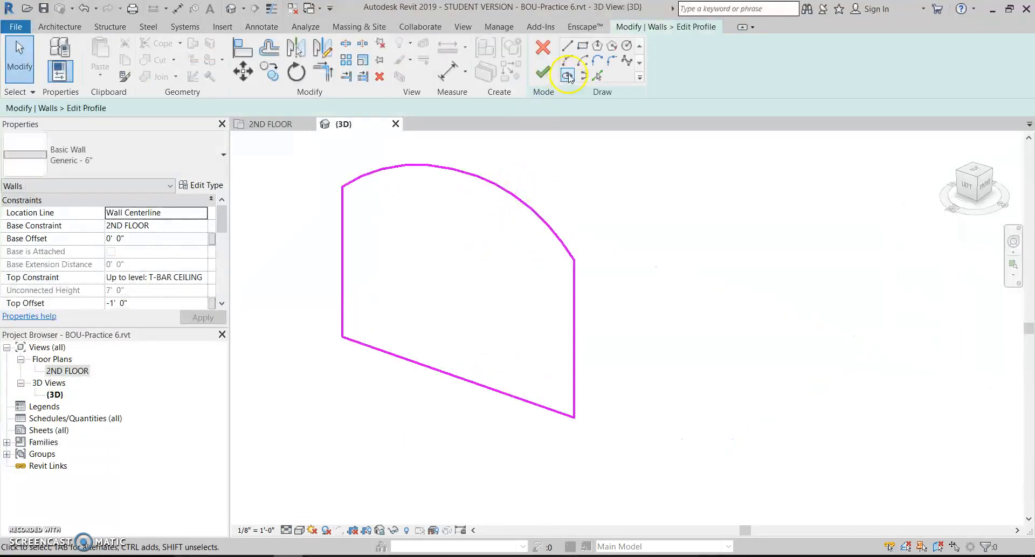
pyautogui.click(582, 46)
pyautogui.click(383, 224)
pyautogui.click(411, 305)
# Step: Sketch a six-sided polygon opening beside the rectangular one and finish the arched wall's profile
pyautogui.click(597, 46)
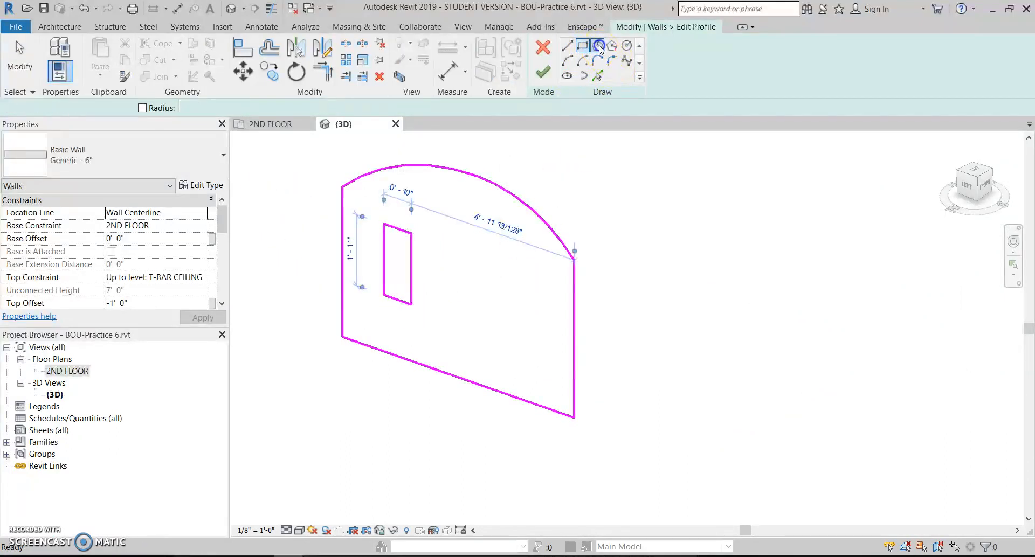
pyautogui.click(493, 281)
pyautogui.click(478, 312)
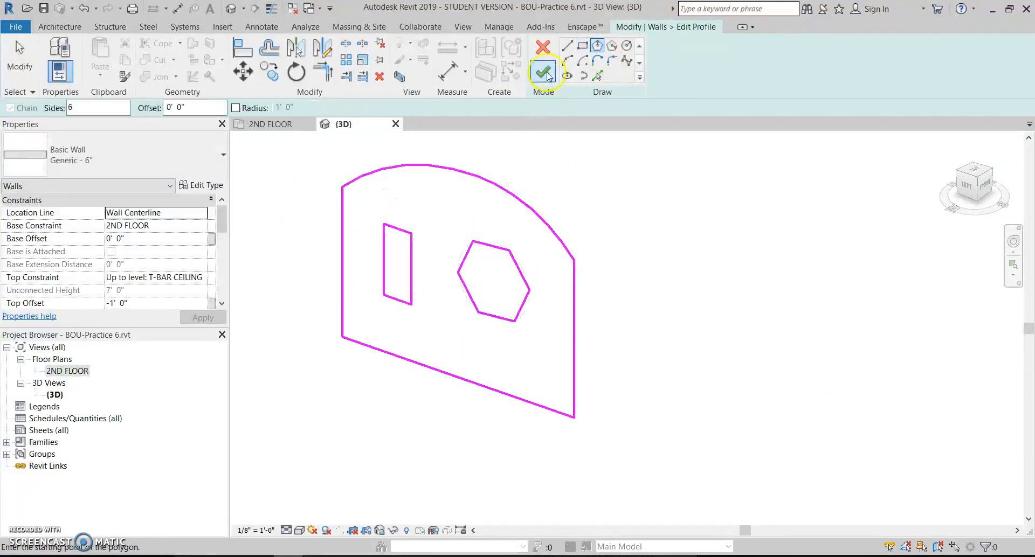
pyautogui.click(542, 72)
pyautogui.click(663, 226)
pyautogui.scroll(-2, 678, 306)
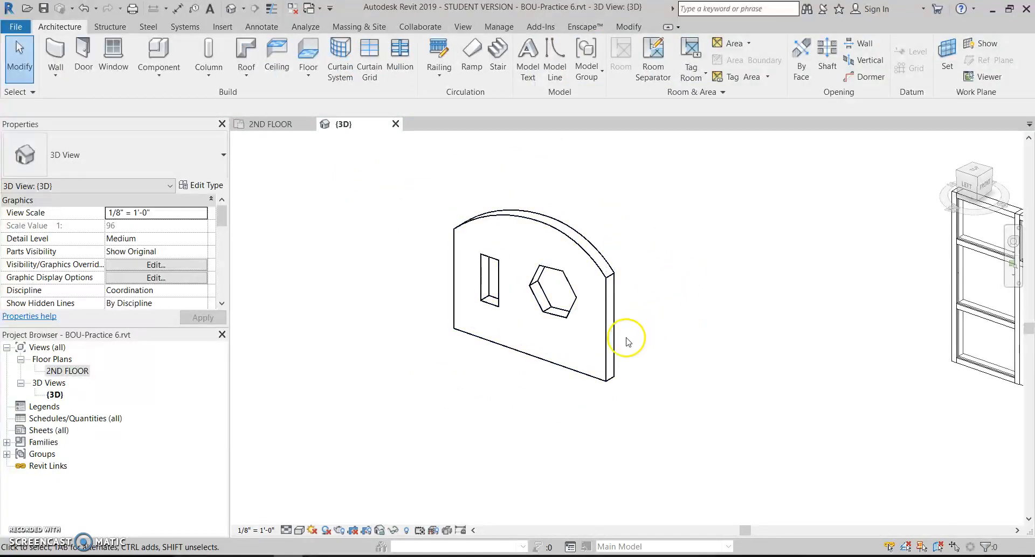
# Step: Reset the Generic - 6" wall's edited profile and delete the wall
pyautogui.click(610, 339)
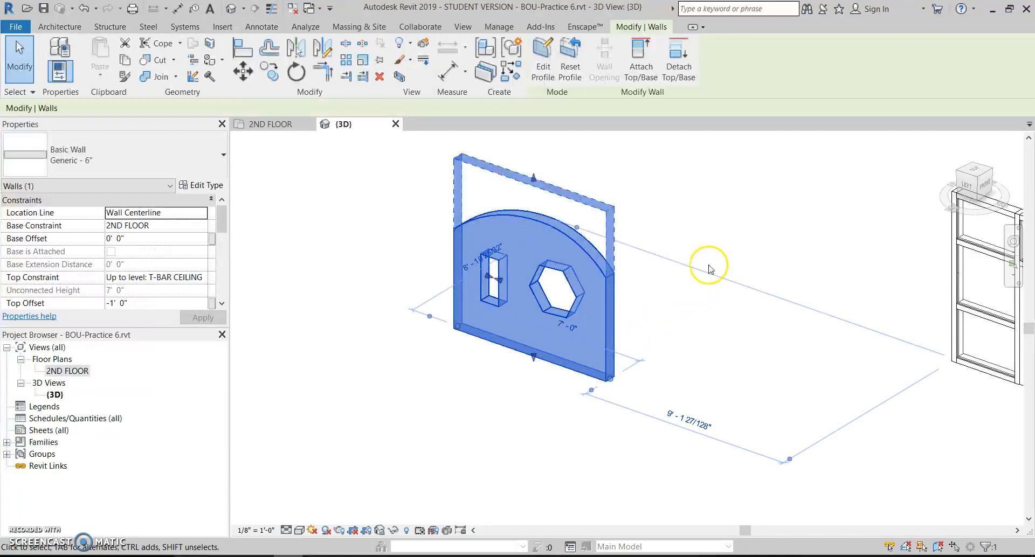
pyautogui.click(570, 66)
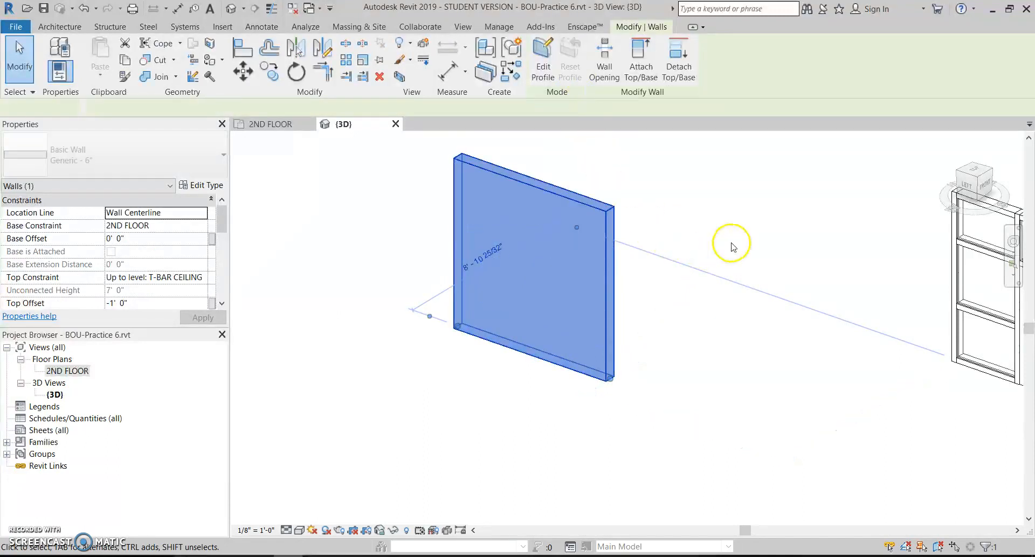
pyautogui.click(749, 209)
pyautogui.moveTo(760, 221); pyautogui.dragTo(572, 223, button='middle')
pyautogui.scroll(-2, 577, 226)
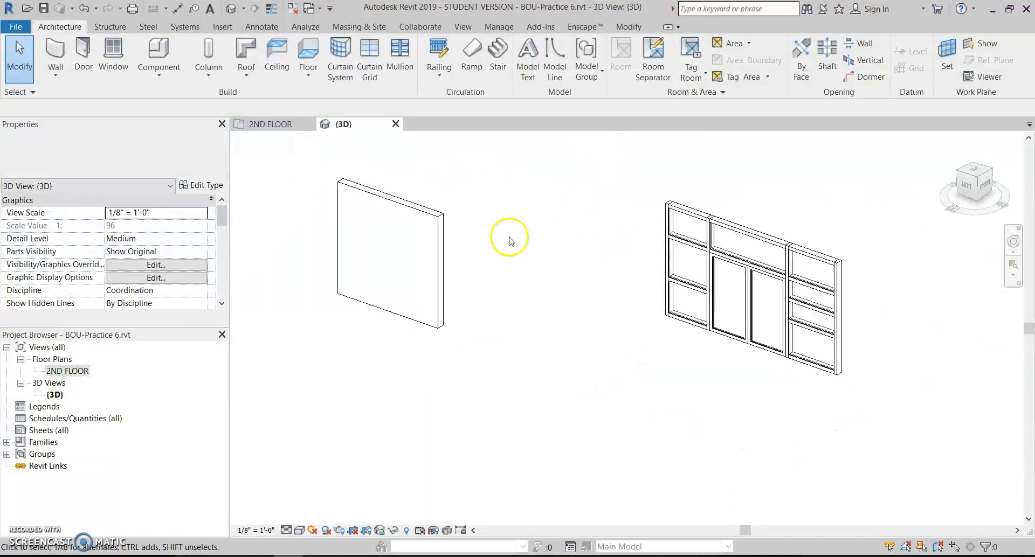
pyautogui.click(435, 232)
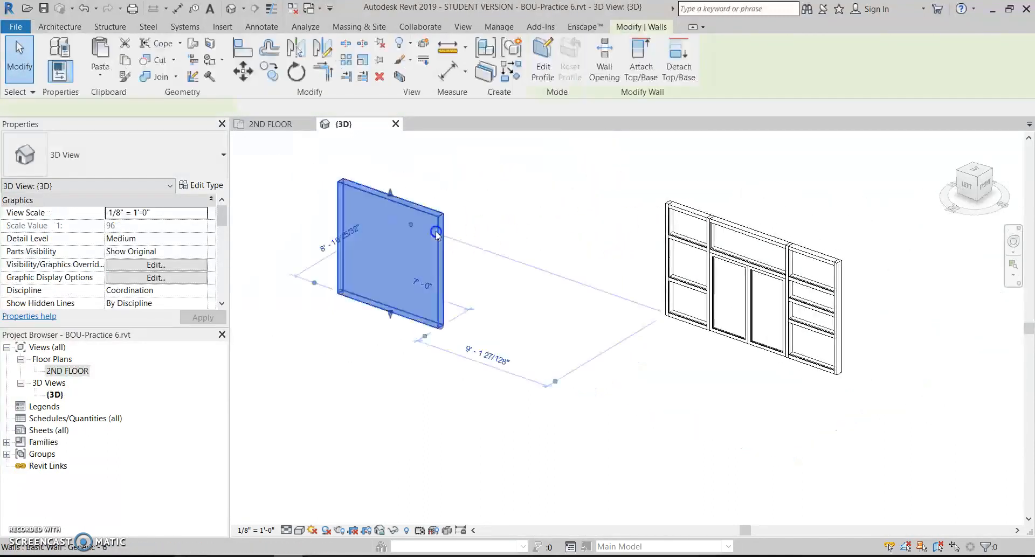
pyautogui.click(380, 77)
# Step: Select the curtain wall with the double door in the 3D view and start editing its profile
pyautogui.scroll(2, 787, 256)
pyautogui.click(665, 240)
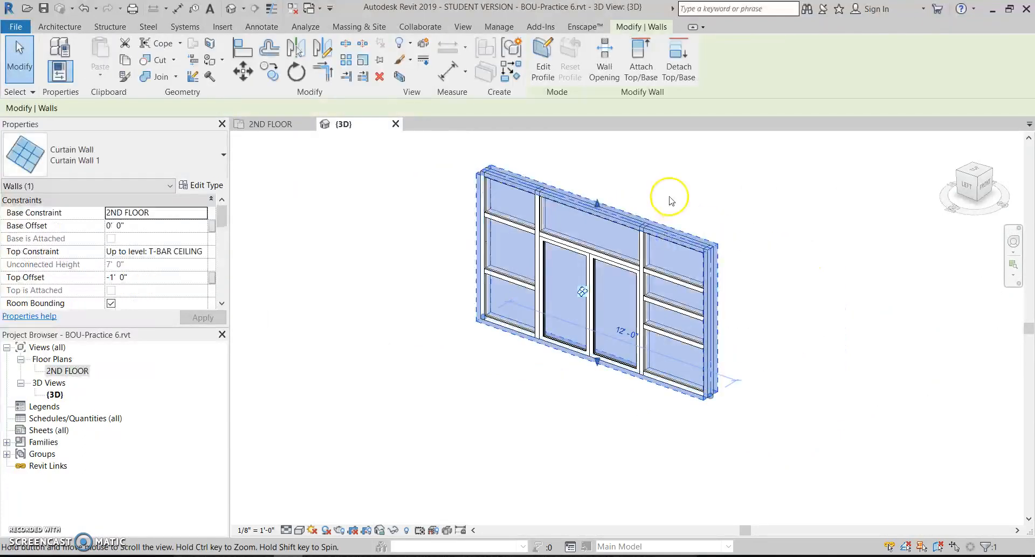
pyautogui.moveTo(670, 200); pyautogui.dragTo(654, 217, button='middle')
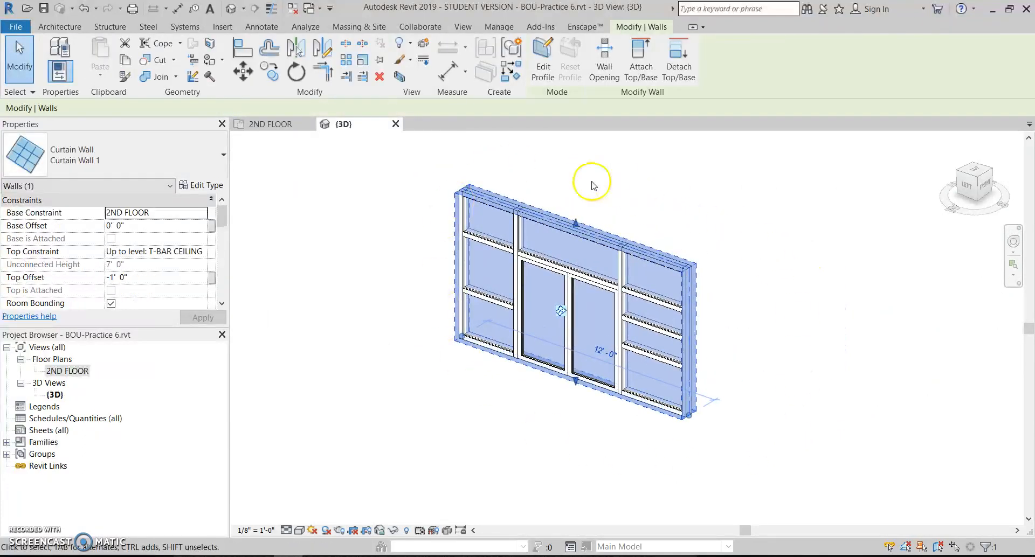
pyautogui.click(680, 170)
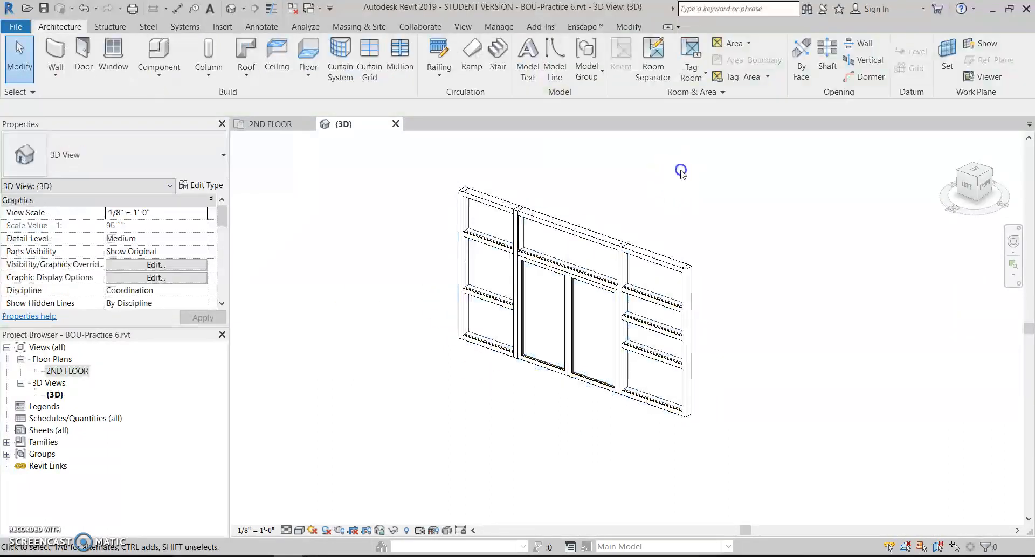
pyautogui.click(664, 257)
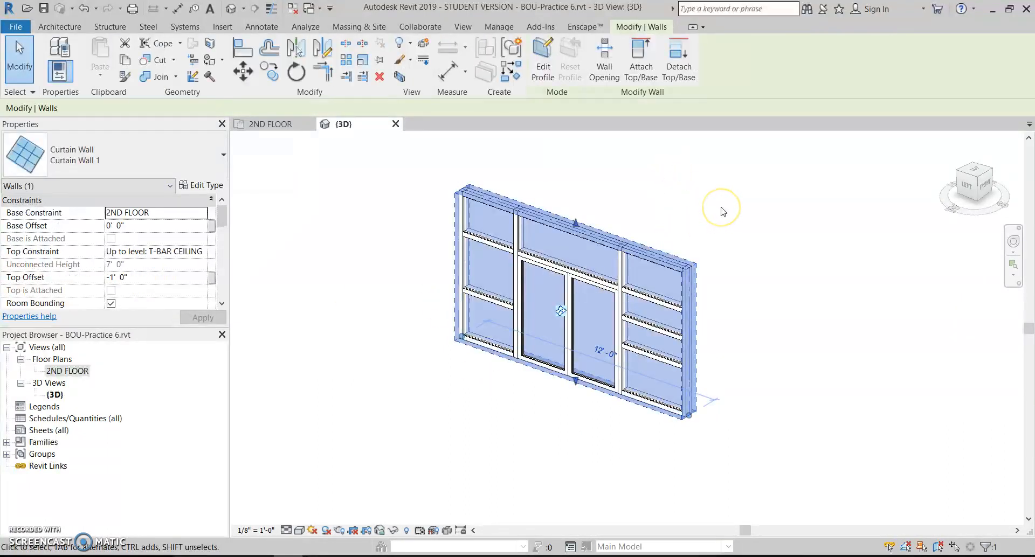
pyautogui.click(755, 235)
pyautogui.click(543, 67)
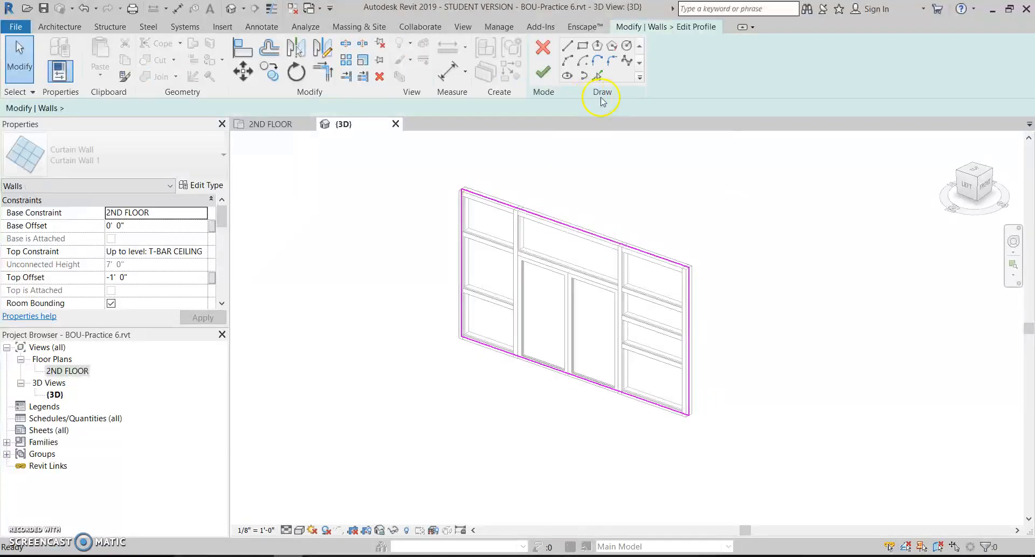
# Step: Sketch two chained arcs across the upper part of the curtain wall's profile, from its left edge to its right edge
pyautogui.click(570, 64)
pyautogui.scroll(2, 473, 231)
pyautogui.click(454, 213)
pyautogui.click(635, 251)
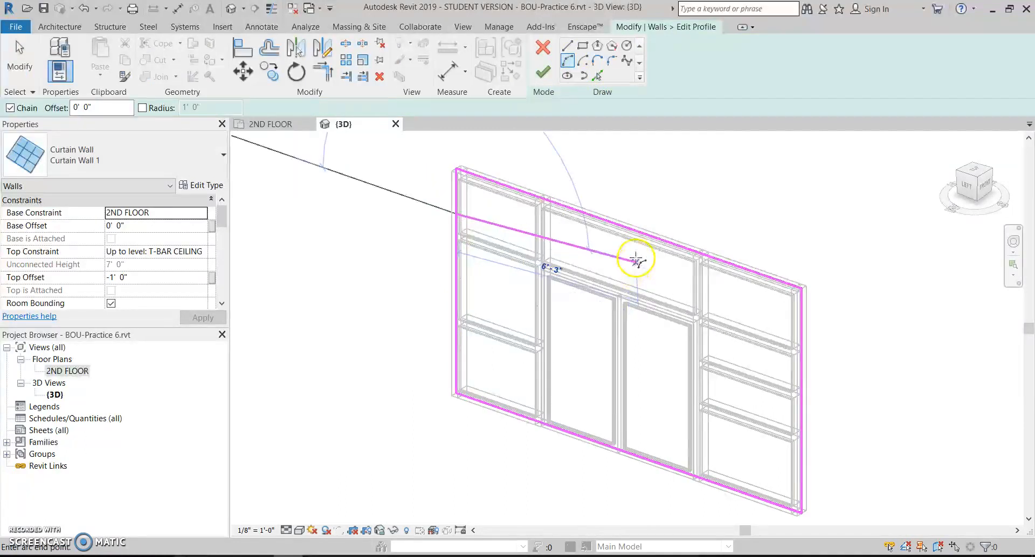
pyautogui.click(561, 229)
pyautogui.click(800, 339)
pyautogui.click(735, 300)
pyautogui.press('Escape')
pyautogui.press('Escape')
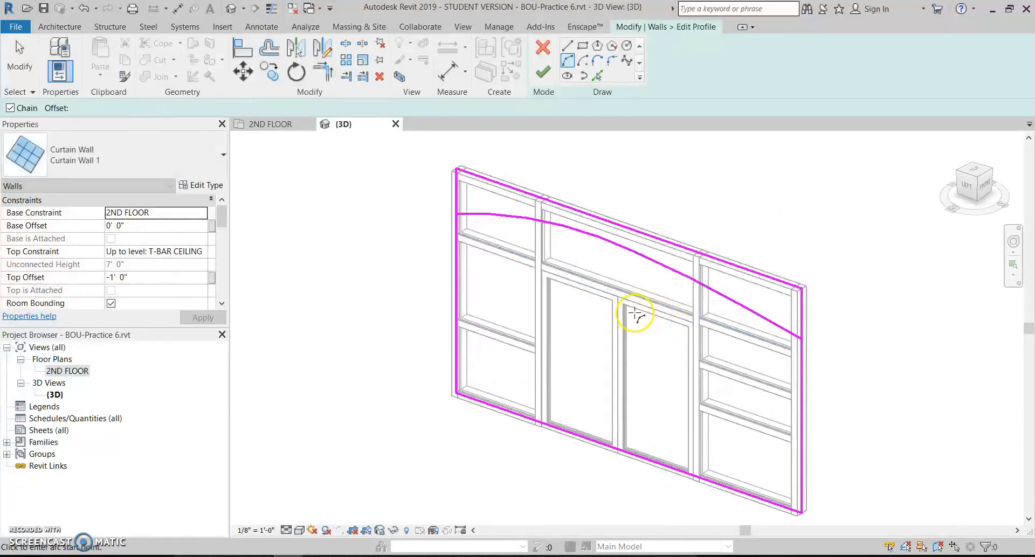
# Step: Trim the profile's vertical side lines to the arcs and delete the straight top line
pyautogui.click(318, 73)
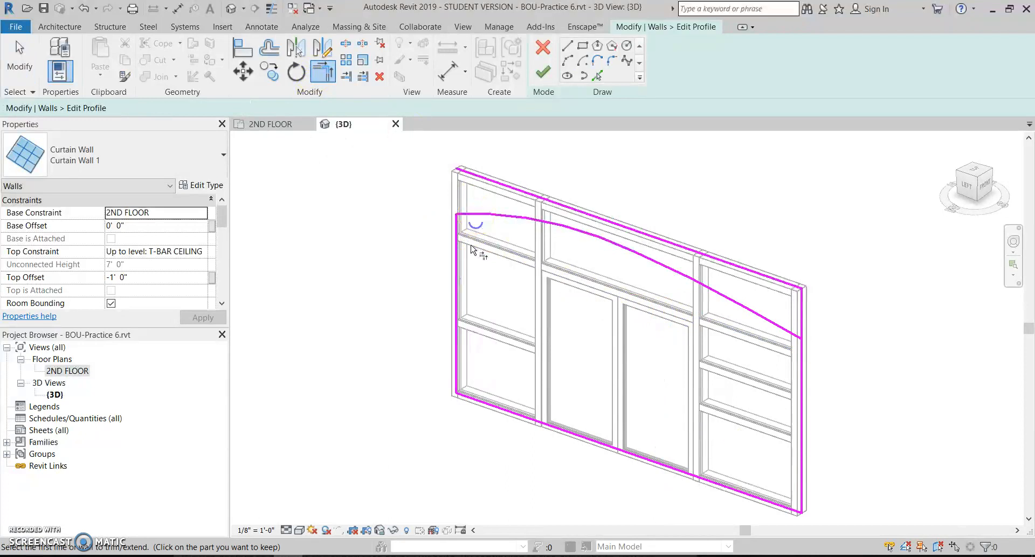
pyautogui.click(800, 383)
pyautogui.click(785, 330)
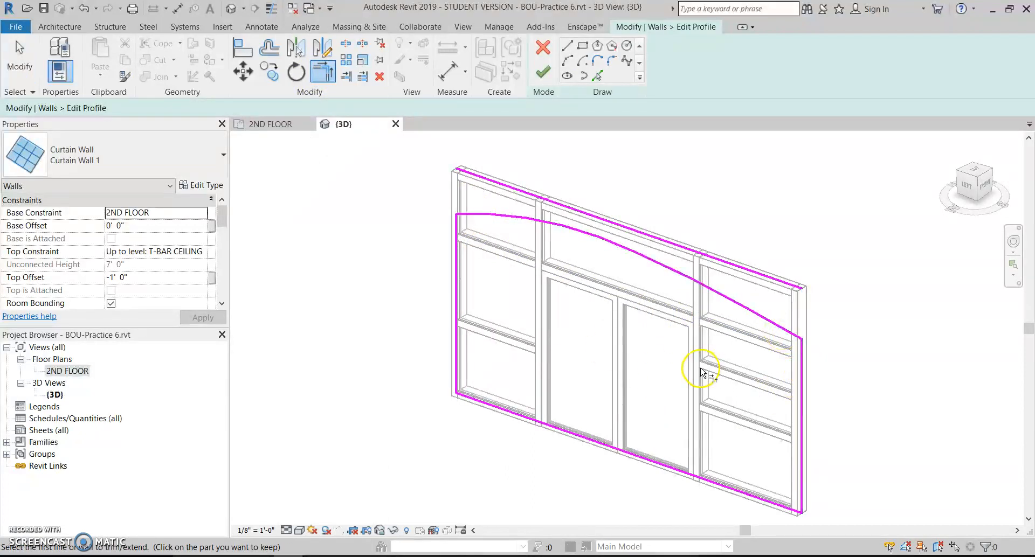
pyautogui.click(20, 61)
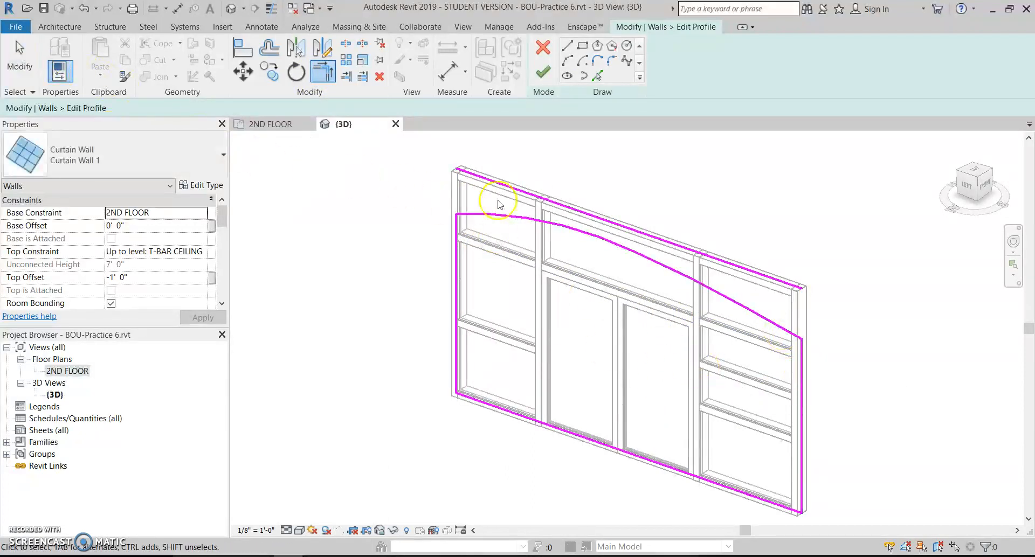
pyautogui.click(534, 196)
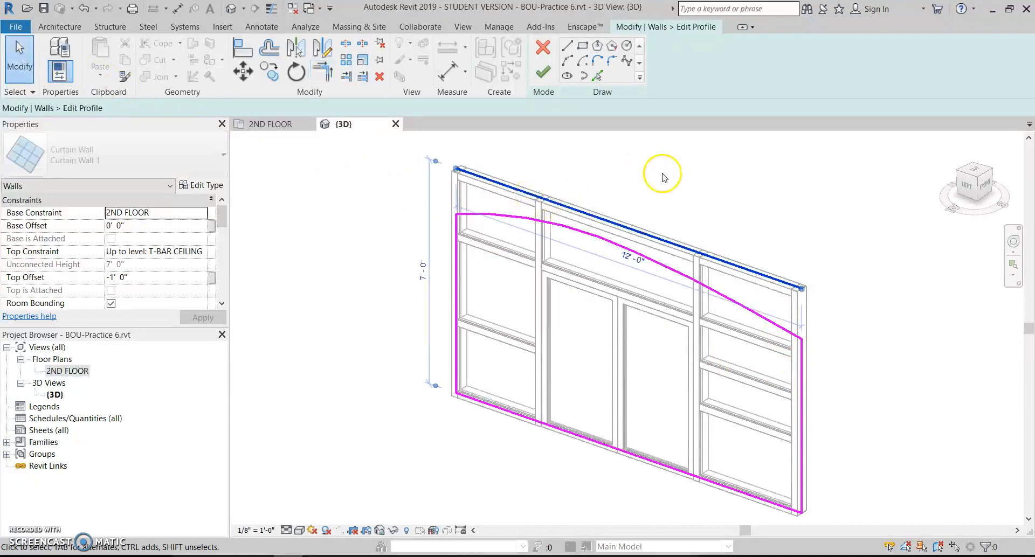
pyautogui.click(379, 79)
# Step: Finish the curtain wall's profile and delete the top mullions that no longer have a grid line
pyautogui.click(543, 75)
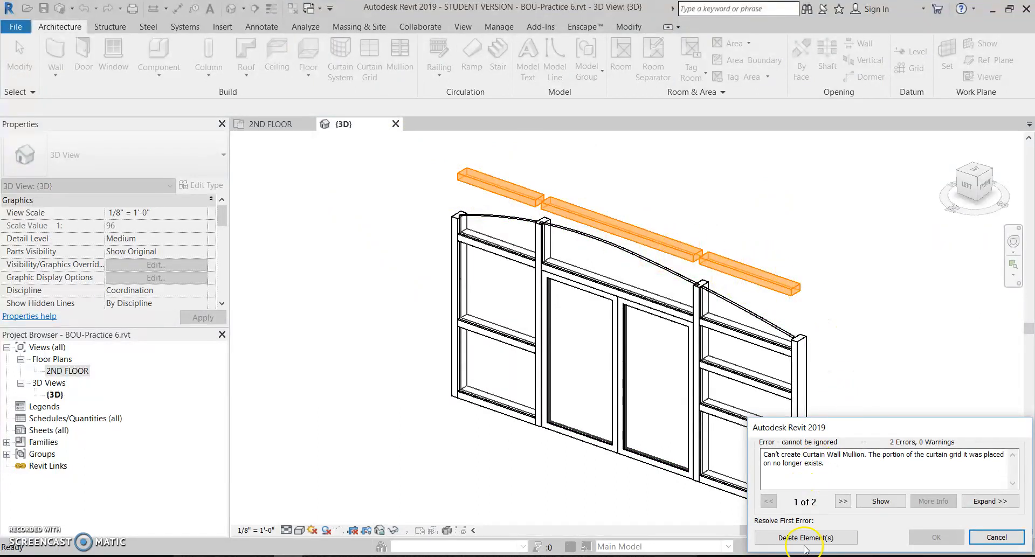
pyautogui.click(820, 538)
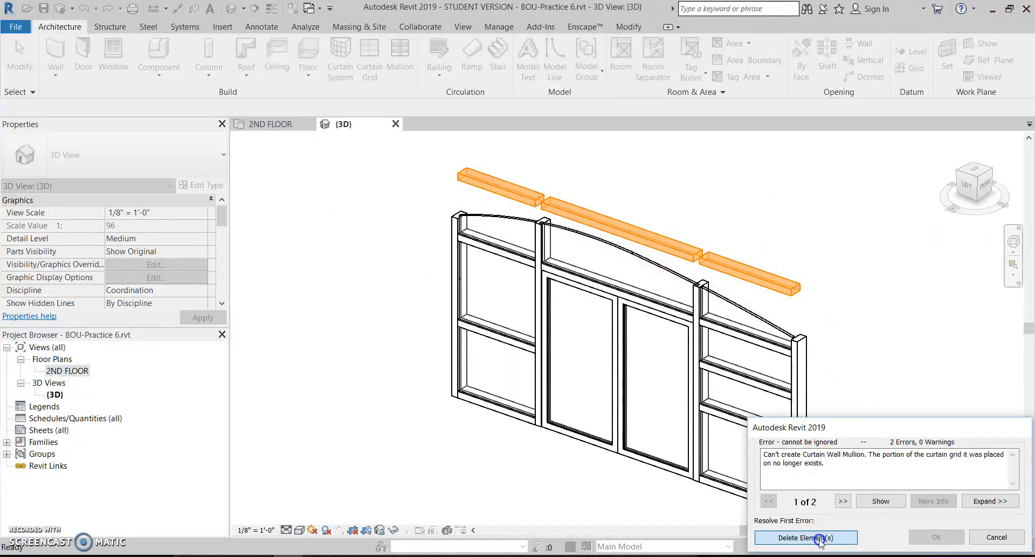
pyautogui.click(762, 194)
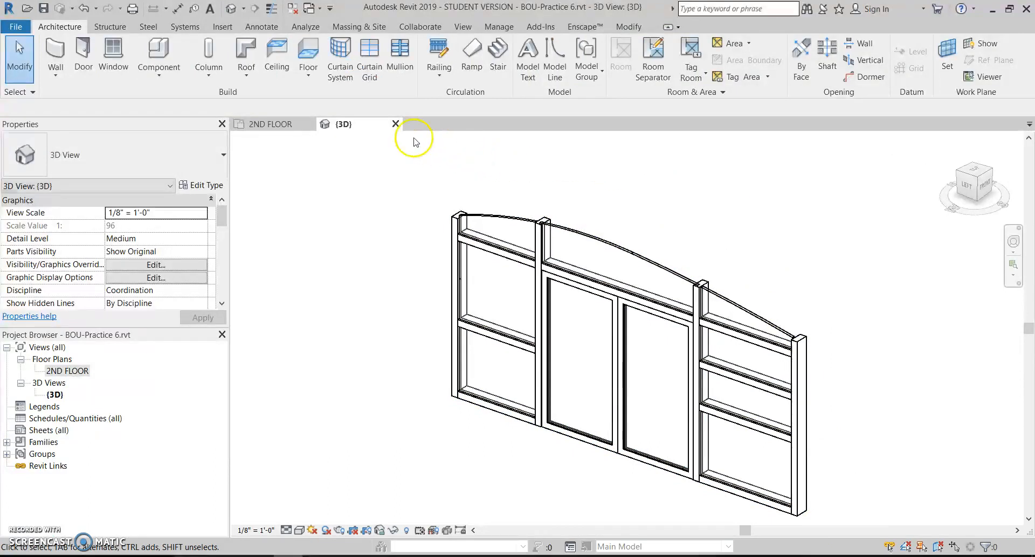
# Step: Place 2.5" x 5" rectangular mullions along both arc segments of the curtain wall's top edge
pyautogui.click(403, 63)
pyautogui.click(526, 222)
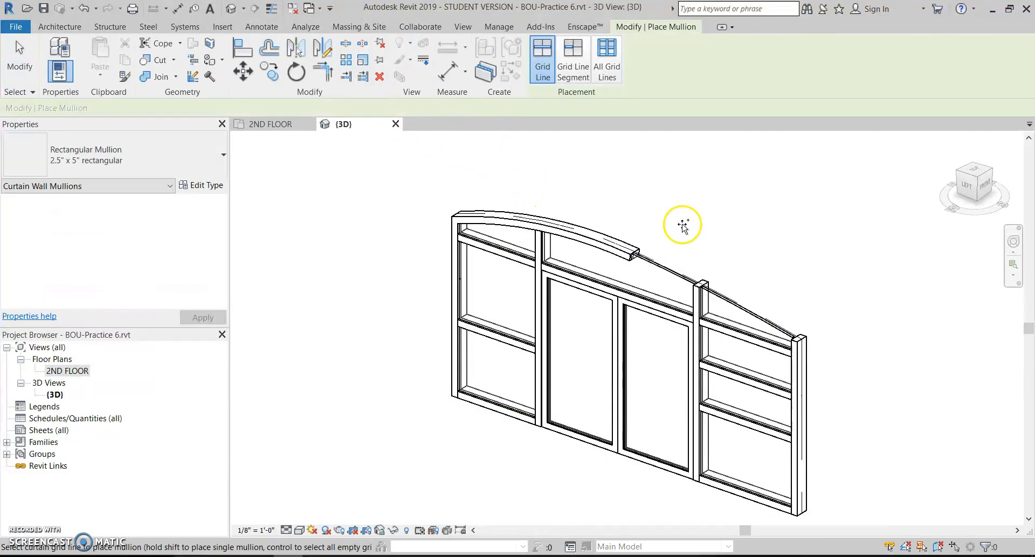
pyautogui.click(657, 261)
pyautogui.press('Escape')
pyautogui.press('Escape')
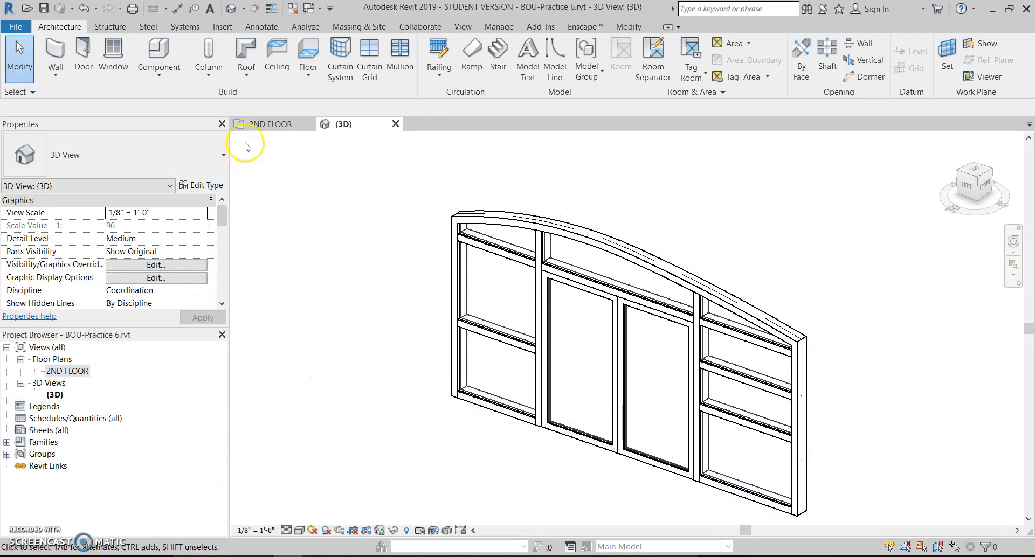
# Step: Delete the curved-top curtain wall from the 2ND FLOOR plan
pyautogui.click(263, 125)
pyautogui.scroll(-2, 507, 299)
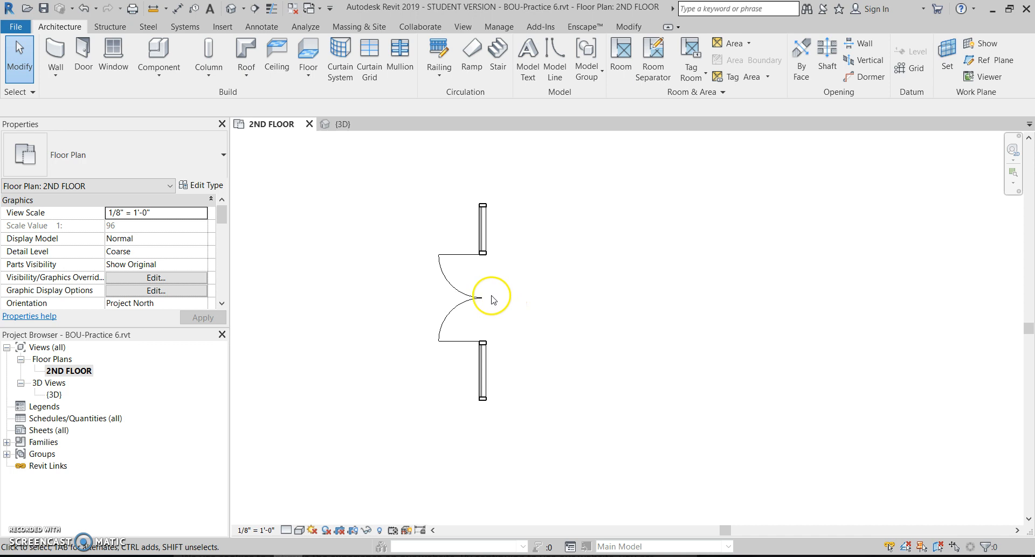
pyautogui.click(486, 231)
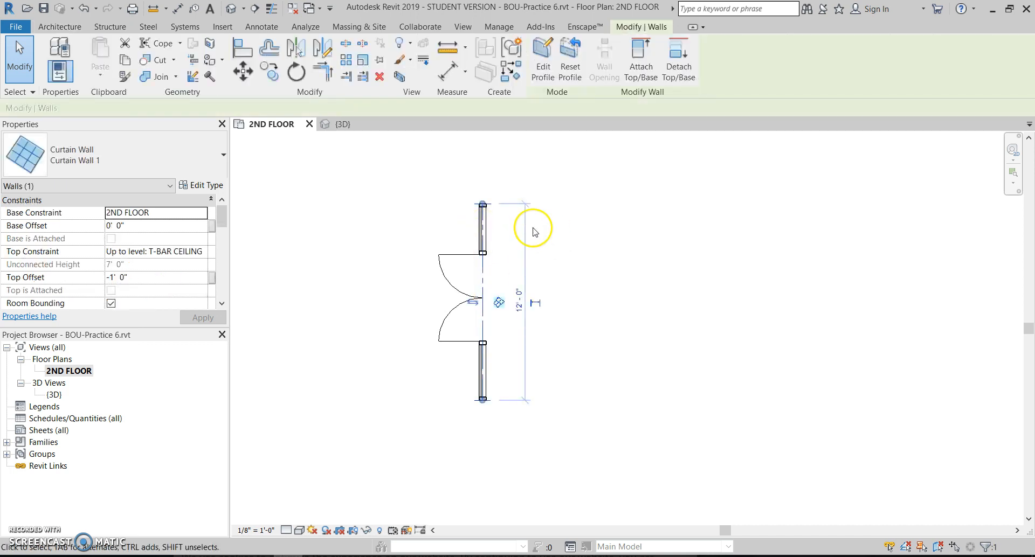
pyautogui.click(380, 77)
# Step: Start a new wall near door 302 using the Storefront-4.5" curtain wall type
pyautogui.scroll(-3, 389, 254)
pyautogui.moveTo(845, 380); pyautogui.dragTo(597, 349, button='middle')
pyautogui.scroll(4, 671, 337)
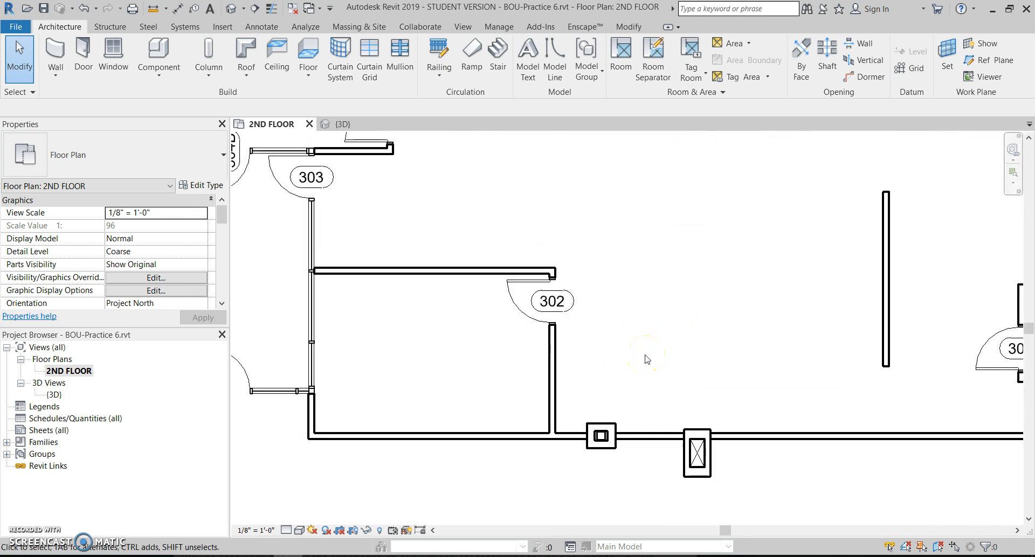
pyautogui.scroll(2, 609, 351)
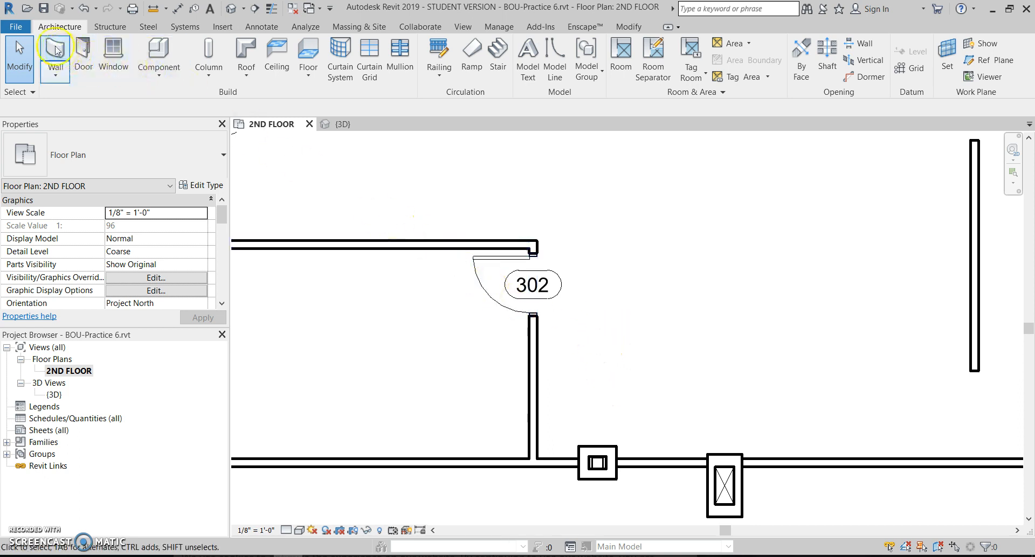
pyautogui.click(54, 50)
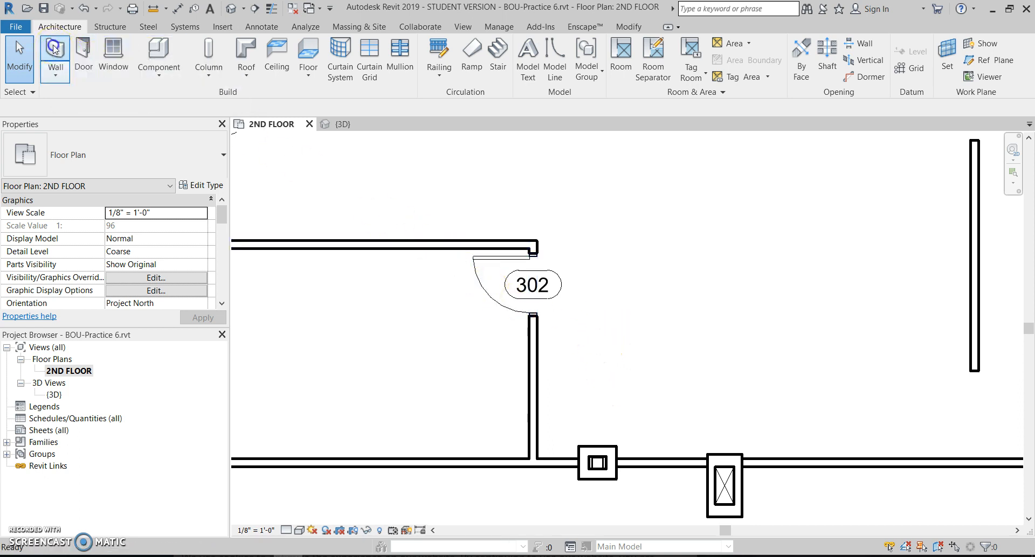
pyautogui.click(82, 139)
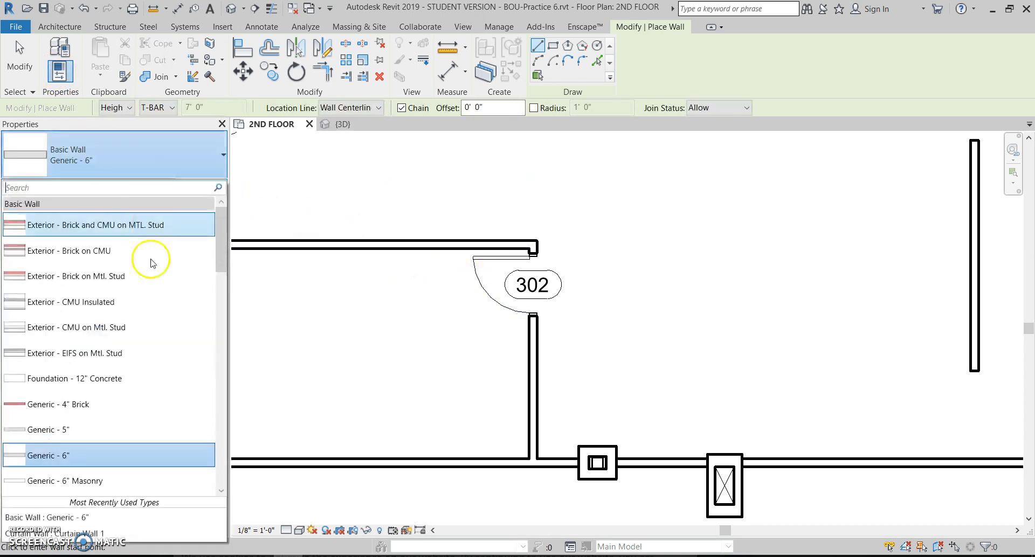
pyautogui.scroll(-3, 143, 303)
pyautogui.scroll(-3, 150, 313)
pyautogui.scroll(-7, 150, 313)
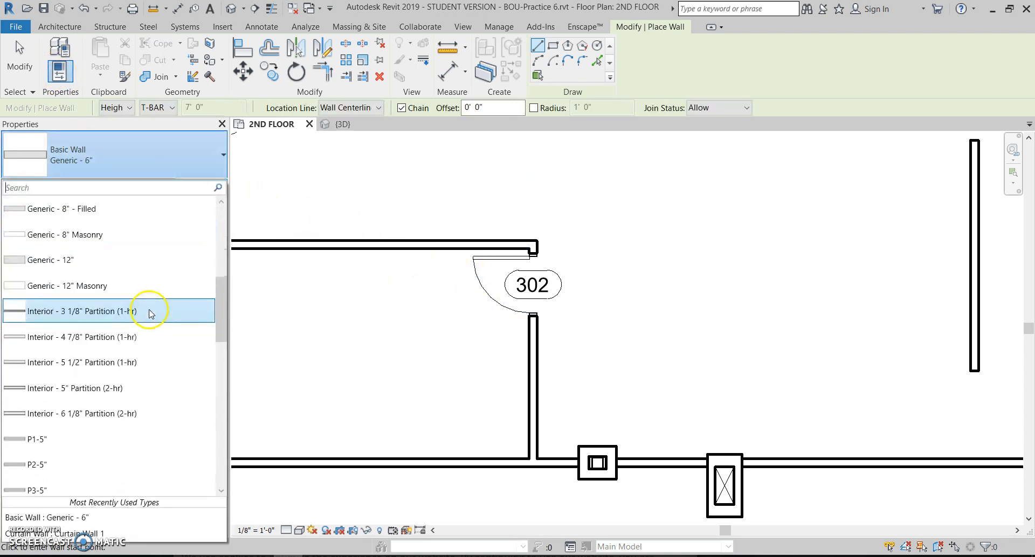
pyautogui.scroll(-10, 149, 350)
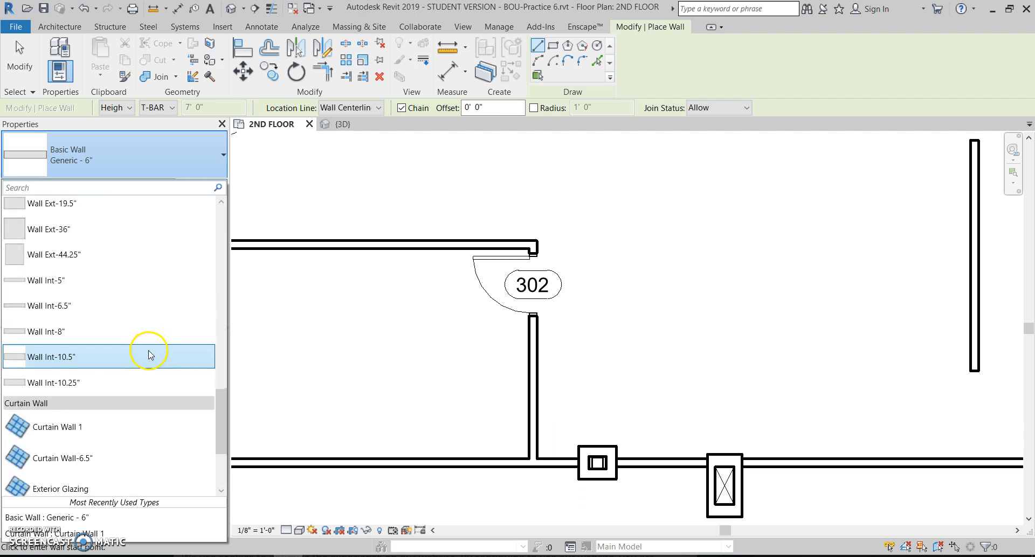
pyautogui.click(118, 441)
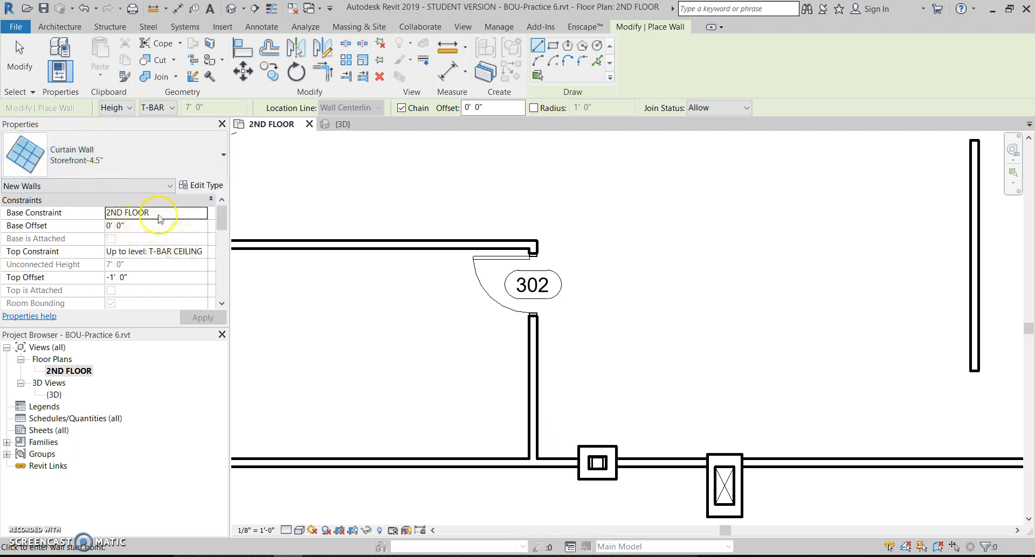
# Step: Set the new wall's top constraint to Unconnected with an unconnected height of 7' 2"
pyautogui.click(203, 252)
pyautogui.click(156, 263)
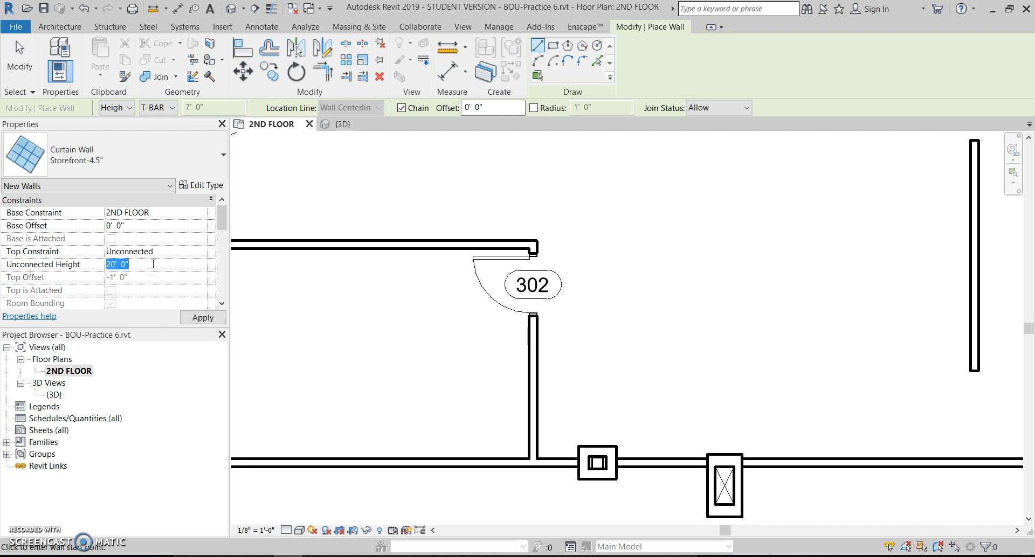
pyautogui.press('Return')
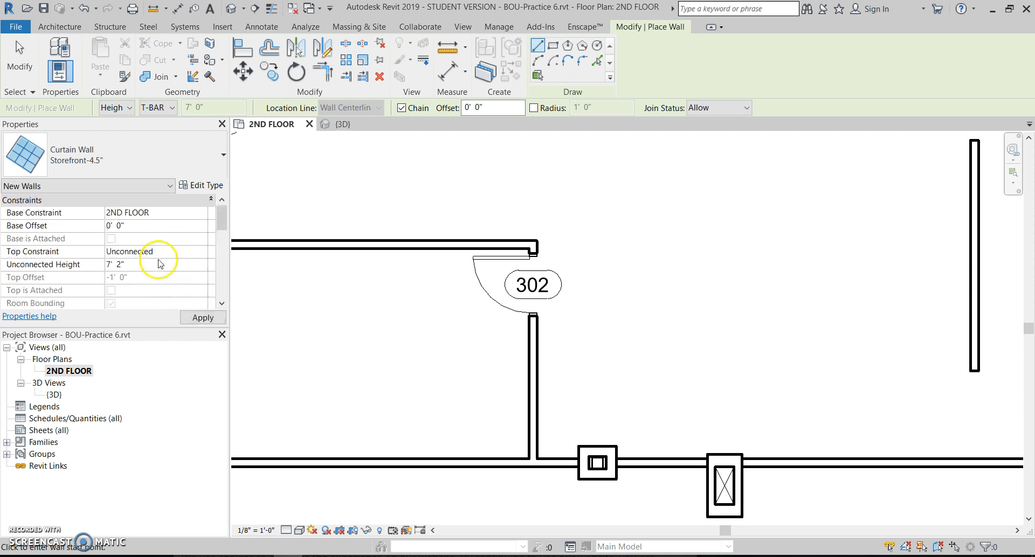
# Step: Draw a slanted 4'-0" long storefront wall in the open area to the right of door 302
pyautogui.click(662, 336)
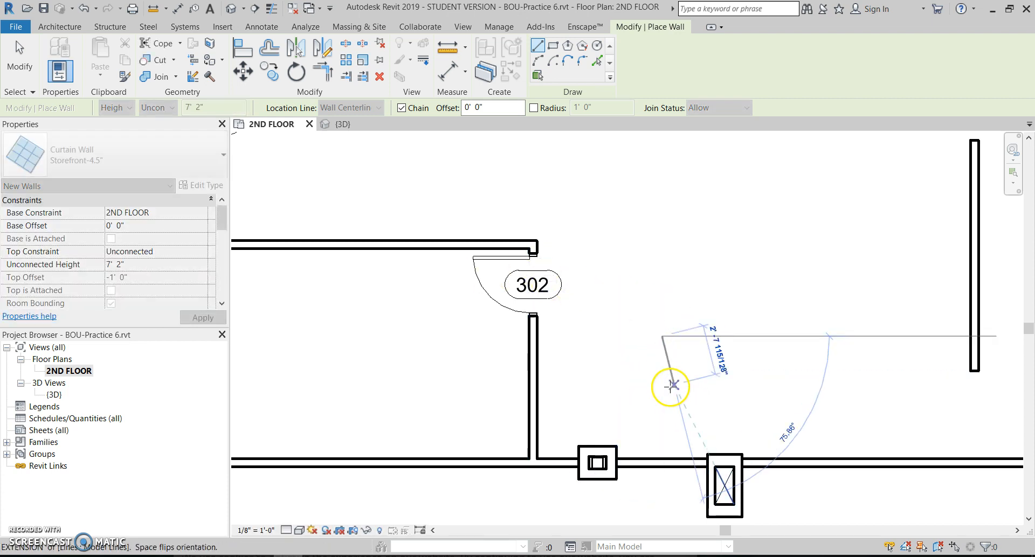
pyautogui.write('4')
pyautogui.press('Return')
pyautogui.press('Escape')
pyautogui.press('Escape')
# Step: Set the slanted storefront wall's angle to 90 degrees so it runs vertically in plan
pyautogui.click(676, 370)
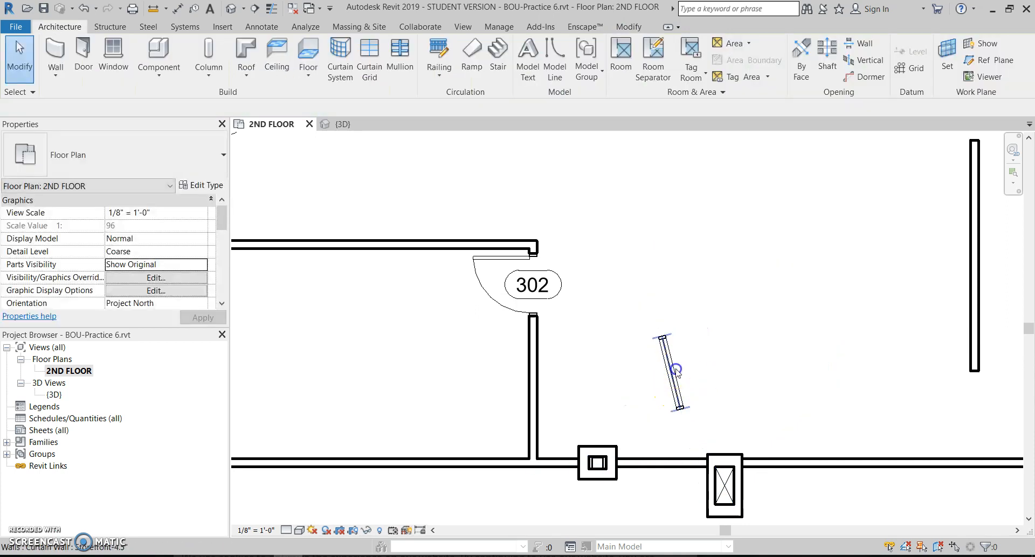
pyautogui.click(610, 322)
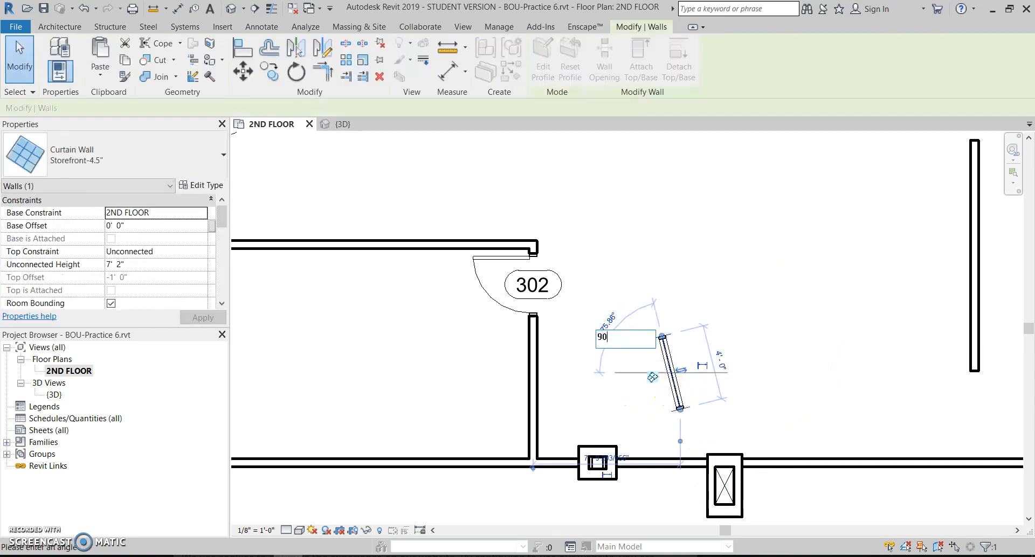
pyautogui.write('90')
pyautogui.press('Return')
pyautogui.click(726, 316)
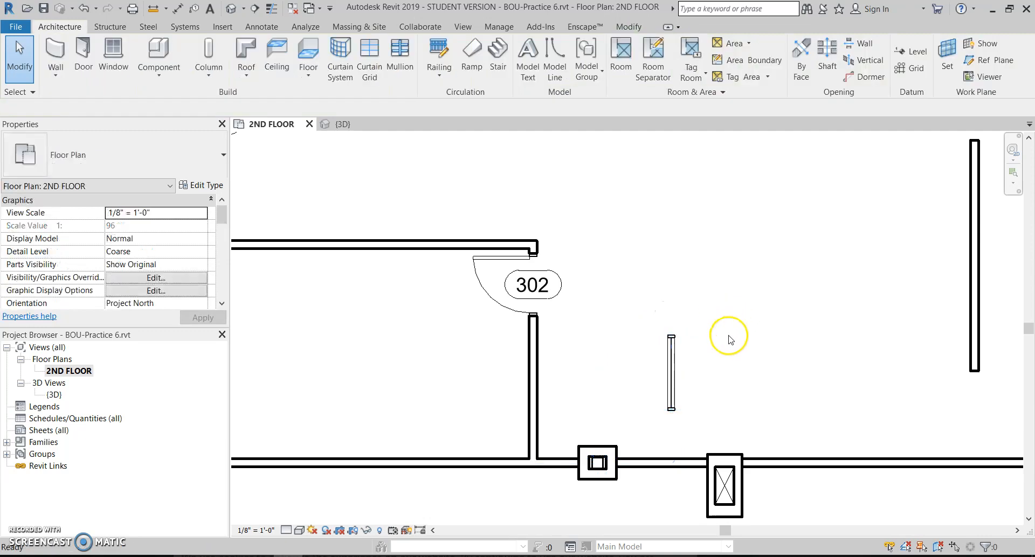
# Step: Examine the vertical and horizontal border mullion types in the storefront wall's type properties, leaving them unchanged
pyautogui.scroll(2, 723, 356)
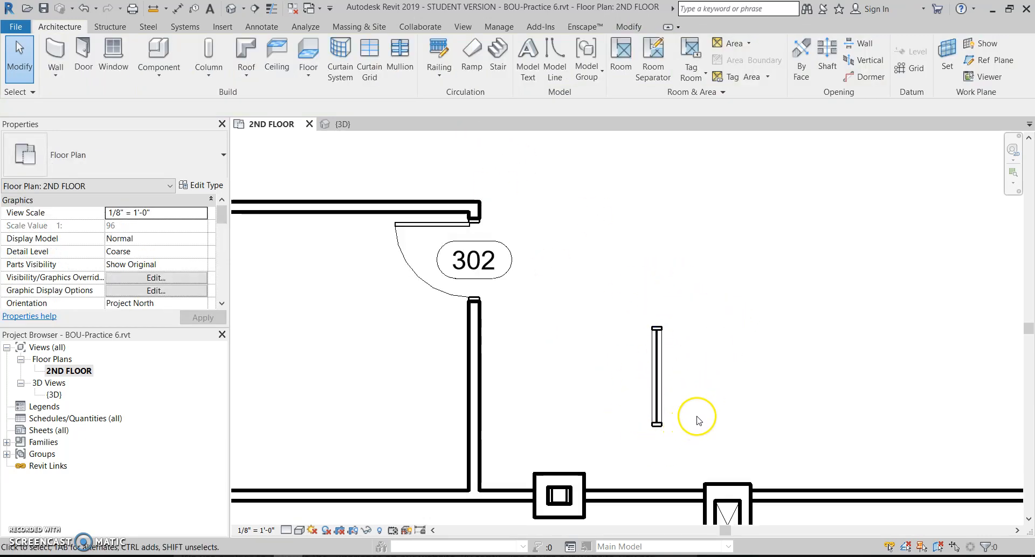
pyautogui.click(658, 364)
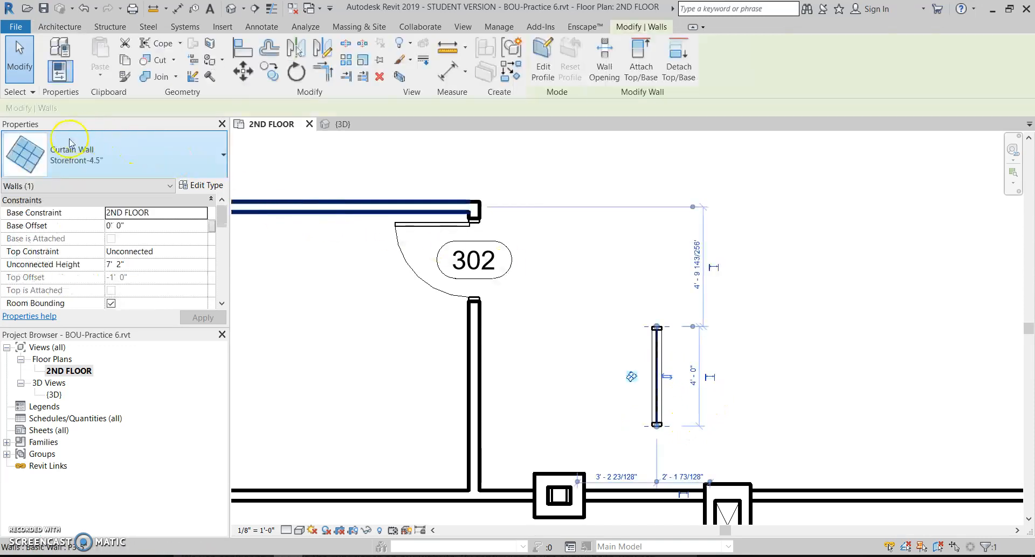
pyautogui.click(200, 185)
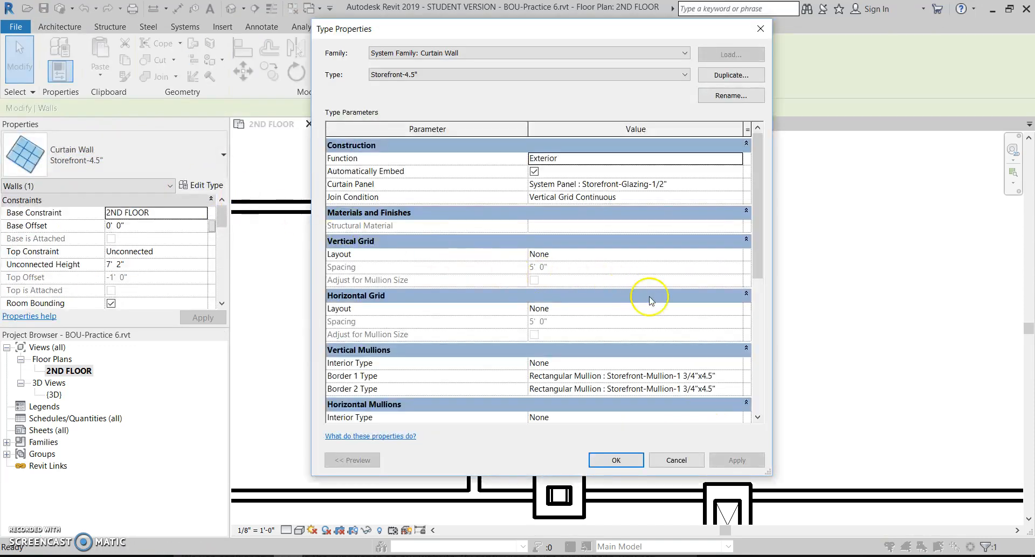
pyautogui.click(701, 380)
pyautogui.click(671, 389)
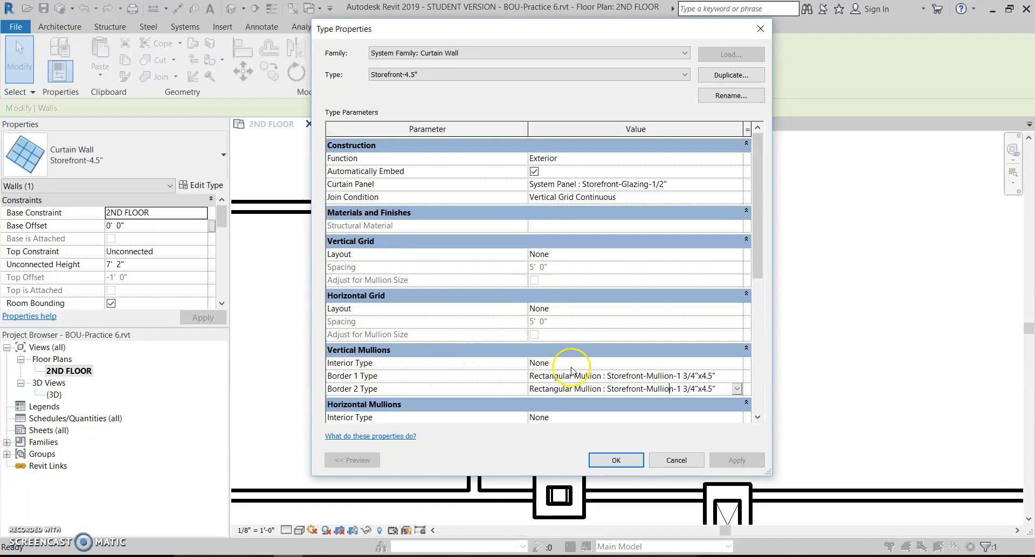
pyautogui.scroll(-1, 597, 368)
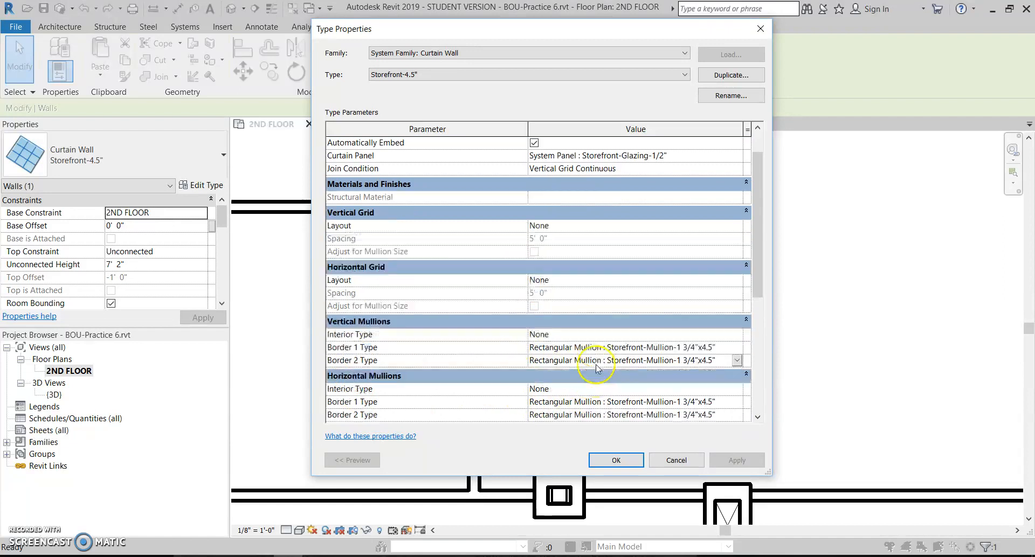
pyautogui.click(759, 30)
# Step: Inspect the new storefront wall up close in the 3D view, and return to the 2ND FLOOR plan
pyautogui.click(231, 9)
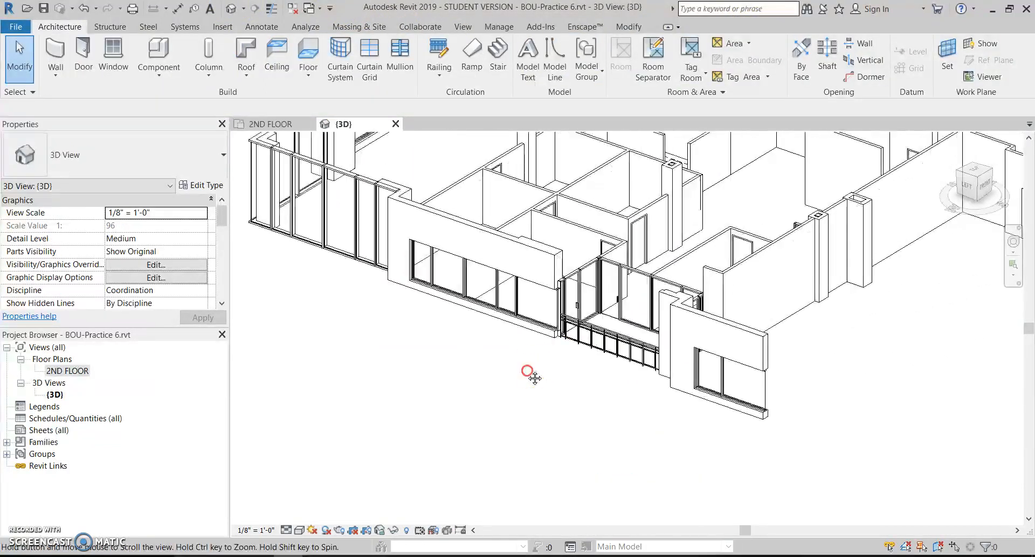
pyautogui.scroll(-2, 709, 435)
pyautogui.scroll(6, 658, 226)
pyautogui.scroll(2, 649, 199)
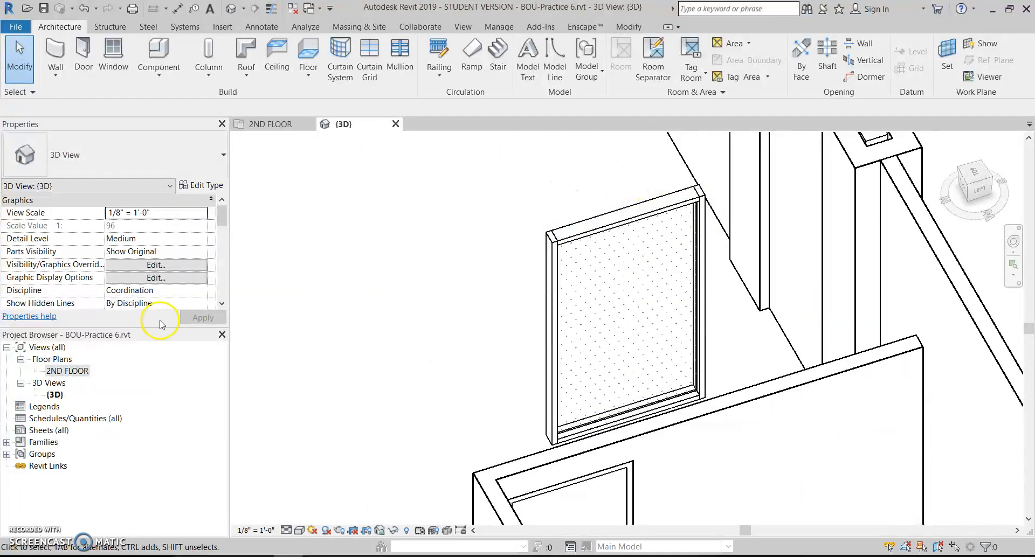
pyautogui.doubleClick(67, 370)
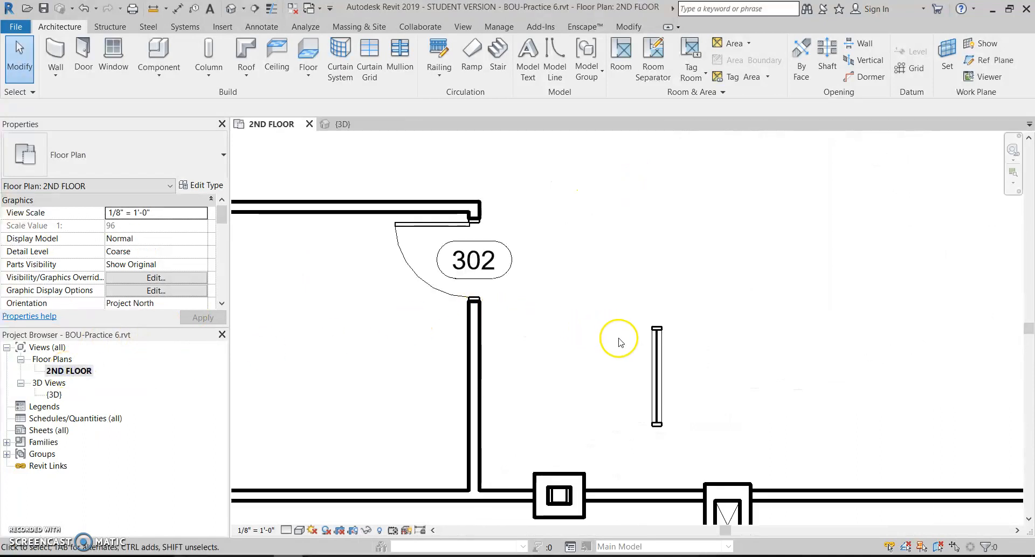
# Step: Move the storefront wall by its upper end, with Constrain off, onto the midpoint of the wall end below door 302
pyautogui.scroll(3, 619, 342)
pyautogui.click(669, 310)
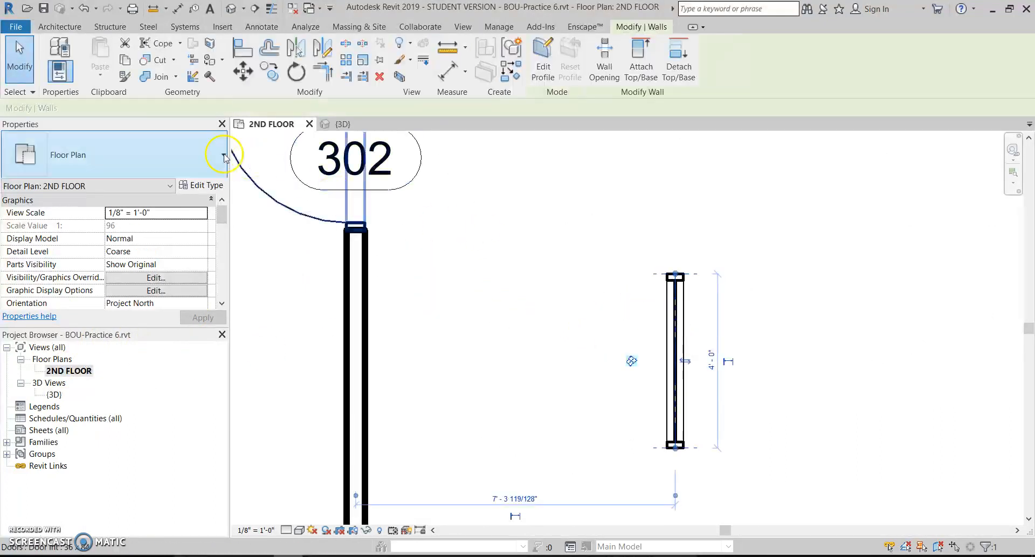
pyautogui.click(243, 71)
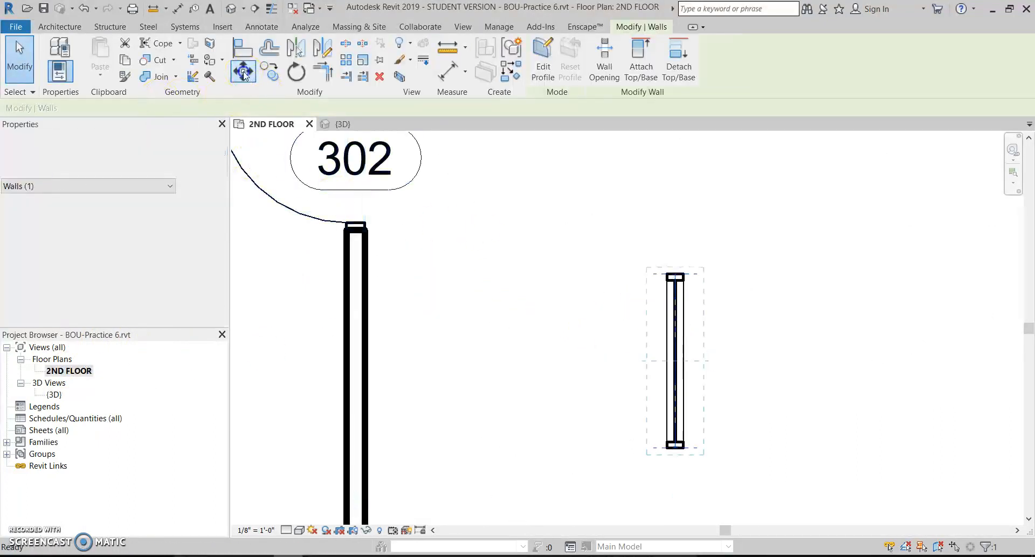
pyautogui.click(681, 276)
pyautogui.scroll(2, 357, 232)
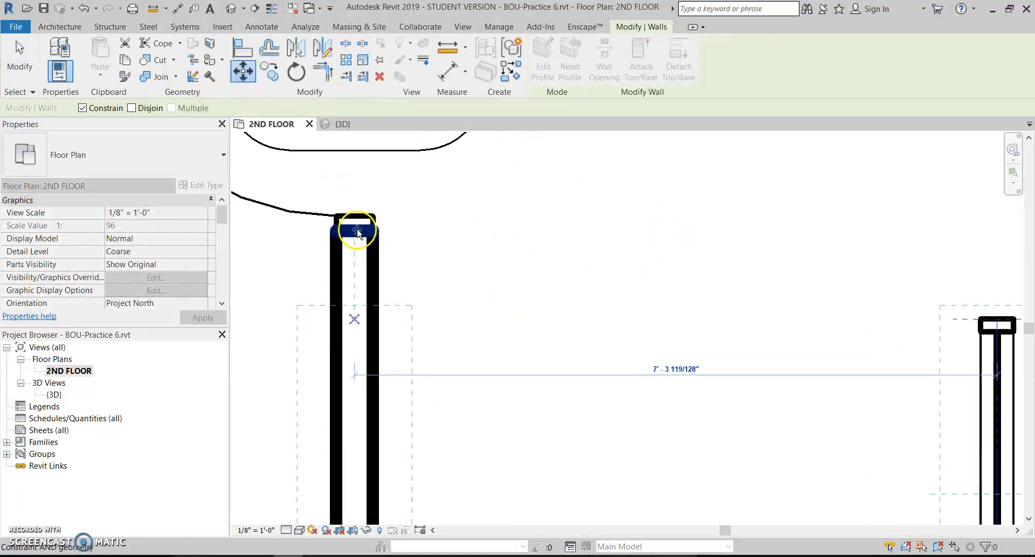
pyautogui.scroll(3, 357, 232)
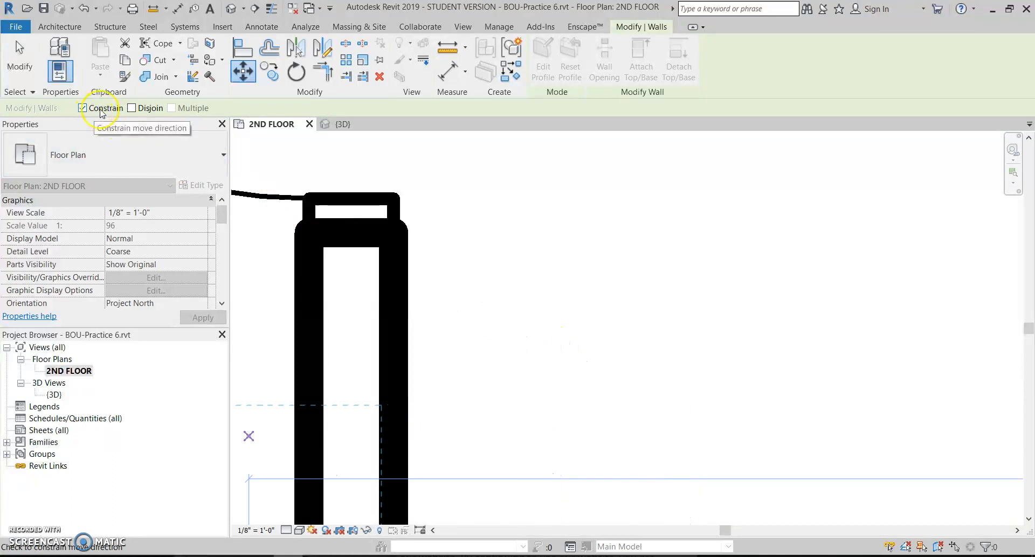
pyautogui.click(100, 110)
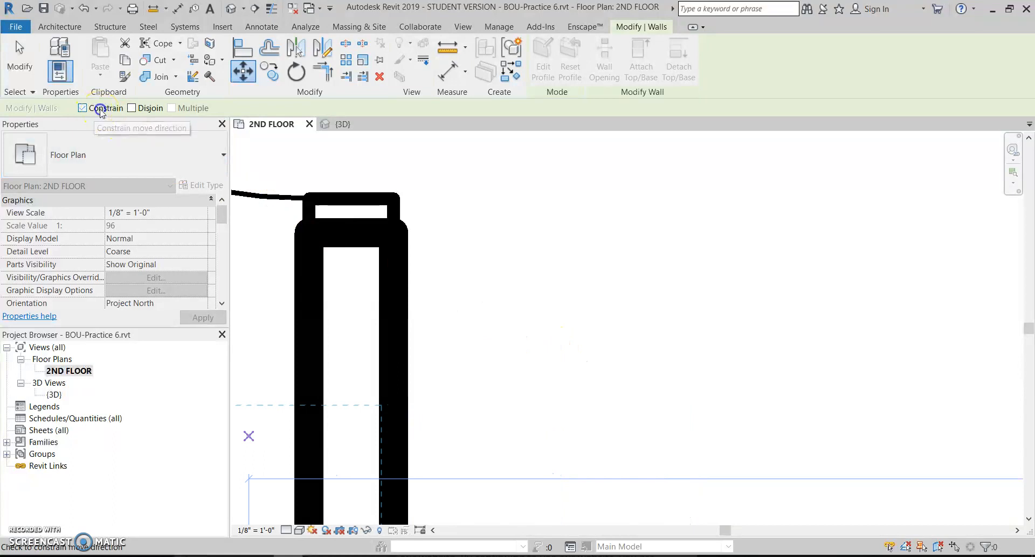
pyautogui.click(354, 241)
pyautogui.scroll(-4, 513, 220)
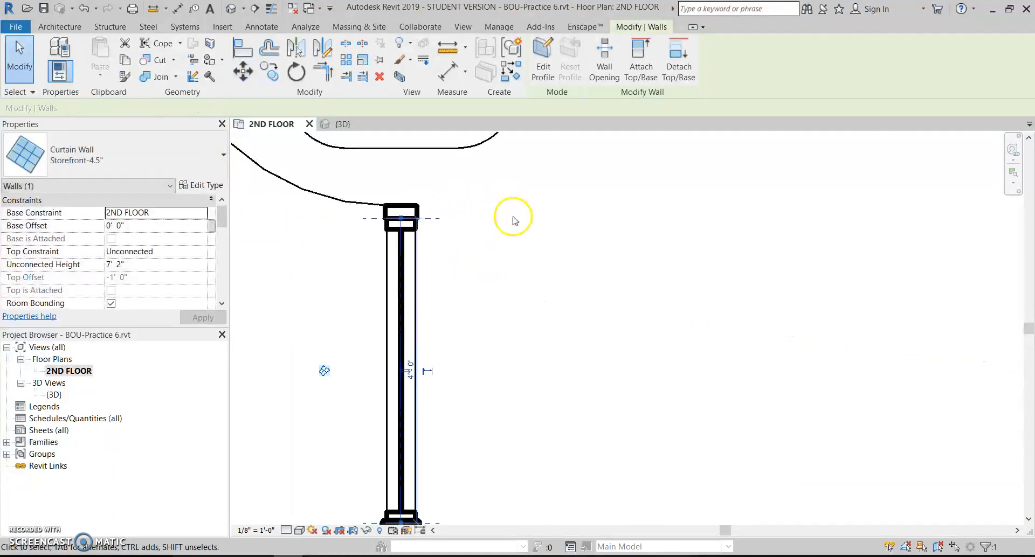
pyautogui.click(547, 261)
pyautogui.moveTo(560, 261); pyautogui.dragTo(533, 290, button='middle')
pyautogui.scroll(-2, 572, 243)
pyautogui.moveTo(571, 243); pyautogui.dragTo(535, 314, button='middle')
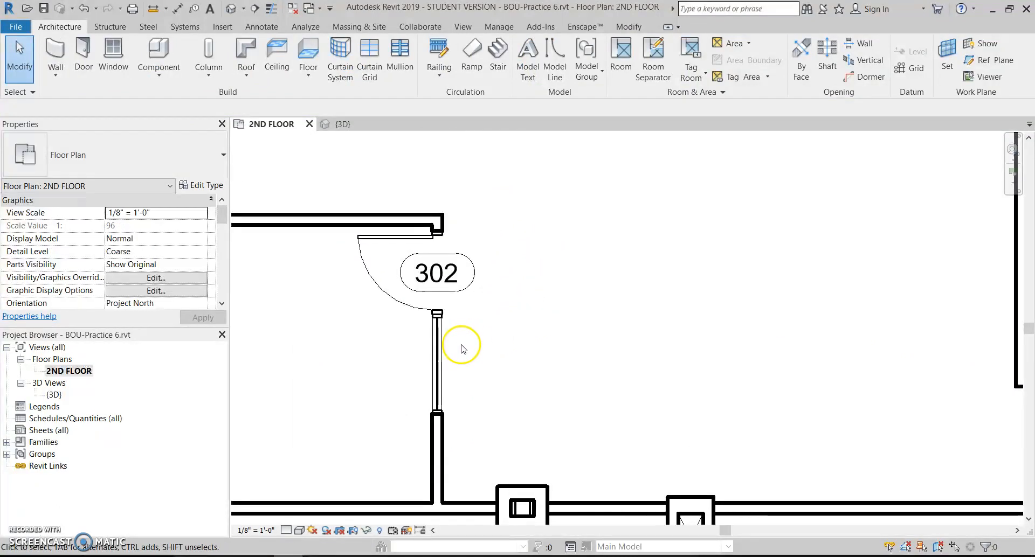
# Step: Delete the storefront wall's border mullion that sits against the frame of door 302
pyautogui.scroll(5, 461, 349)
pyautogui.click(411, 273)
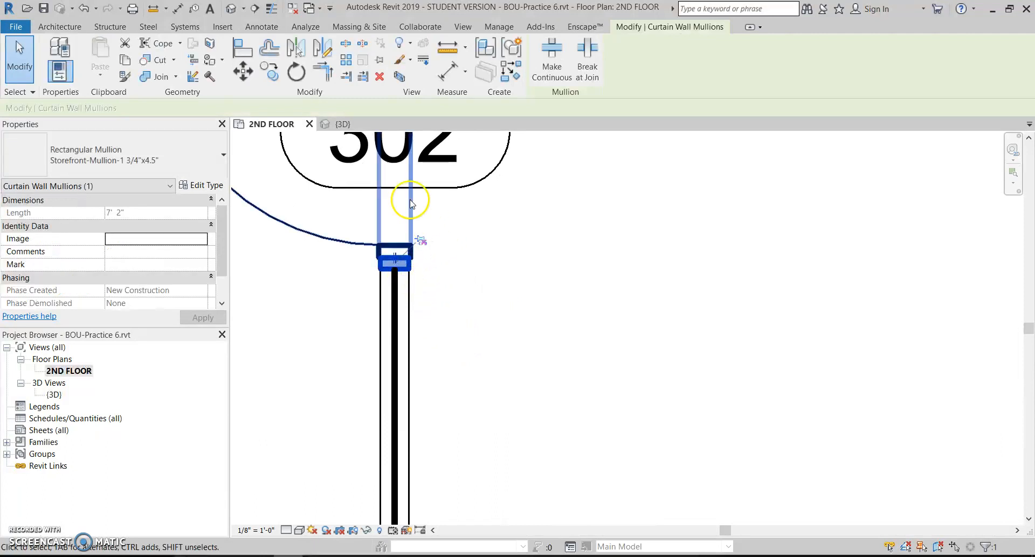
pyautogui.click(520, 296)
# Step: Copy the storefront wall beside door 302 to the open area between doors 304A and 306
pyautogui.scroll(-12, 520, 288)
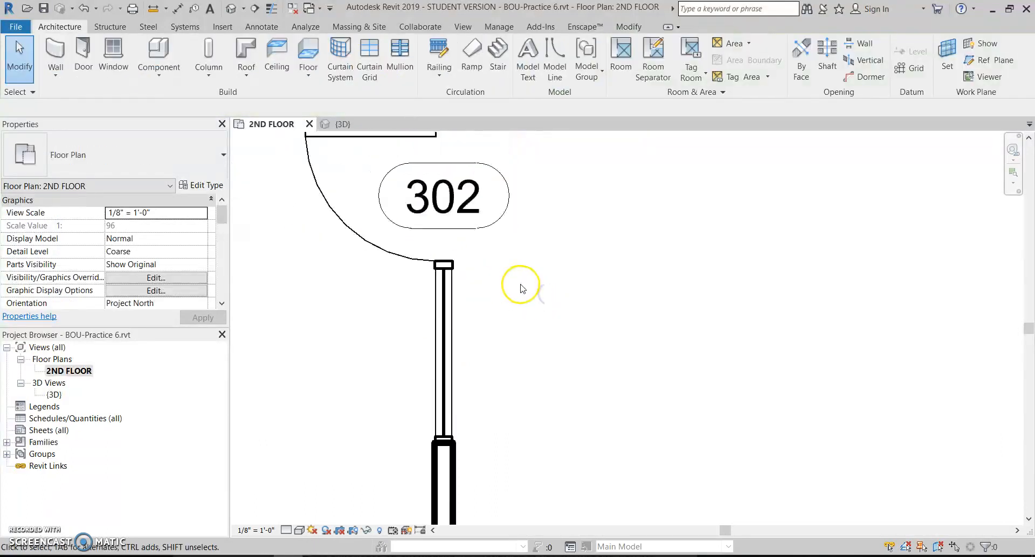
pyautogui.moveTo(609, 297); pyautogui.dragTo(604, 421, button='middle')
pyautogui.scroll(-1, 523, 393)
pyautogui.scroll(-2, 604, 415)
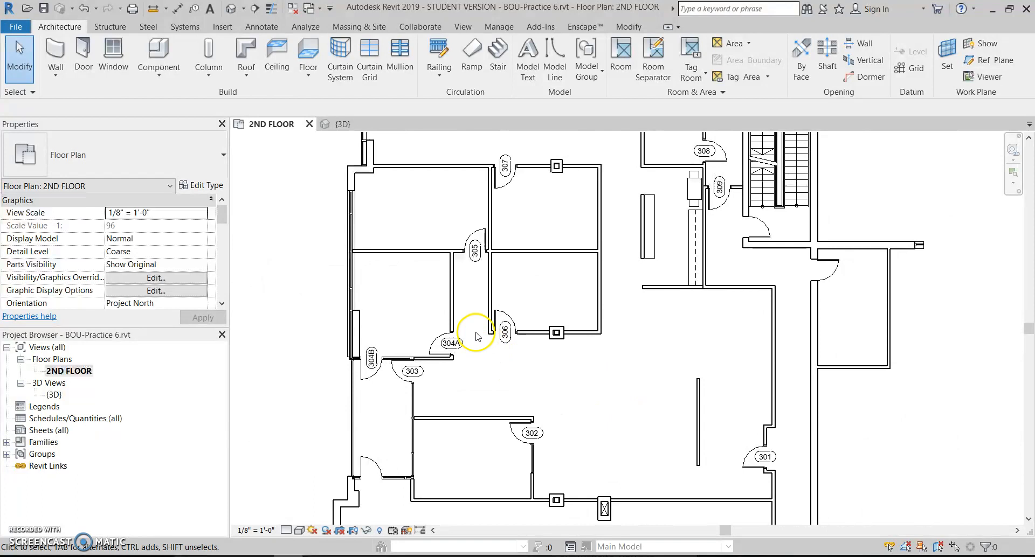
pyautogui.scroll(3, 532, 457)
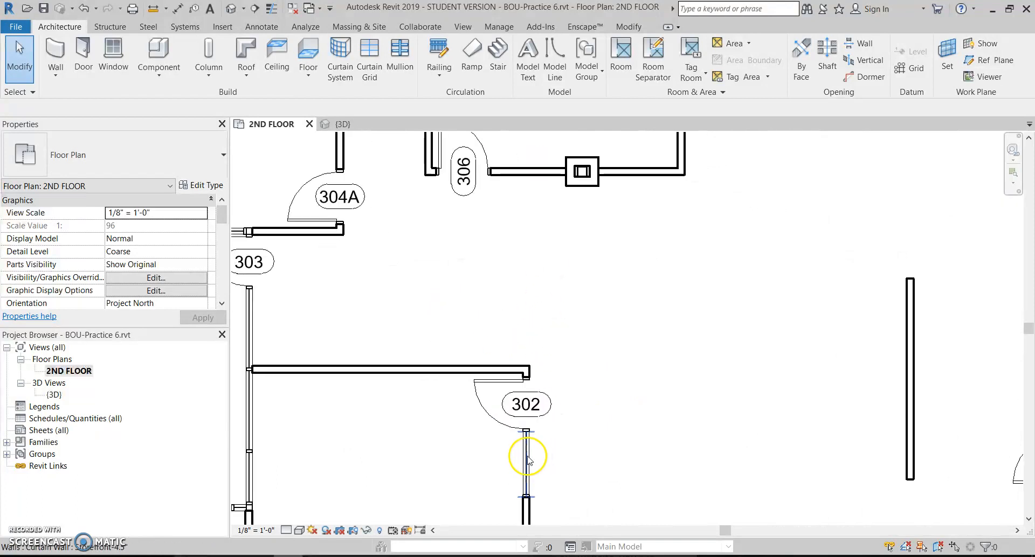
pyautogui.click(527, 459)
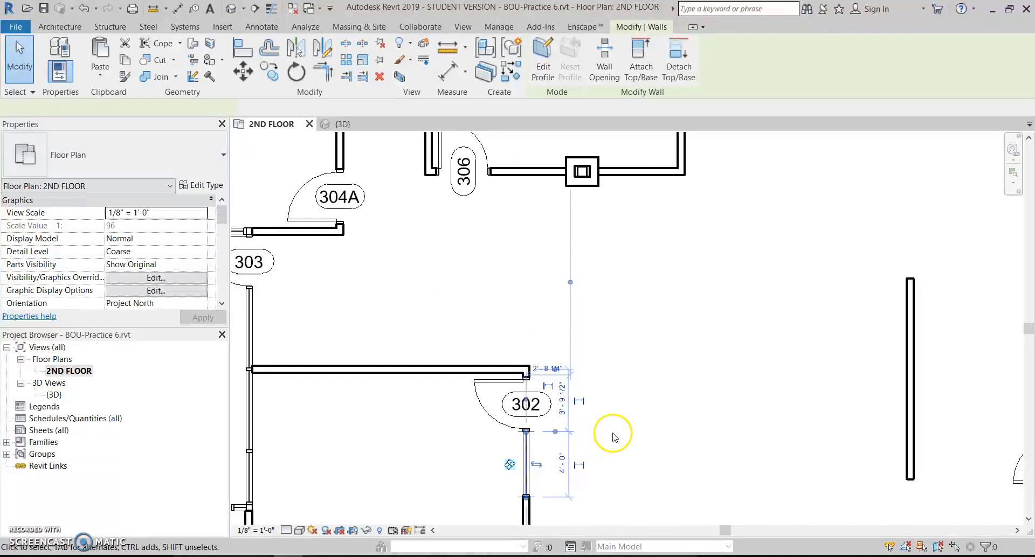
pyautogui.click(268, 77)
pyautogui.click(498, 446)
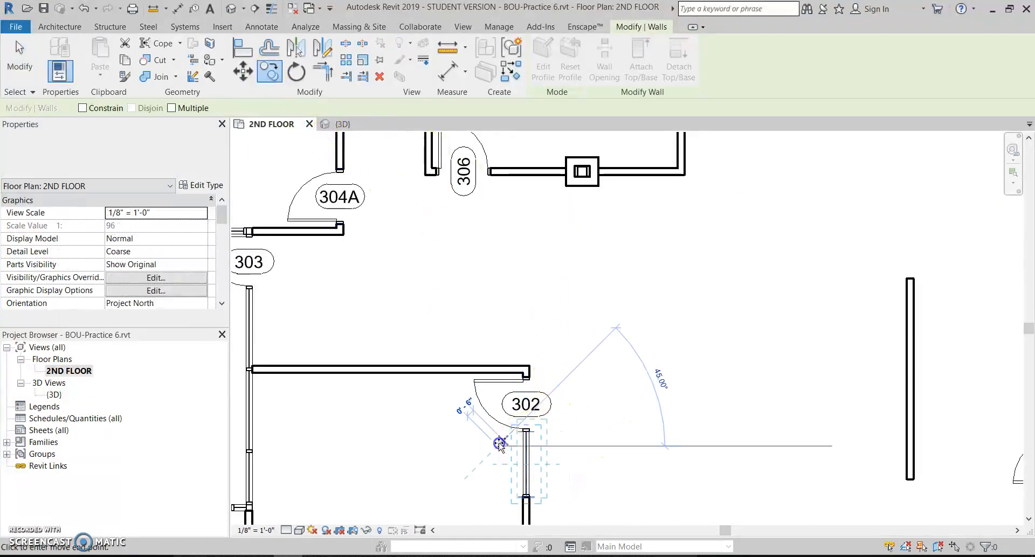
pyautogui.click(386, 223)
# Step: Rotate the copied storefront wall 90 degrees so it runs horizontally in plan
pyautogui.scroll(3, 447, 221)
pyautogui.click(296, 73)
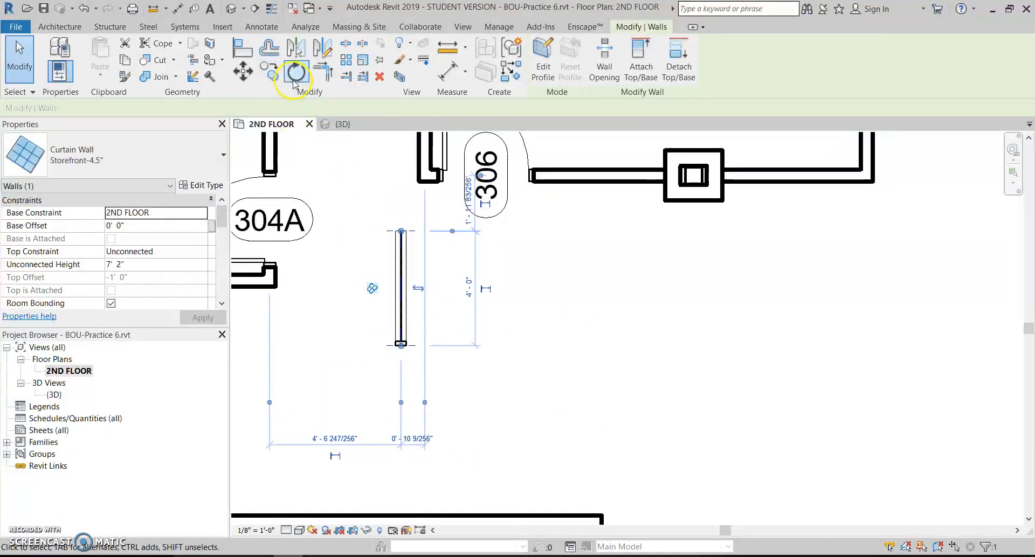
pyautogui.click(517, 303)
pyautogui.write('9')
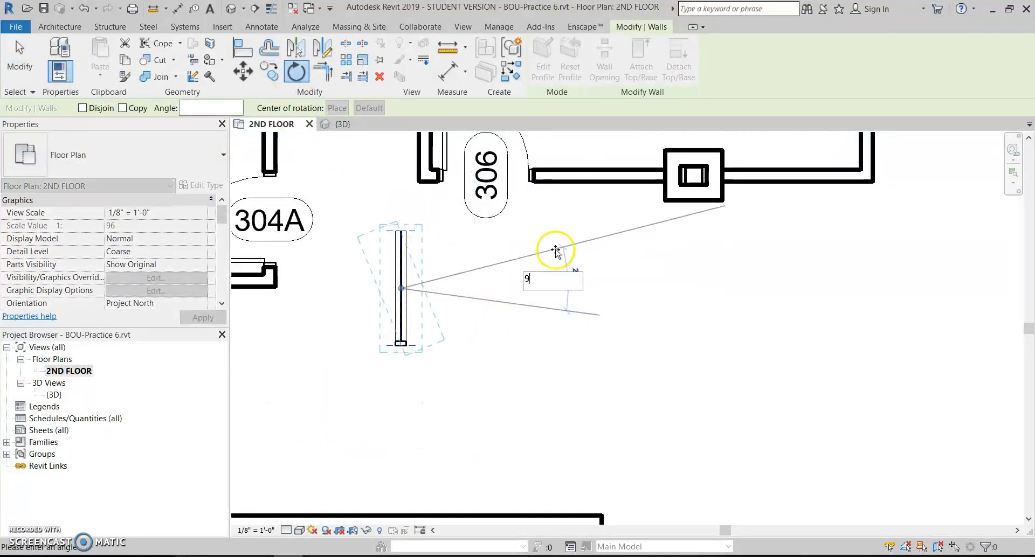
pyautogui.write('0')
pyautogui.press('Return')
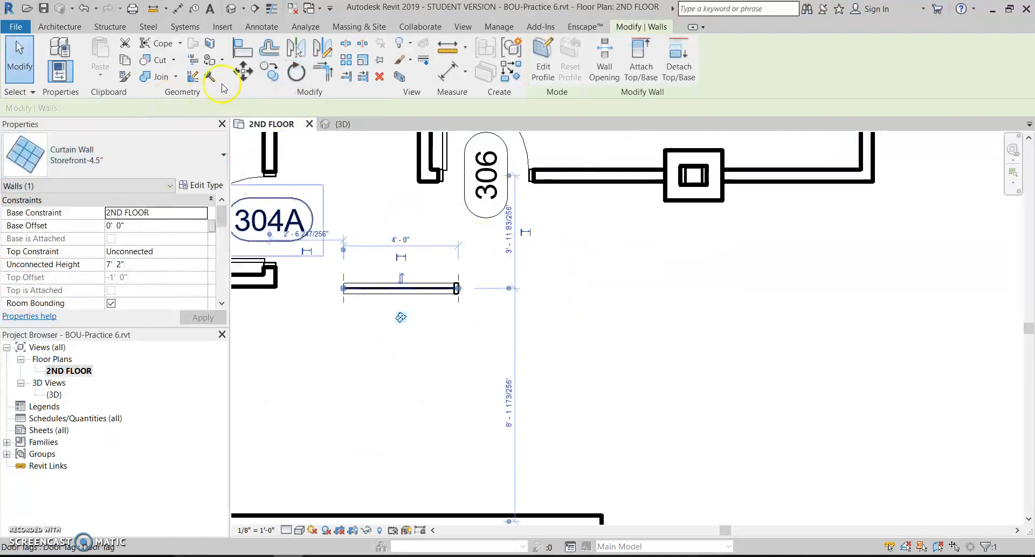
# Step: Move the horizontal storefront wall by its mullion-free end onto the midpoint of the wall end beside door 306
pyautogui.click(243, 72)
pyautogui.scroll(5, 364, 326)
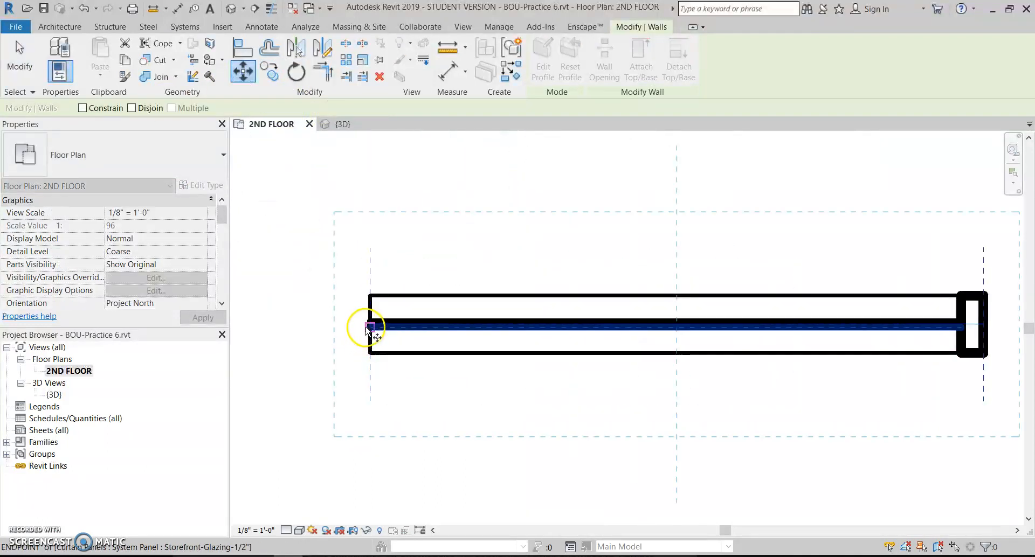
pyautogui.click(370, 327)
pyautogui.scroll(-4, 363, 338)
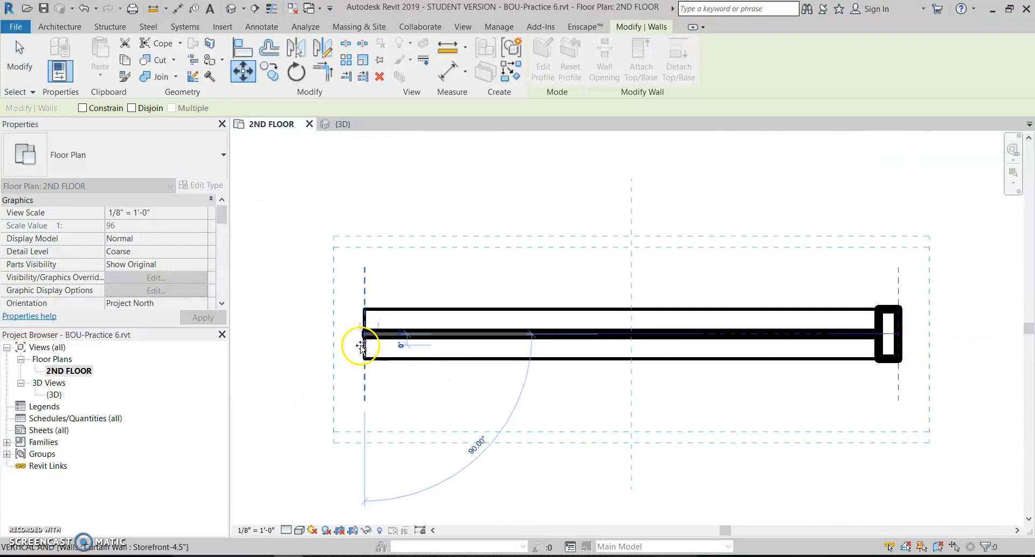
pyautogui.scroll(4, 573, 284)
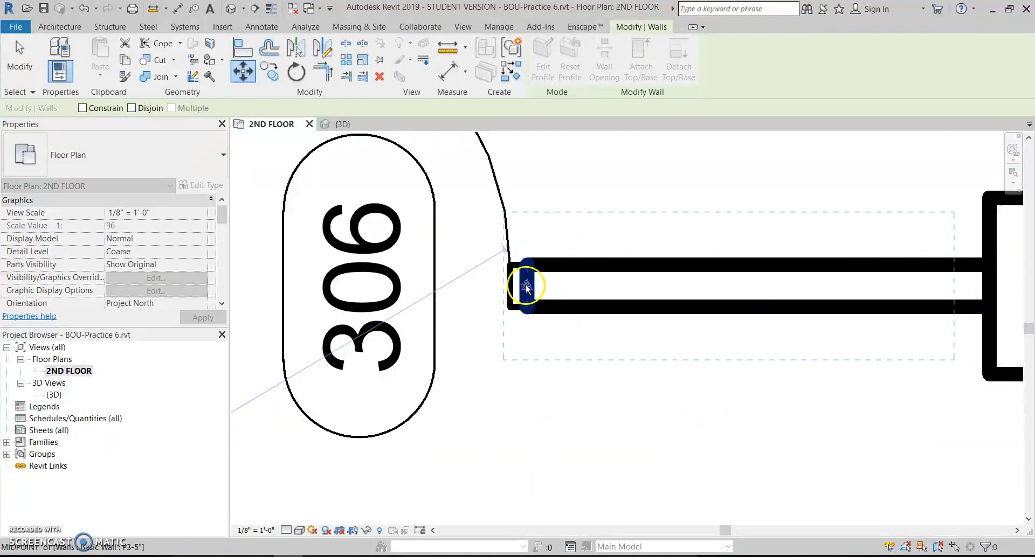
pyautogui.click(528, 284)
pyautogui.scroll(-5, 663, 334)
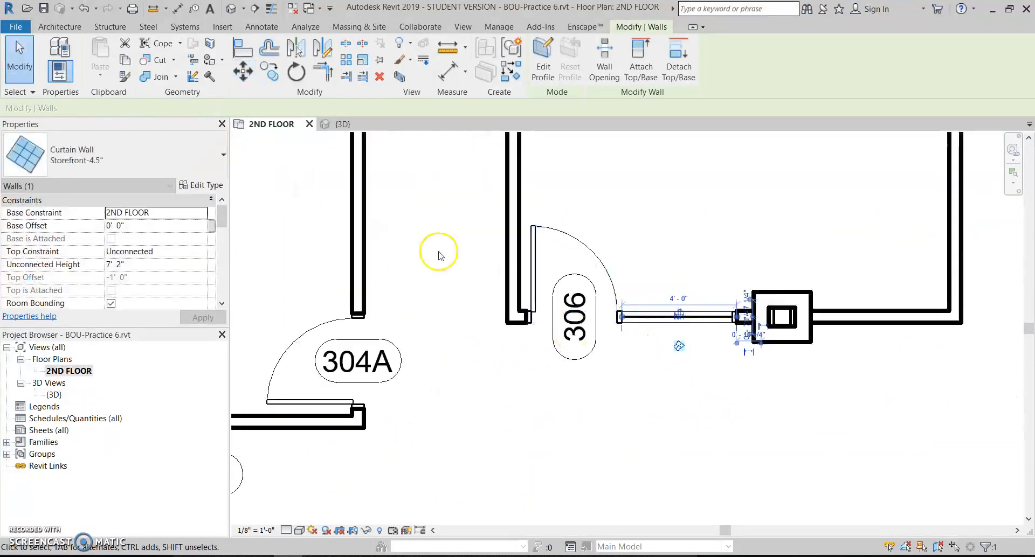
# Step: Copy the storefront wall beside door 306 to the open area between doors 304A and 306
pyautogui.click(275, 71)
pyautogui.click(676, 317)
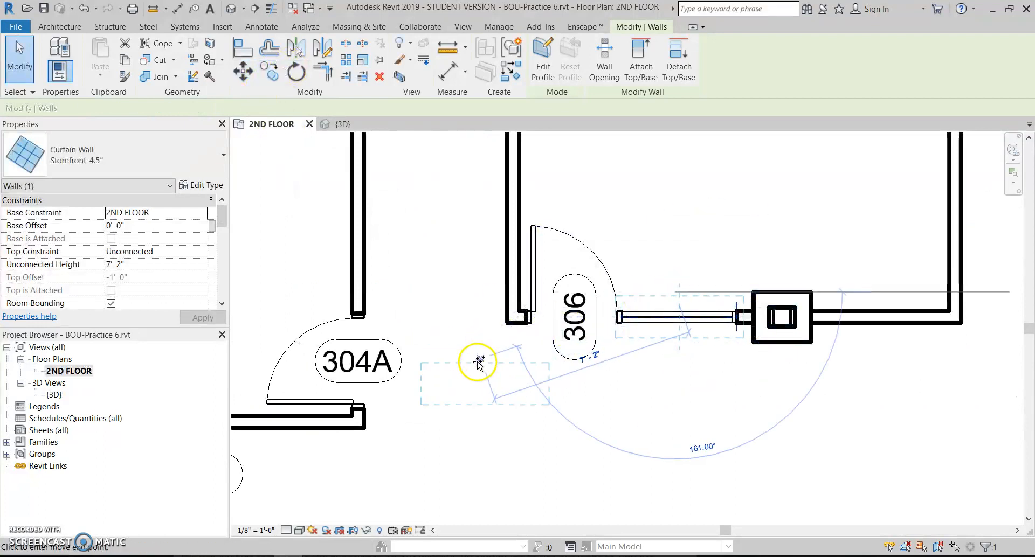
pyautogui.click(481, 393)
# Step: Rotate the second copy 90 degrees to vertical and a further 180 degrees to put its mullion at the upper end
pyautogui.click(296, 72)
pyautogui.click(419, 222)
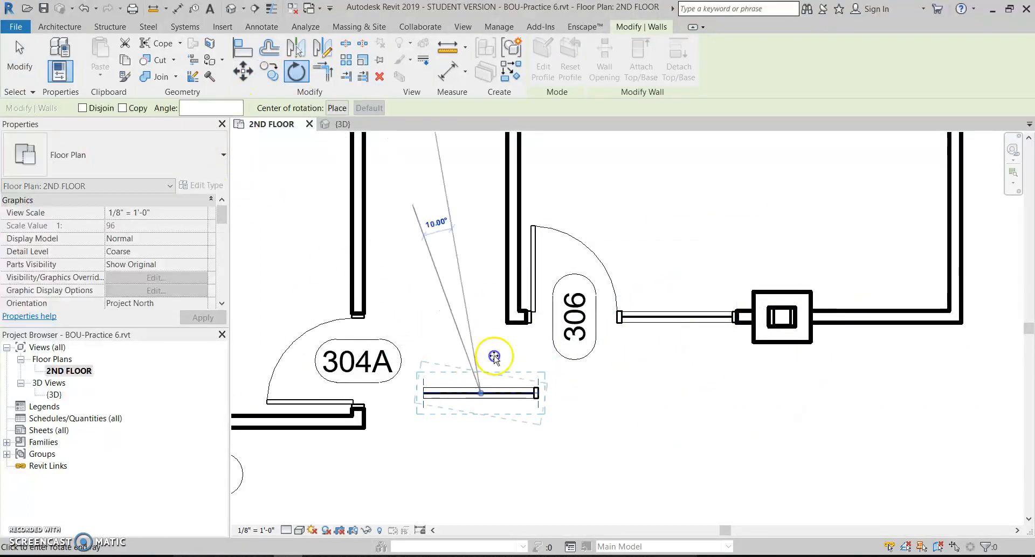
pyautogui.write('90')
pyautogui.press('Return')
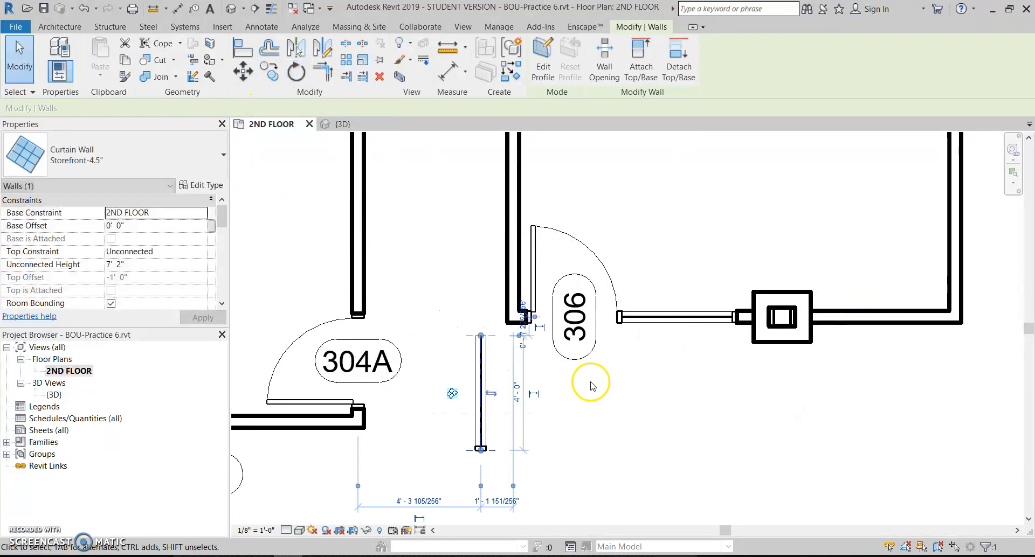
pyautogui.click(298, 73)
pyautogui.click(503, 351)
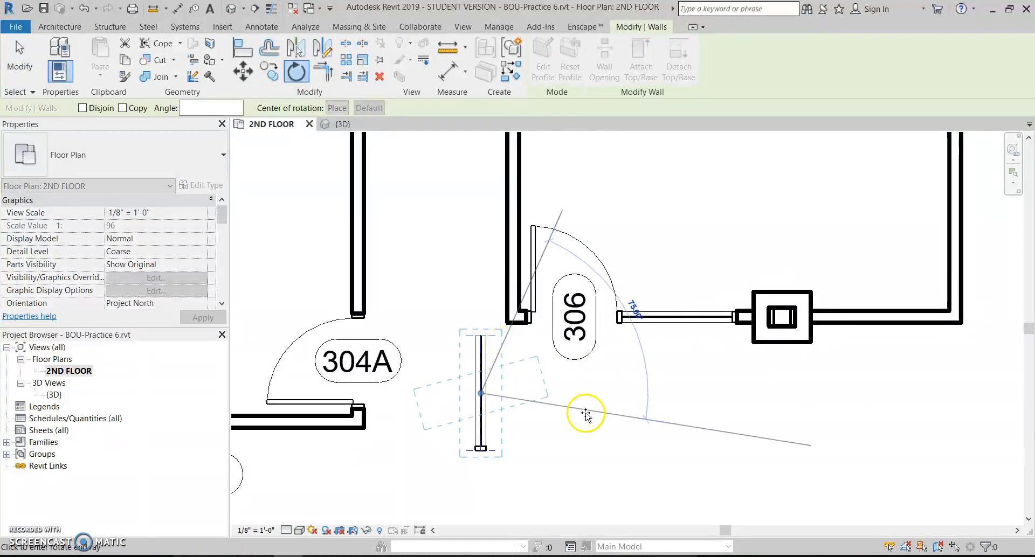
pyautogui.write('180')
pyautogui.press('Return')
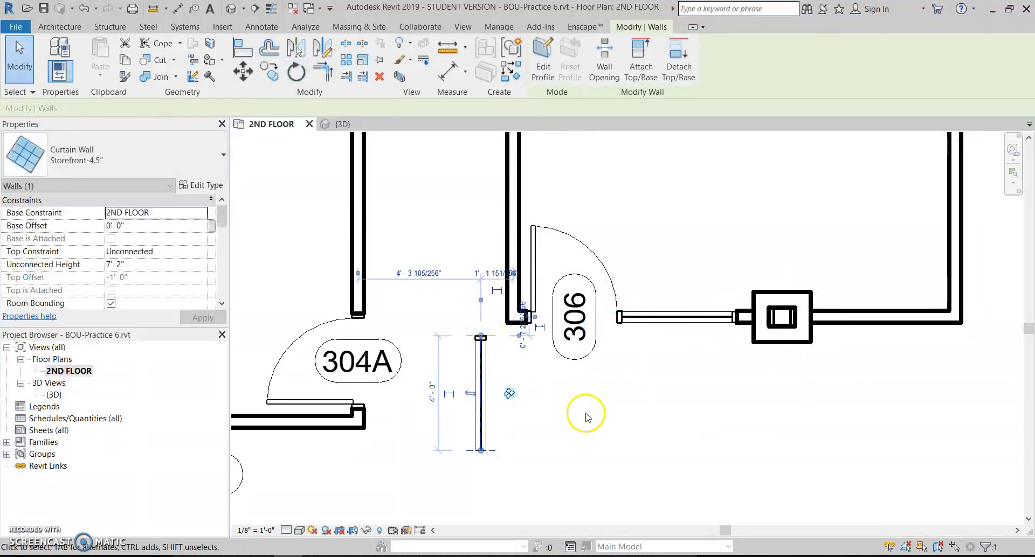
# Step: Move the vertical storefront wall by its mullion-free lower end onto the wall end beside door 304A
pyautogui.click(245, 68)
pyautogui.scroll(5, 480, 453)
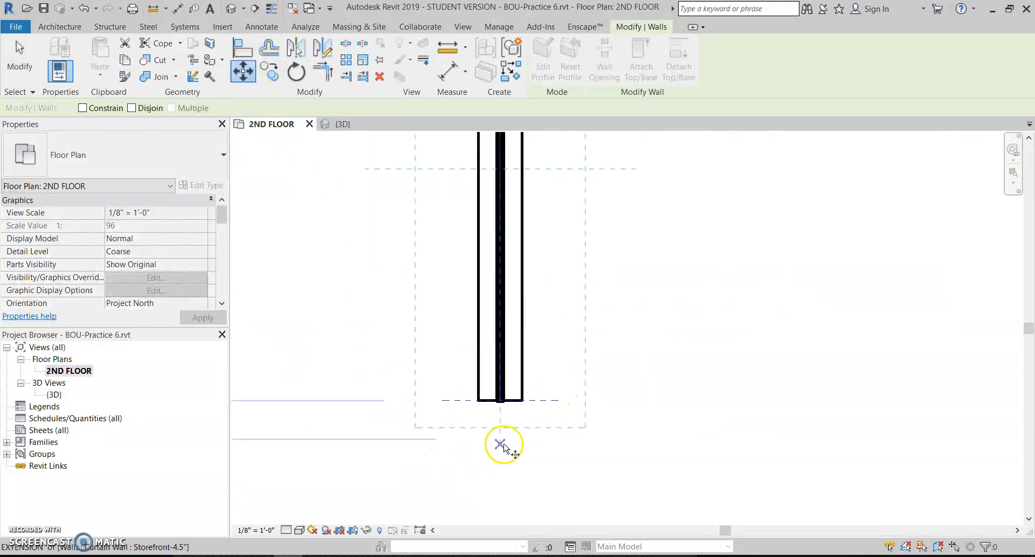
pyautogui.click(501, 388)
pyautogui.scroll(-5, 619, 434)
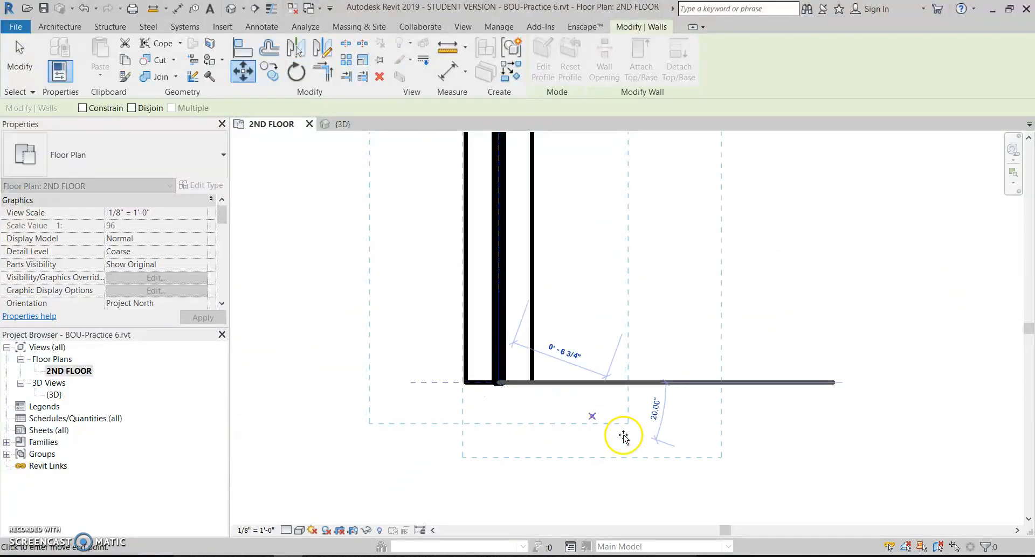
pyautogui.click(427, 230)
pyautogui.scroll(-4, 438, 451)
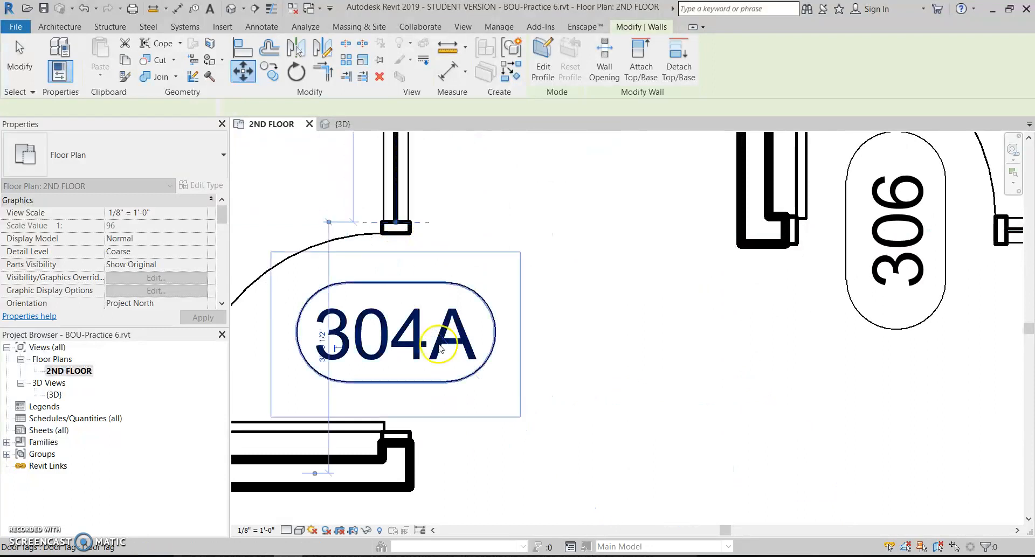
# Step: Copy the storefront wall beside door 304A to the open area above door 307
pyautogui.moveTo(438, 450); pyautogui.dragTo(463, 477, button='middle')
pyautogui.moveTo(462, 432); pyautogui.dragTo(446, 405, button='middle')
pyautogui.press('c')
pyautogui.press('o')
pyautogui.click(420, 464)
pyautogui.moveTo(556, 143); pyautogui.dragTo(511, 325, button='middle')
pyautogui.click(509, 273)
# Step: Rotate the copy above door 307 clockwise by 90 degrees so it runs horizontally with its mullion at the right end
pyautogui.scroll(2, 511, 294)
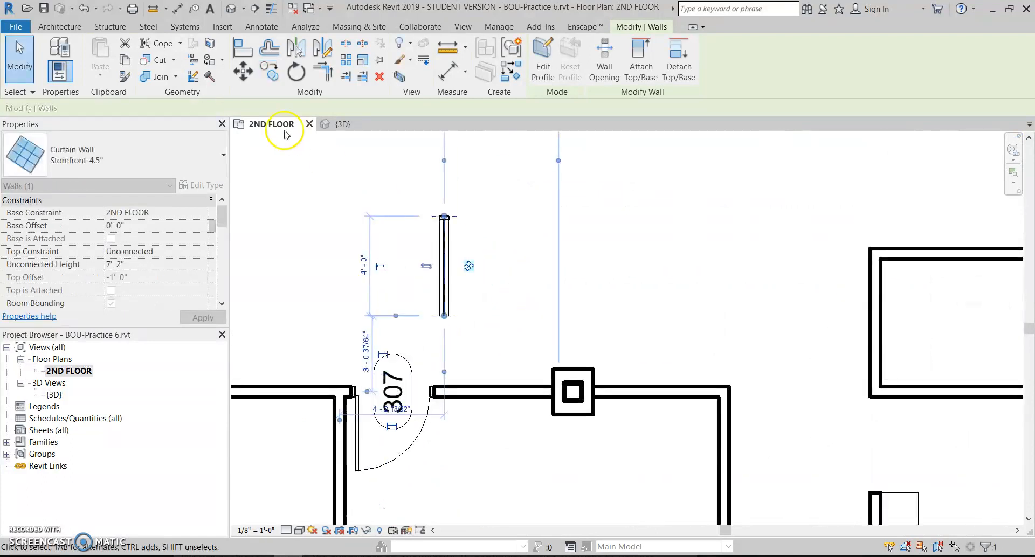
pyautogui.click(296, 71)
pyautogui.click(606, 149)
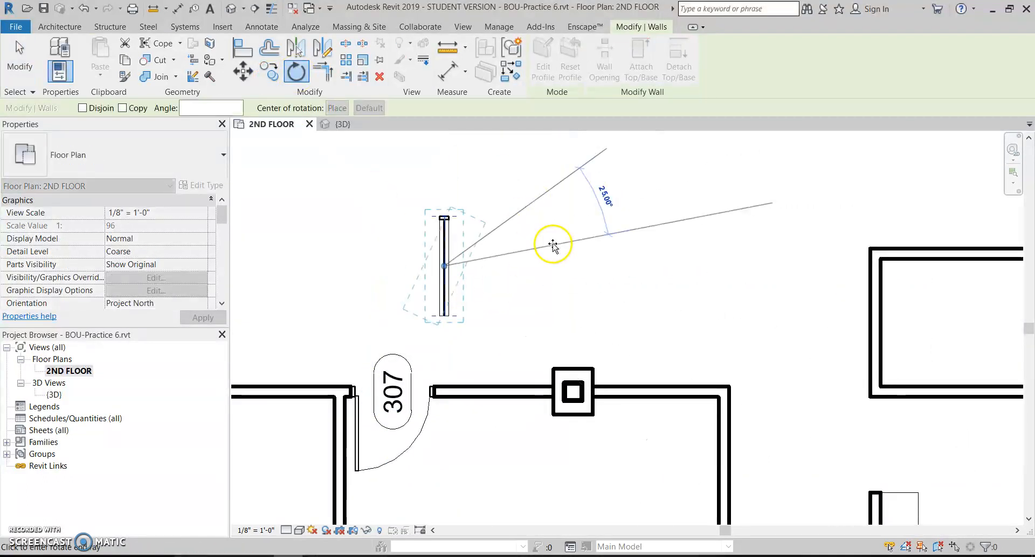
pyautogui.press('Return')
pyautogui.scroll(3, 422, 252)
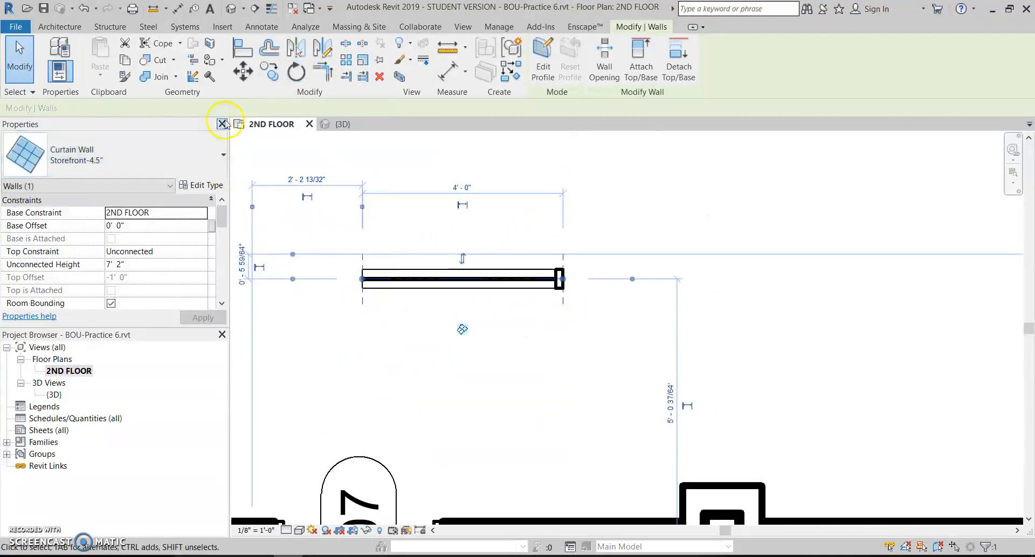
# Step: Move the horizontal storefront wall by its mullion-free left endpoint onto the midpoint of the wall end beside door 307
pyautogui.click(242, 79)
pyautogui.scroll(4, 351, 279)
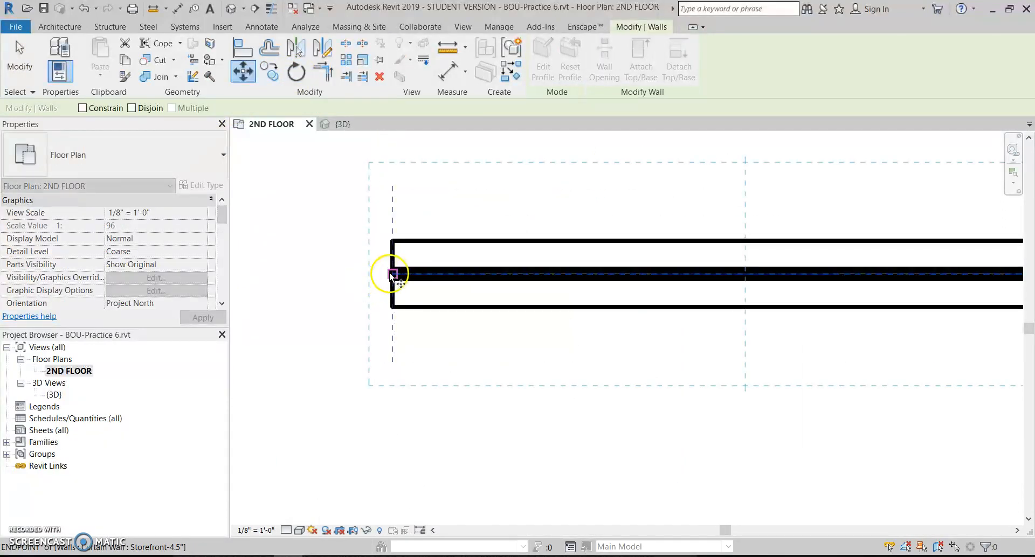
pyautogui.click(393, 273)
pyautogui.scroll(-2, 451, 193)
pyautogui.scroll(3, 474, 277)
pyautogui.scroll(2, 485, 351)
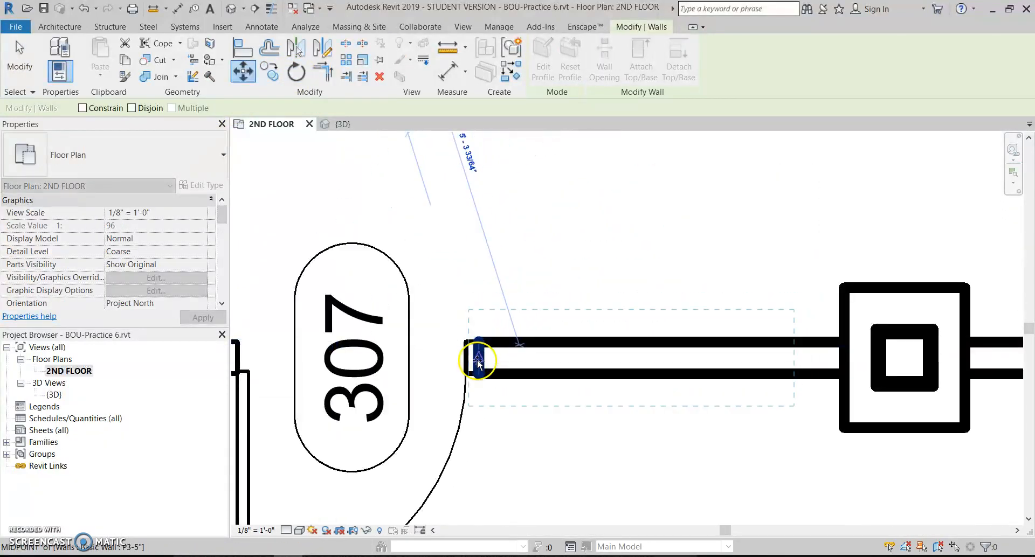
pyautogui.click(474, 357)
pyautogui.scroll(-4, 509, 209)
pyautogui.press('Escape')
pyautogui.scroll(-2, 587, 187)
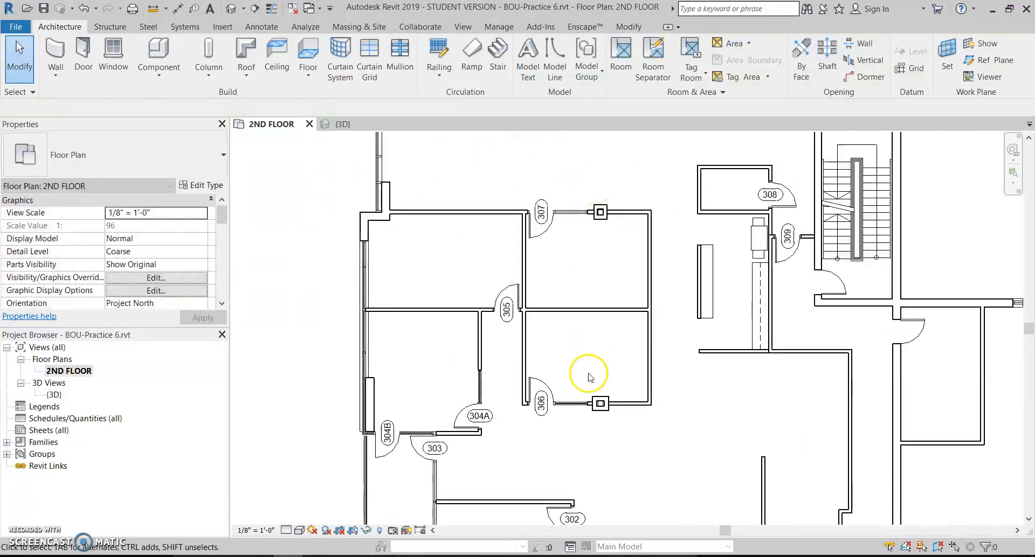
# Step: Review the embedded storefront sidelights beside the office doors in the 2ND FLOOR plan and in the 3D view
pyautogui.moveTo(589, 386); pyautogui.dragTo(581, 273, button='middle')
pyautogui.scroll(-2, 638, 353)
pyautogui.moveTo(630, 362)
pyautogui.mouseDown(button='middle')
pyautogui.moveTo(656, 369)
pyautogui.moveTo(638, 372)
pyautogui.mouseUp(button='middle')
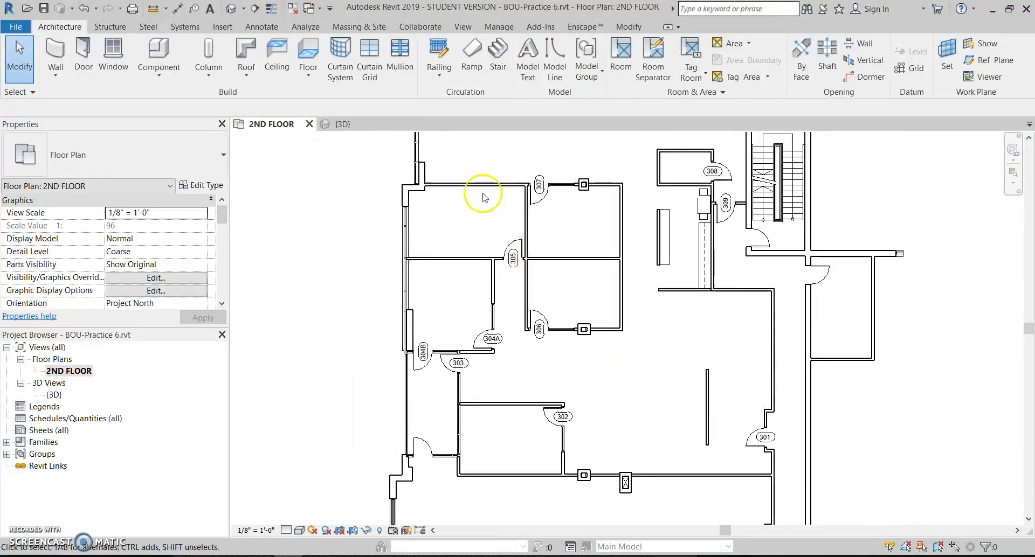
pyautogui.click(351, 125)
pyautogui.moveTo(651, 310); pyautogui.dragTo(486, 205, button='middle')
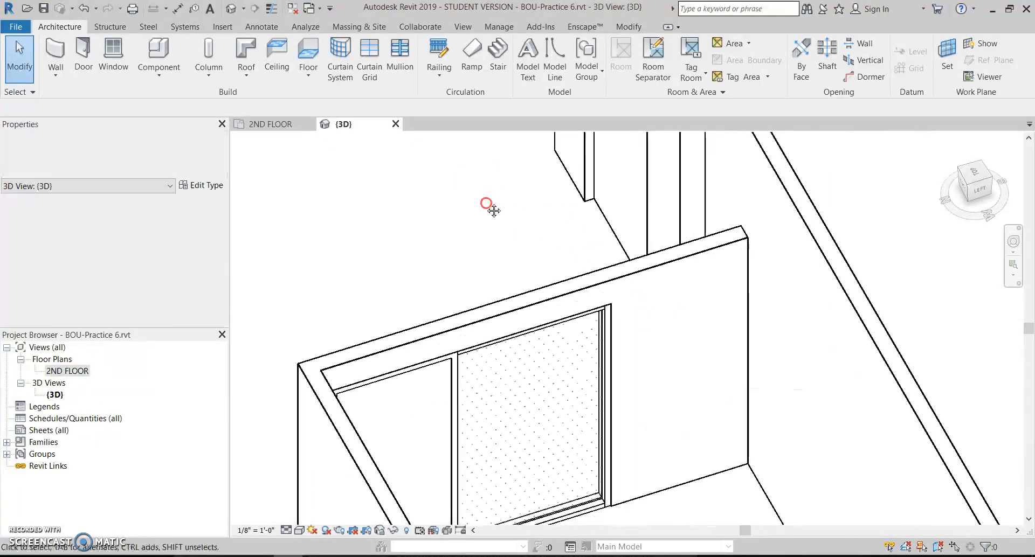
pyautogui.scroll(-2, 482, 206)
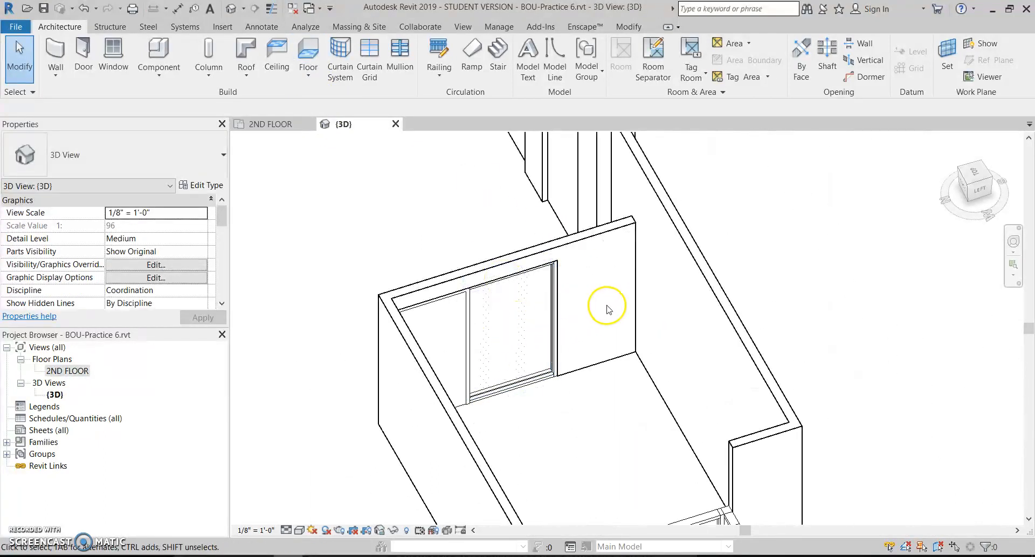
pyautogui.scroll(-4, 512, 312)
pyautogui.moveTo(474, 307); pyautogui.dragTo(616, 268, button='middle')
pyautogui.scroll(5, 371, 418)
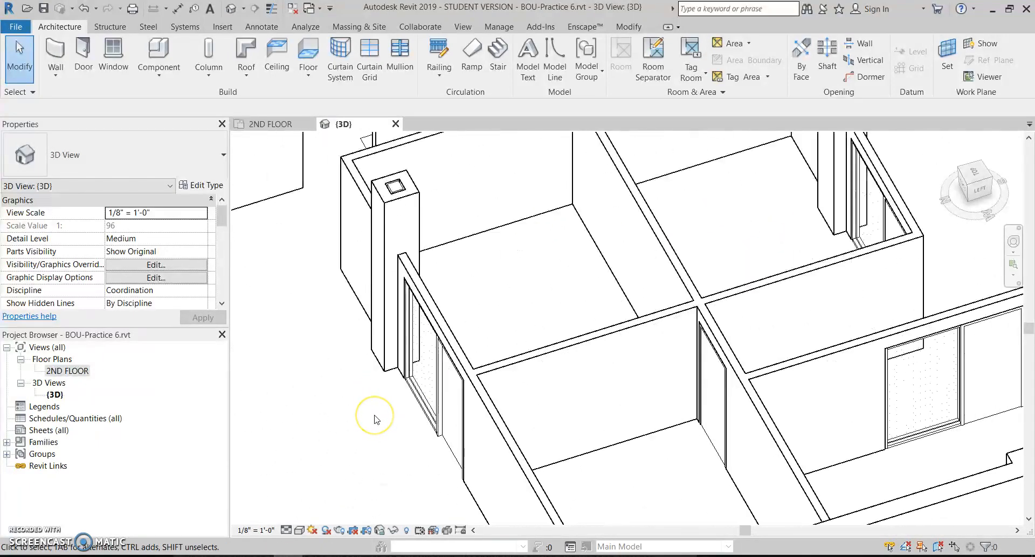
pyautogui.scroll(-3, 512, 324)
pyautogui.moveTo(513, 323); pyautogui.dragTo(455, 331, button='middle')
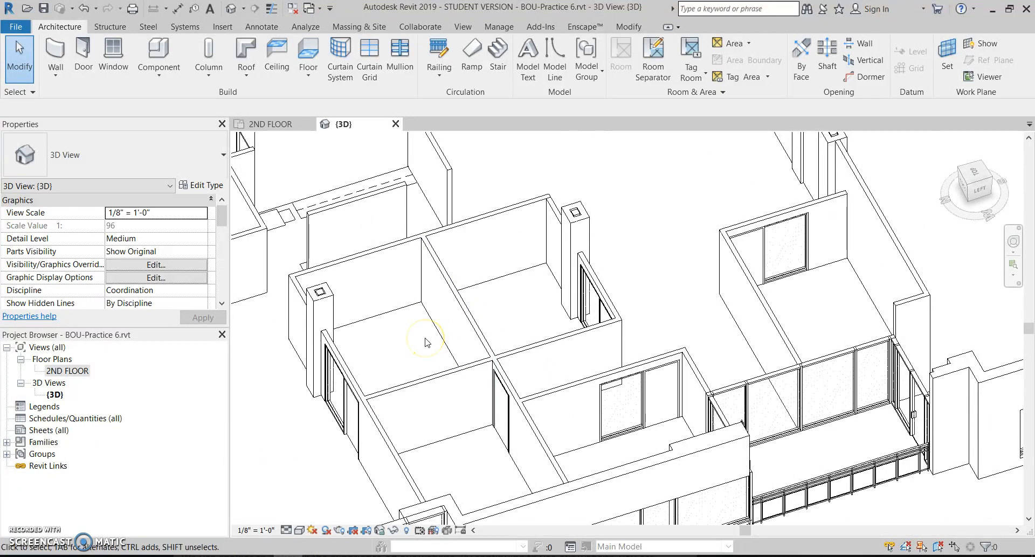